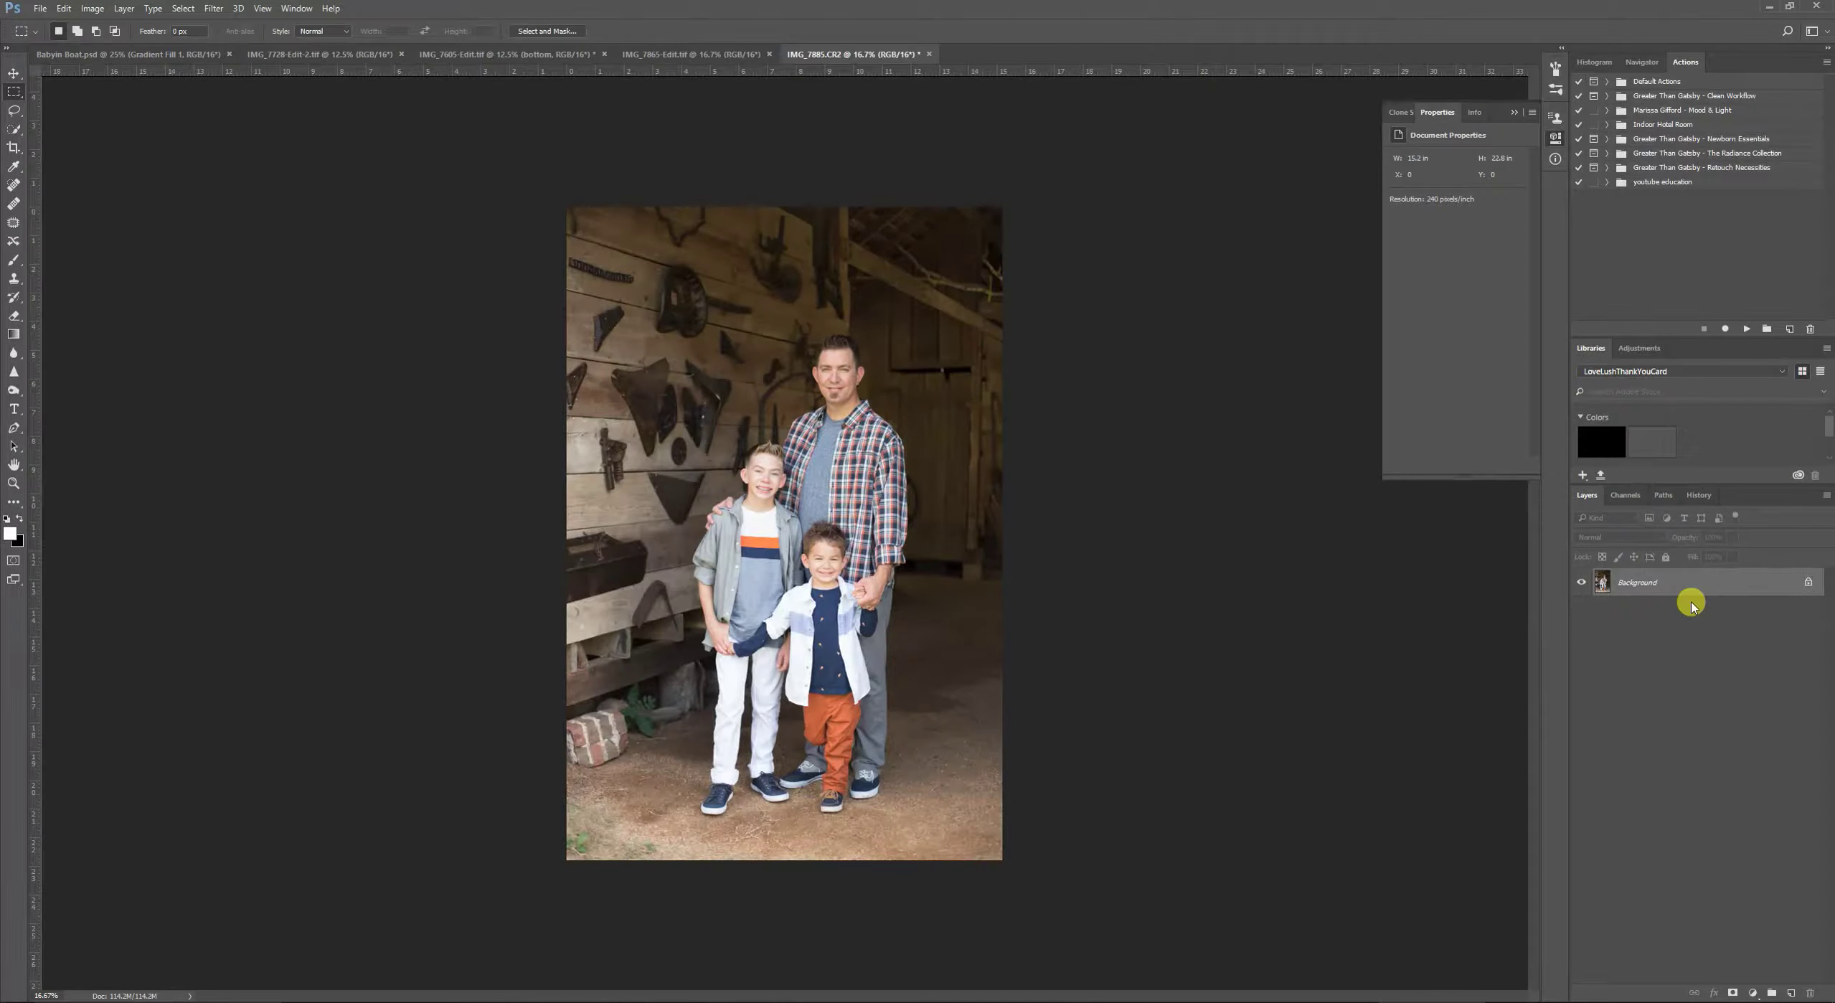
Set the canvas height from 22.8 to 25 inches with a centre anchor.
{"action": "left_click", "coordinate": [92, 8]}
{"action": "left_click", "coordinate": [137, 118]}
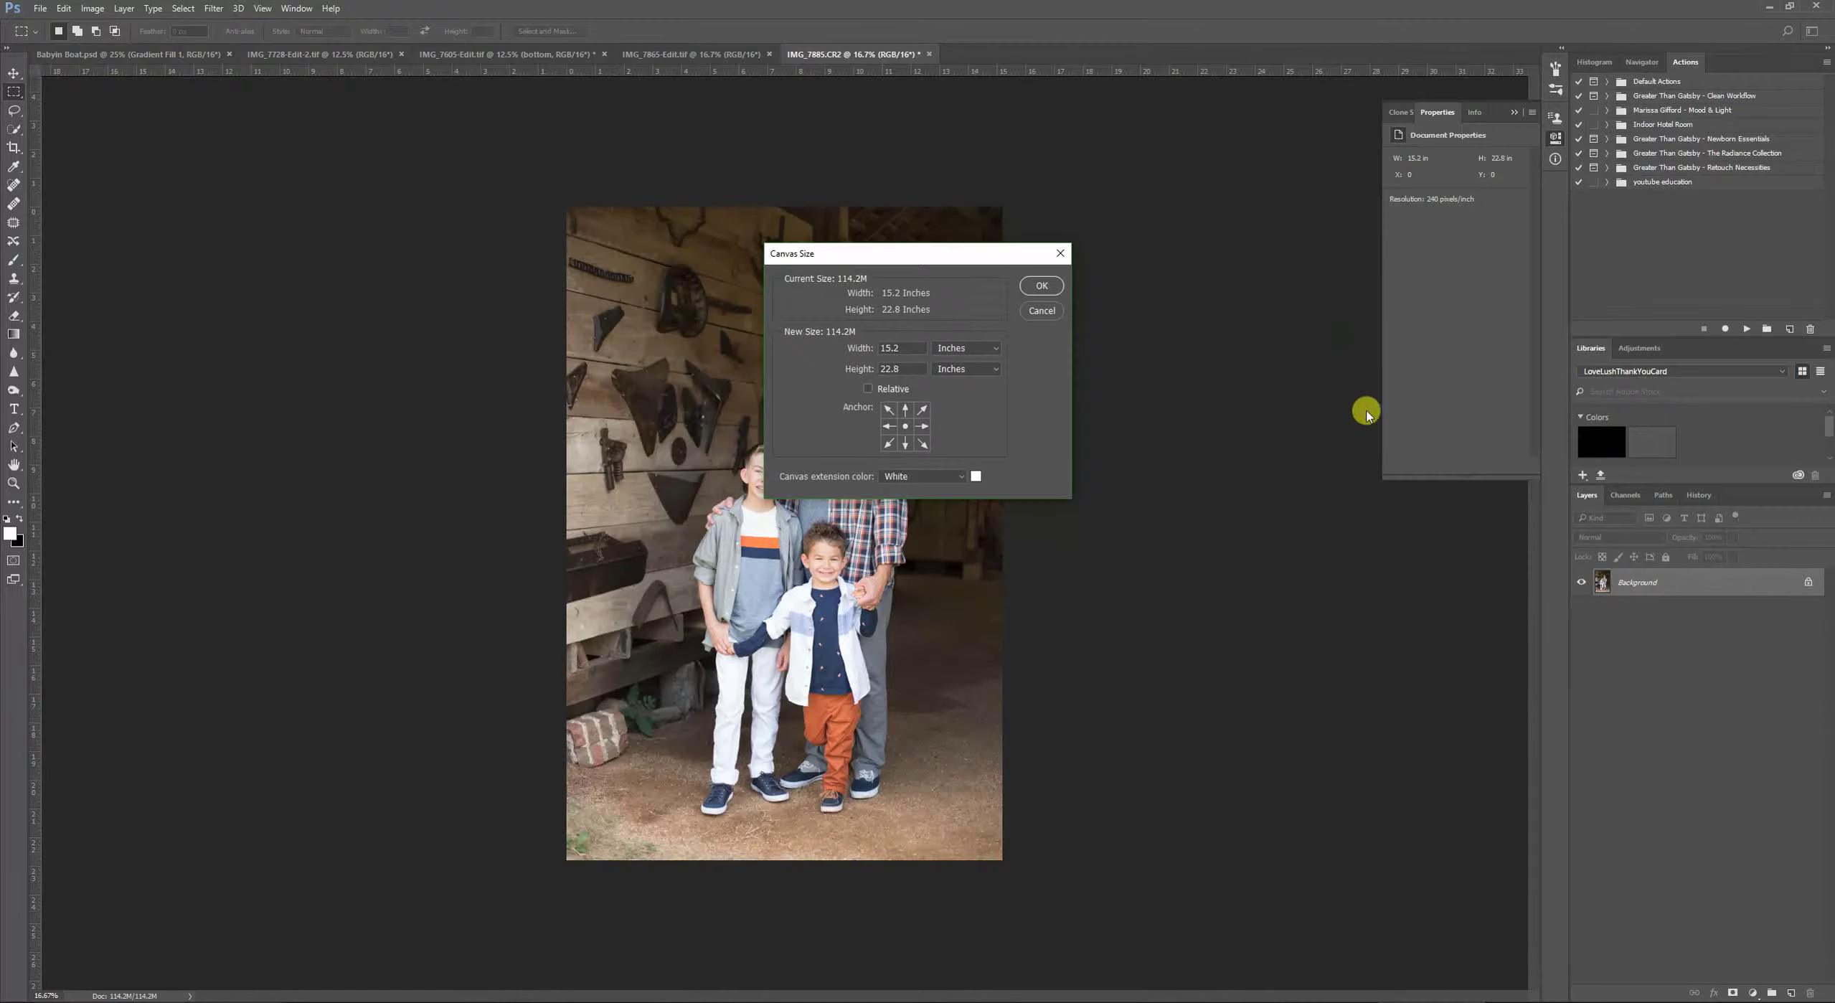
{"action": "left_click", "coordinate": [905, 442]}
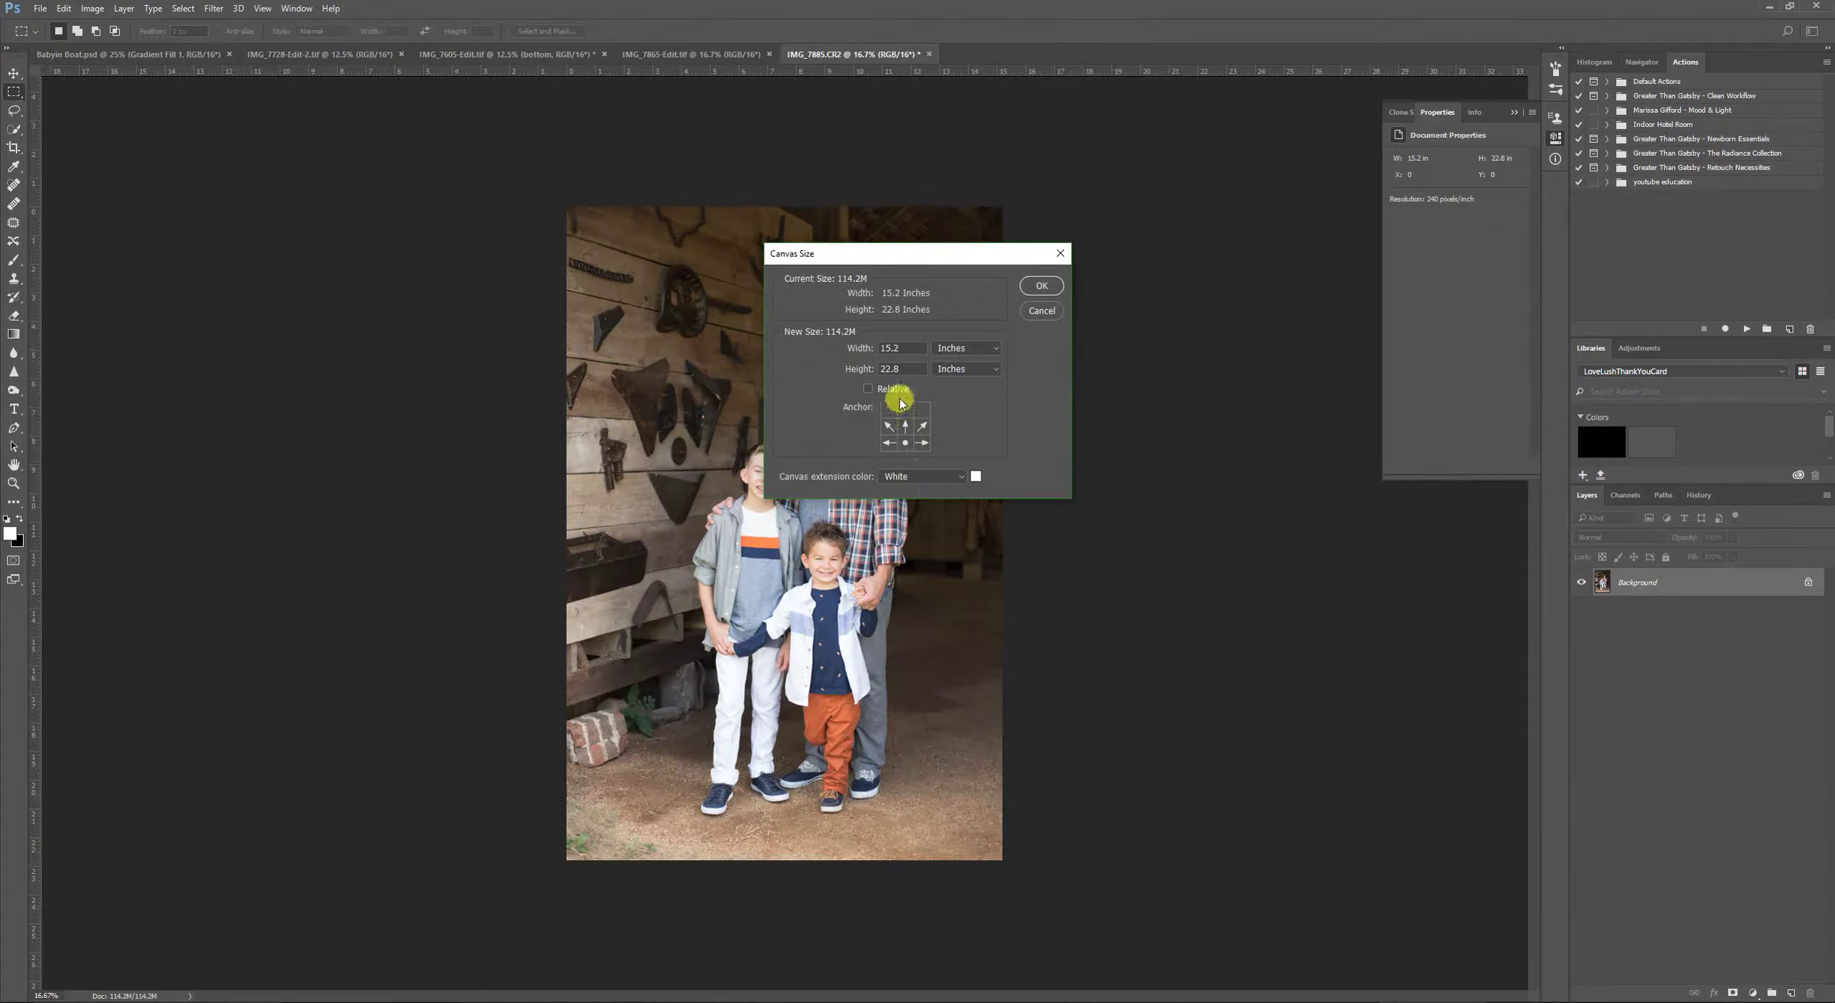
{"action": "left_click", "coordinate": [906, 426]}
{"action": "double_click", "coordinate": [899, 367]}
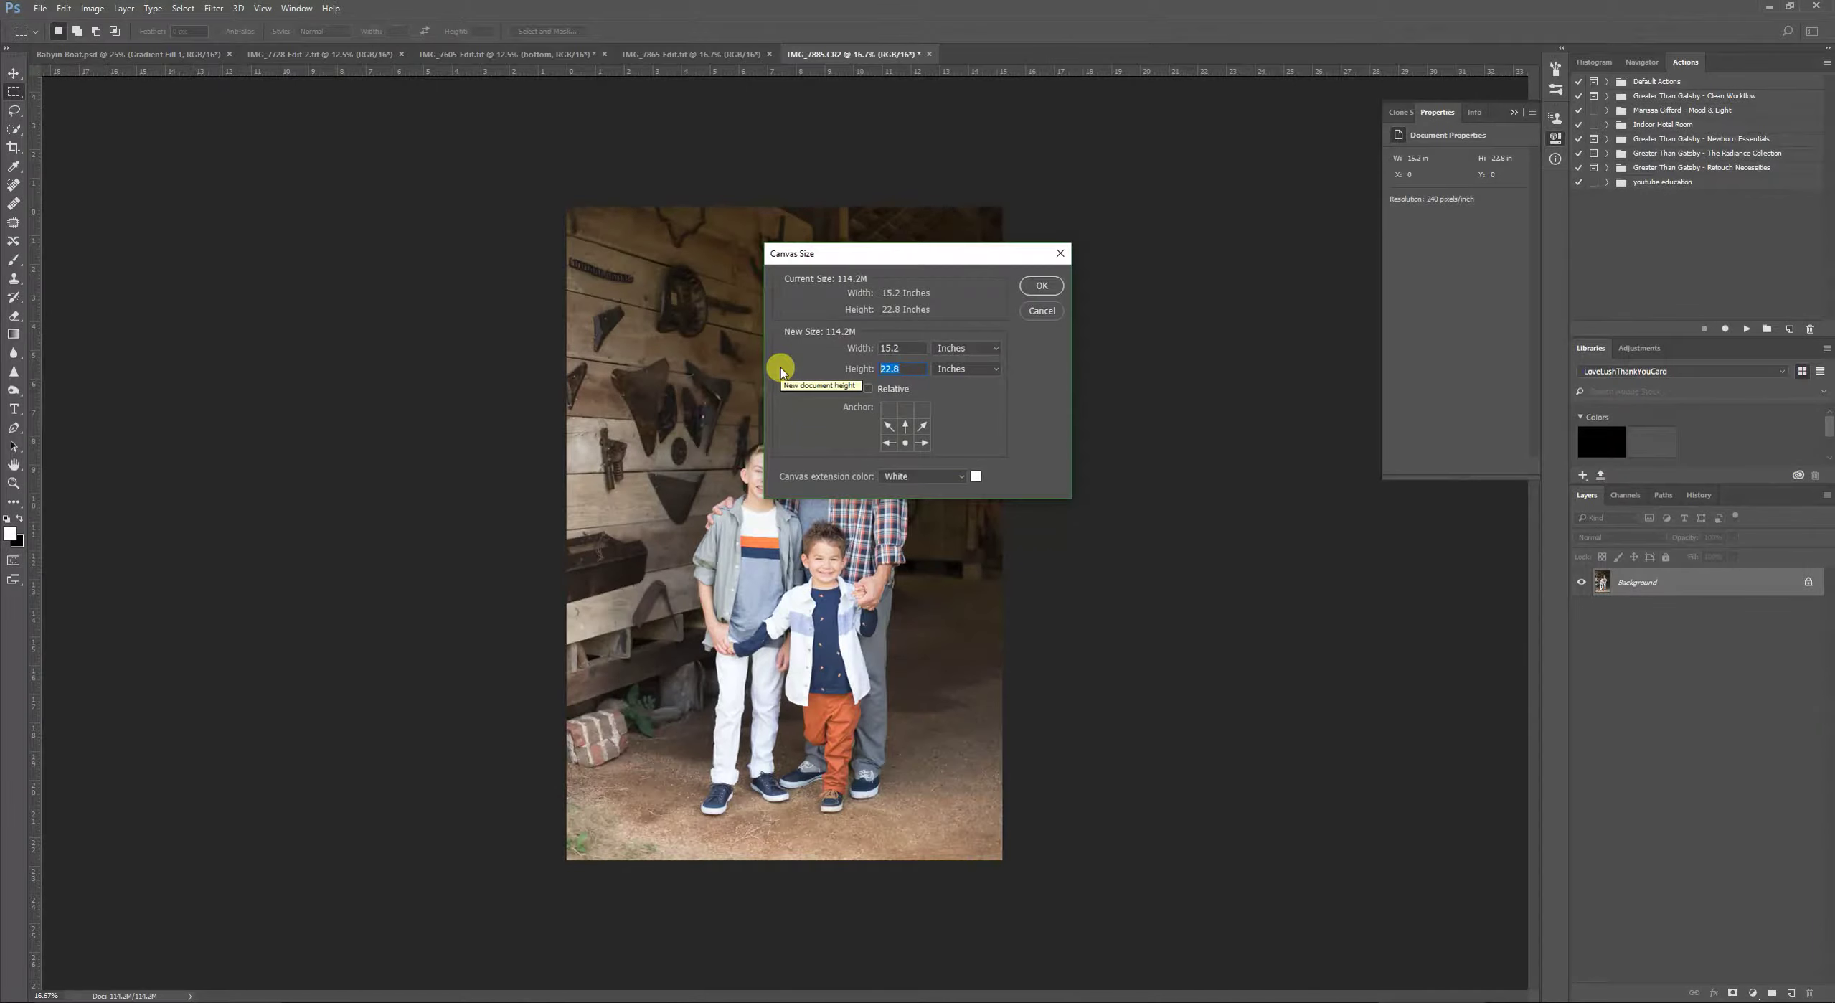
{"action": "type", "text": "25"}
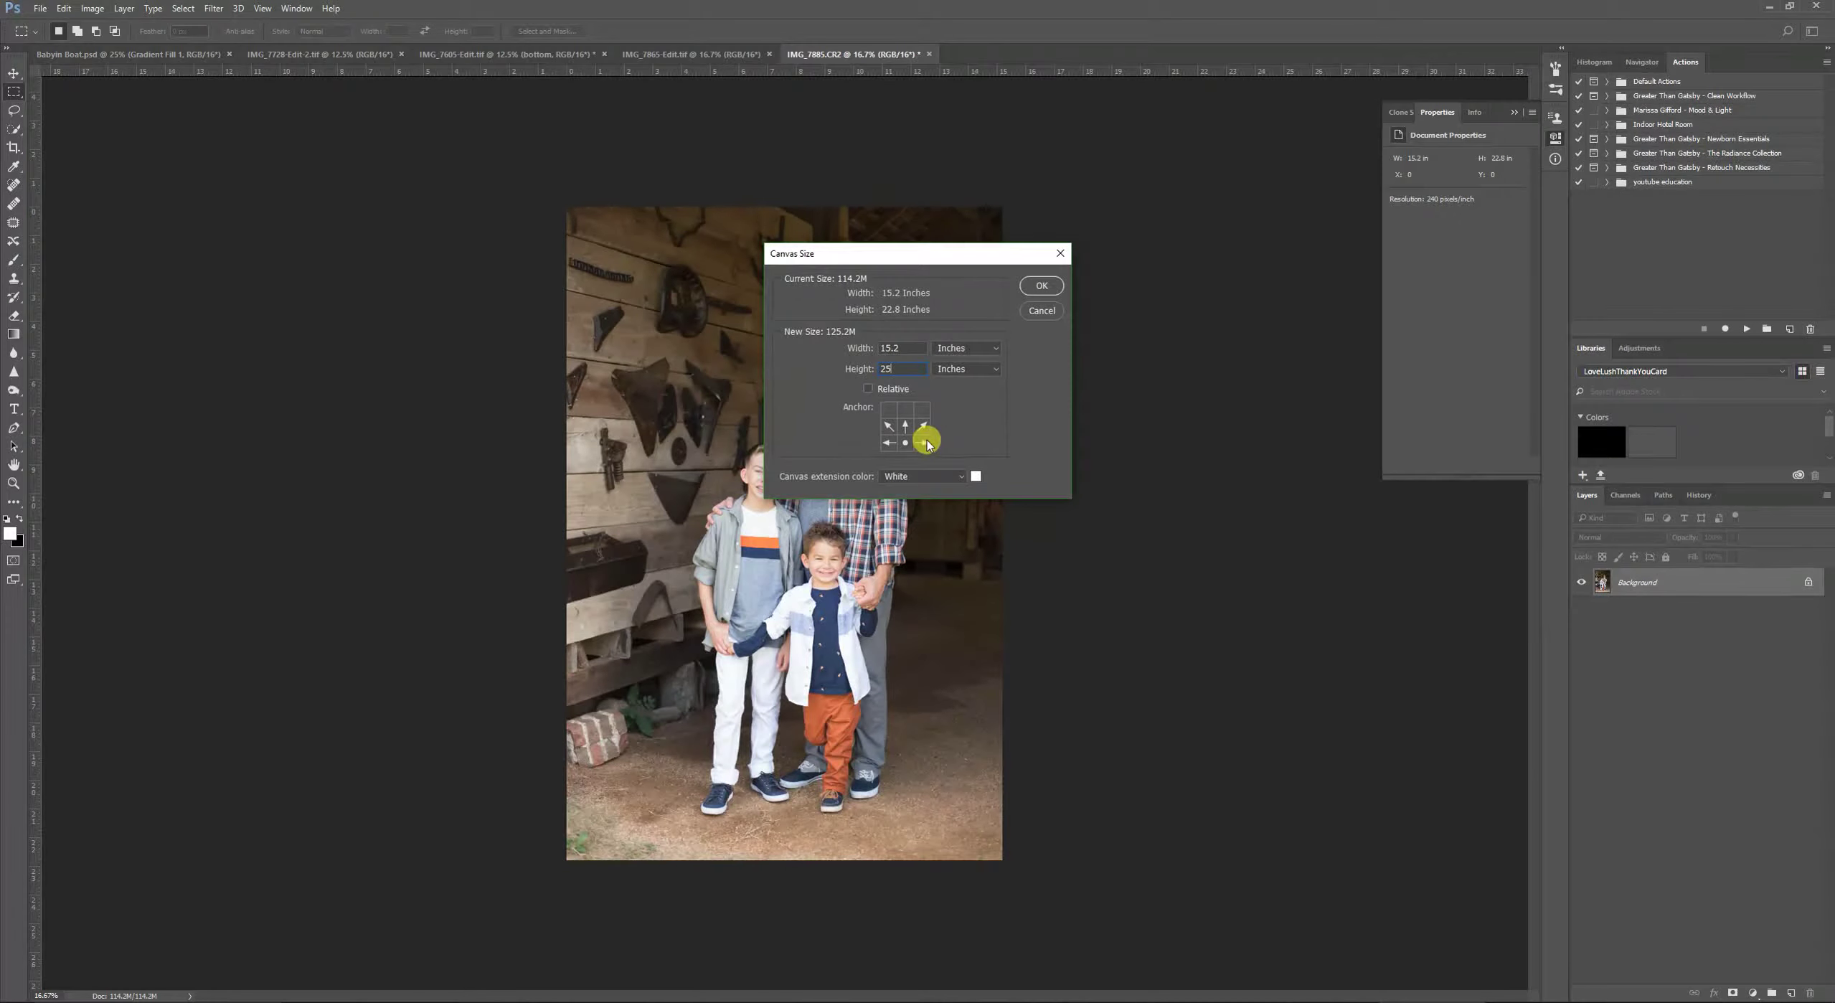
Apply the 25-inch canvas and duplicate the Background layer as a layer named 'Extension'.
{"action": "left_click", "coordinate": [1041, 285]}
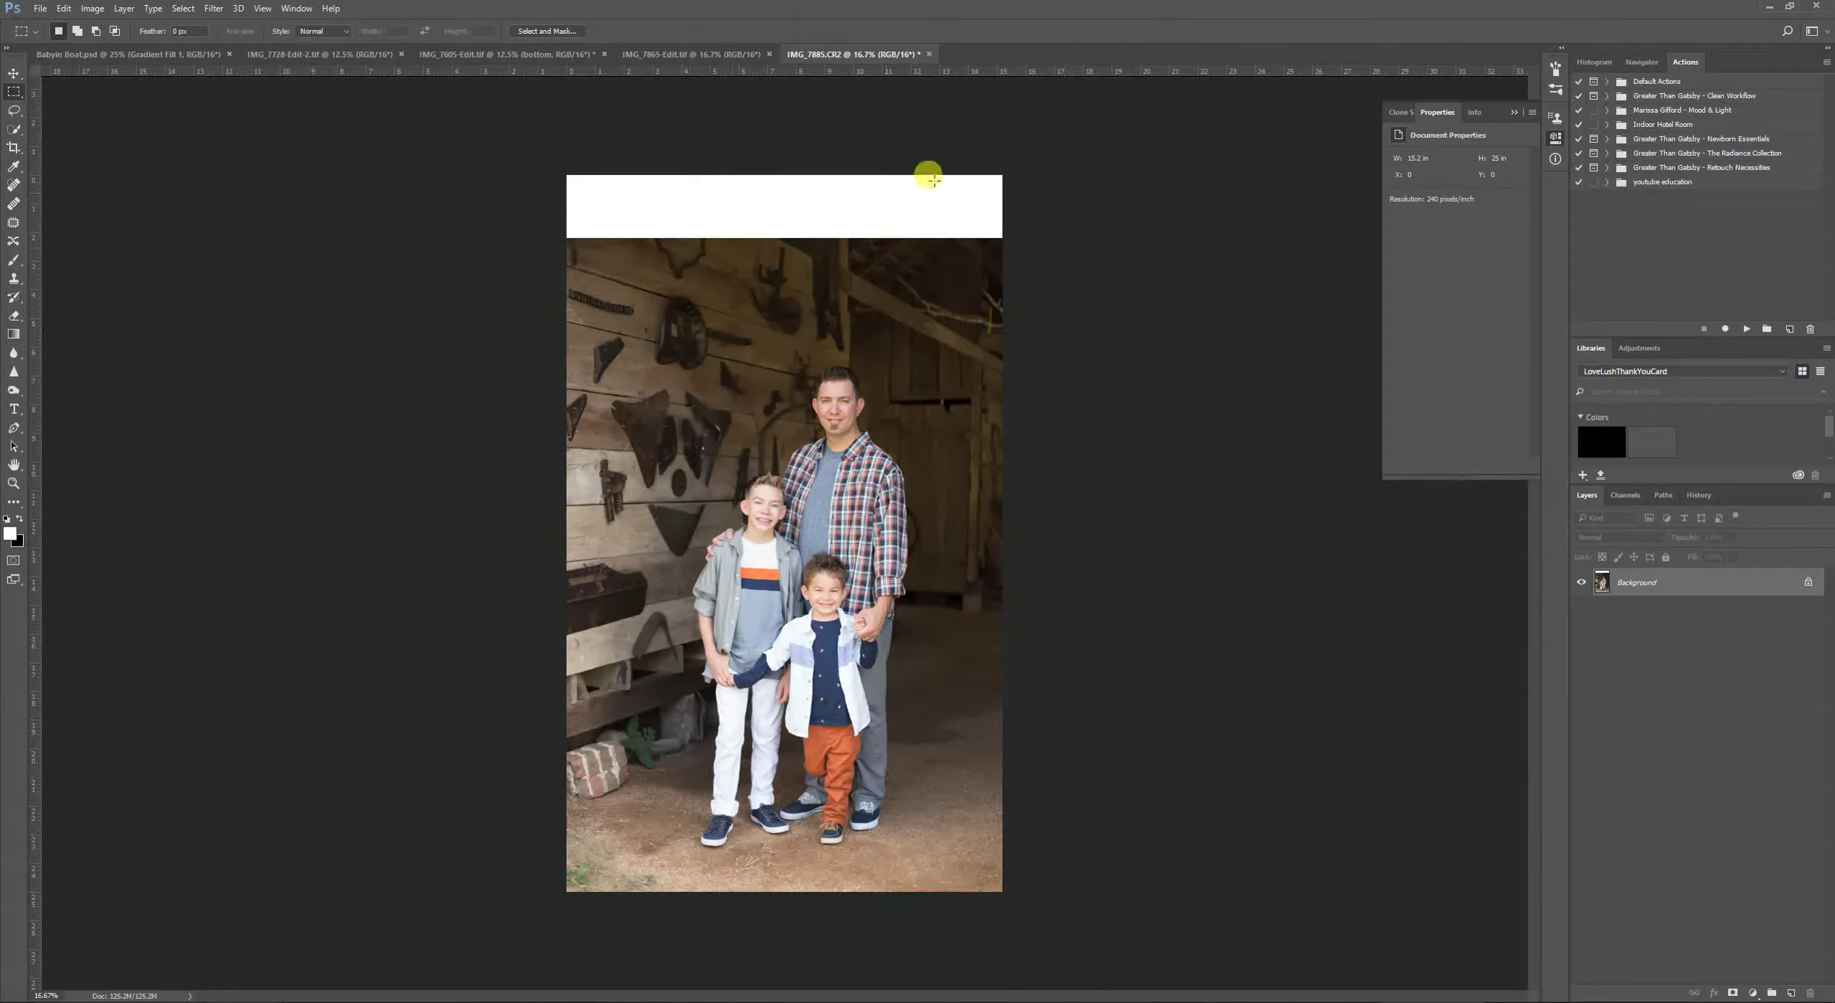
{"action": "right_click", "coordinate": [1695, 585]}
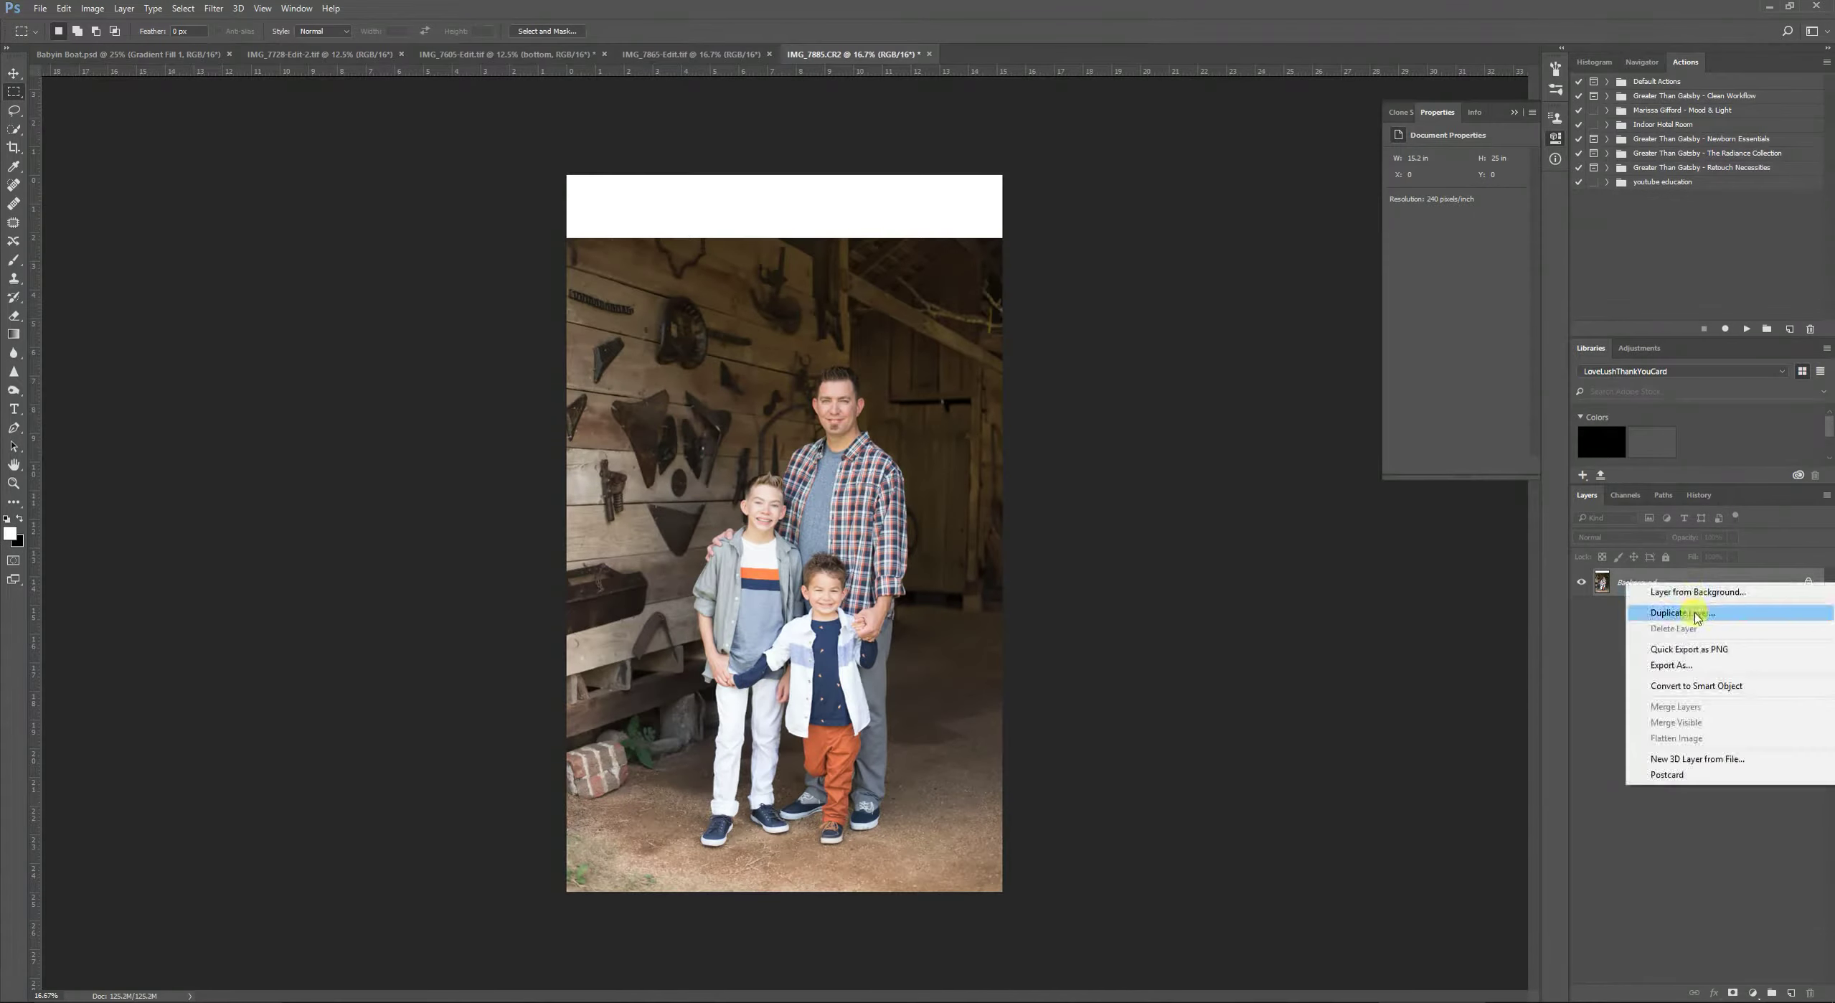
{"action": "left_click", "coordinate": [1695, 614]}
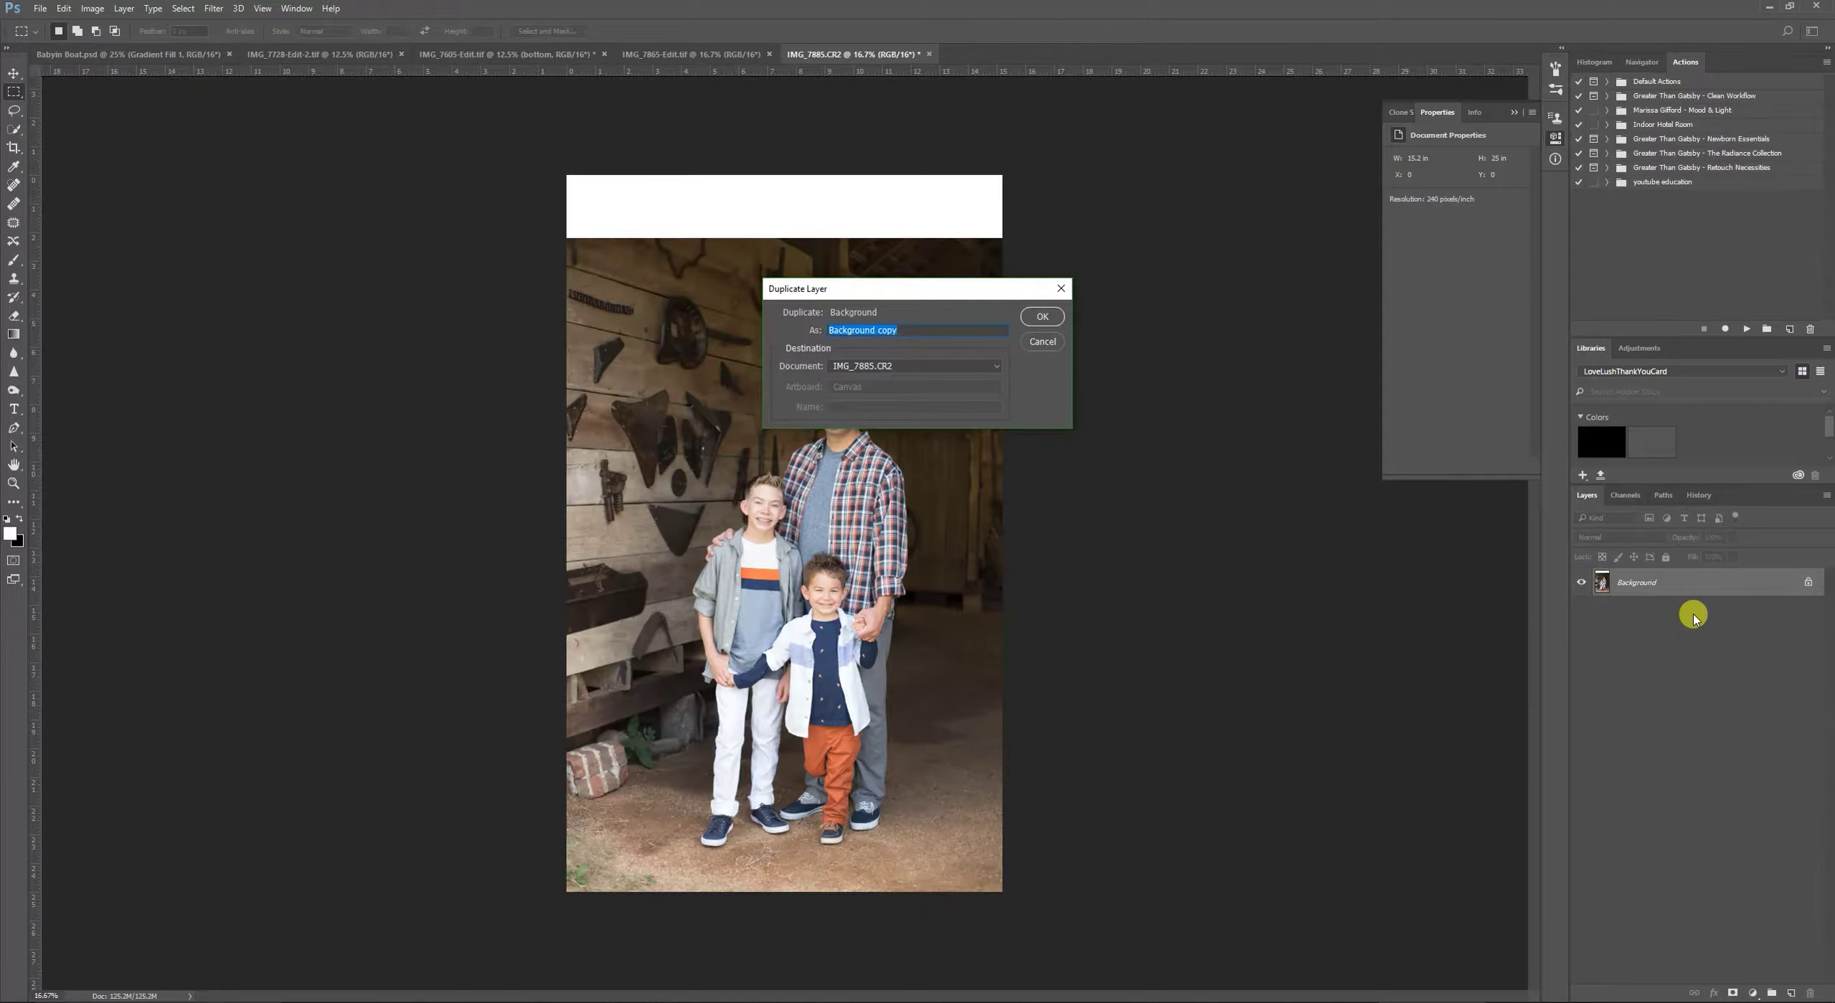
{"action": "type", "text": "Extension"}
{"action": "key", "text": "Return"}
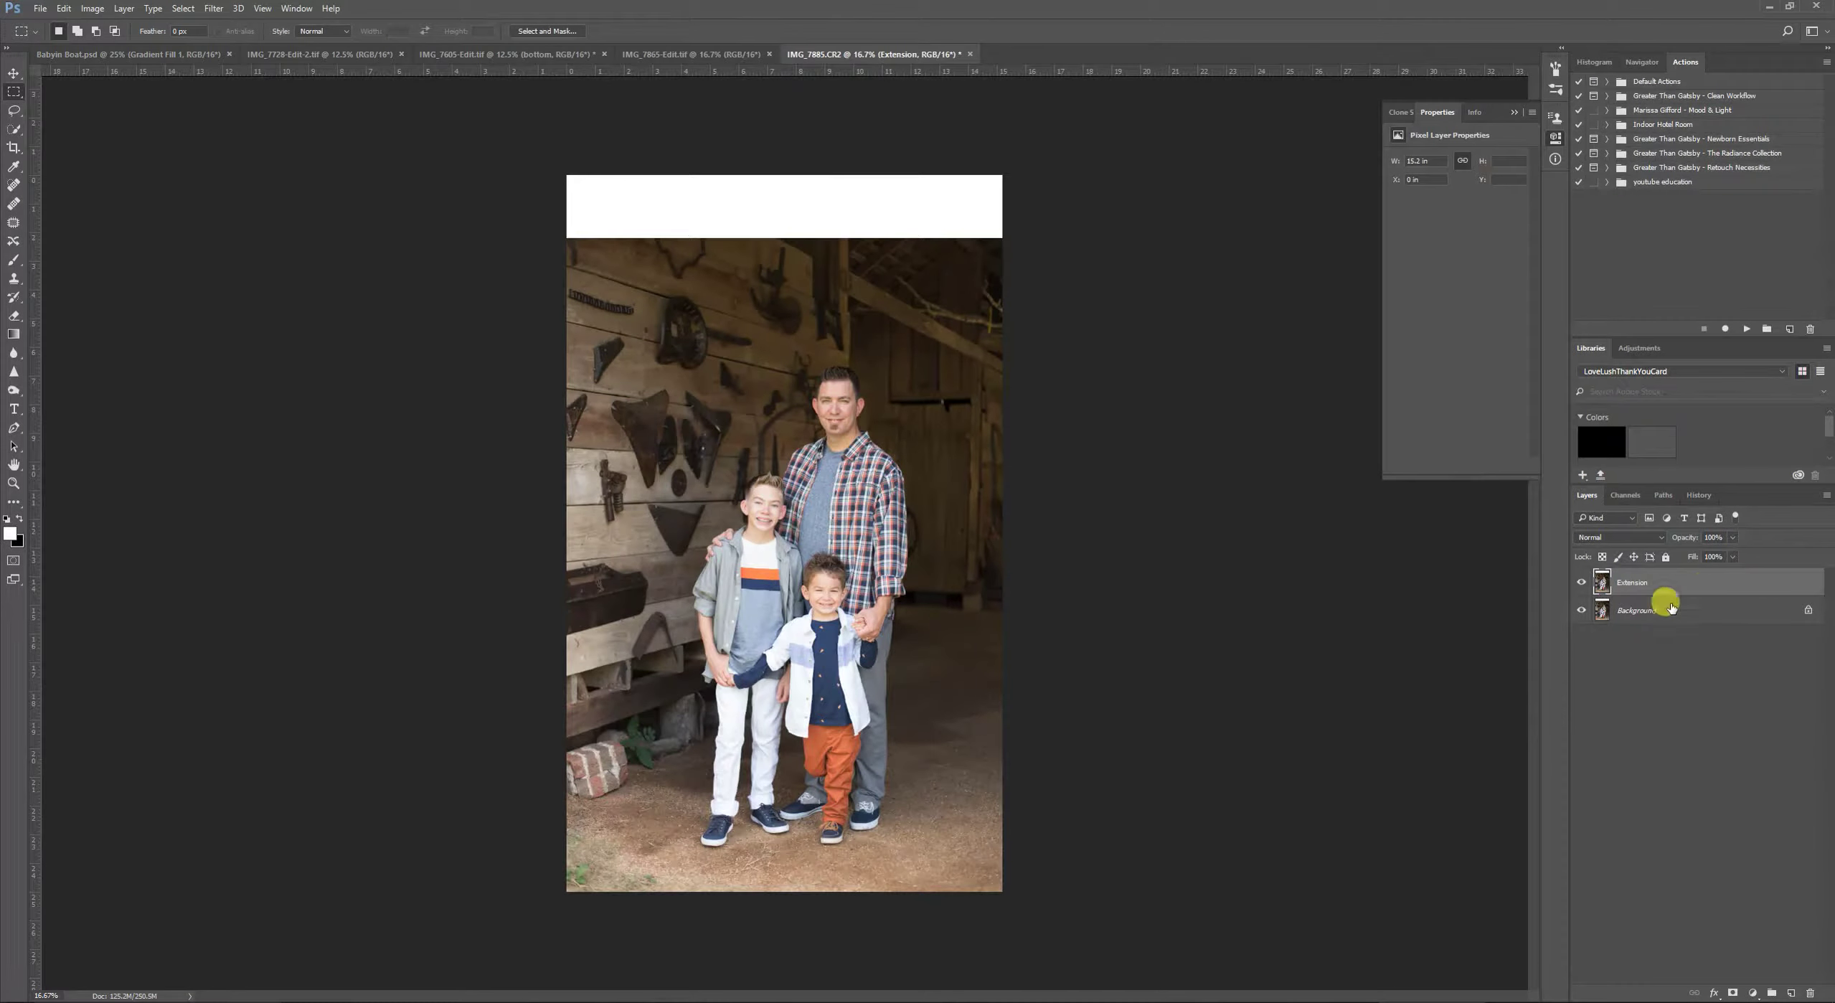
Select the top strip of the barn photo and stretch it upward into the white band.
{"action": "mouse_move", "coordinate": [1675, 582]}
{"action": "left_mouse_down"}
{"action": "mouse_move", "coordinate": [1620, 600]}
{"action": "mouse_move", "coordinate": [1635, 643]}
{"action": "mouse_move", "coordinate": [1648, 603]}
{"action": "left_mouse_up"}
{"action": "left_click_drag", "start_coordinate": [564, 237], "coordinate": [1169, 359]}
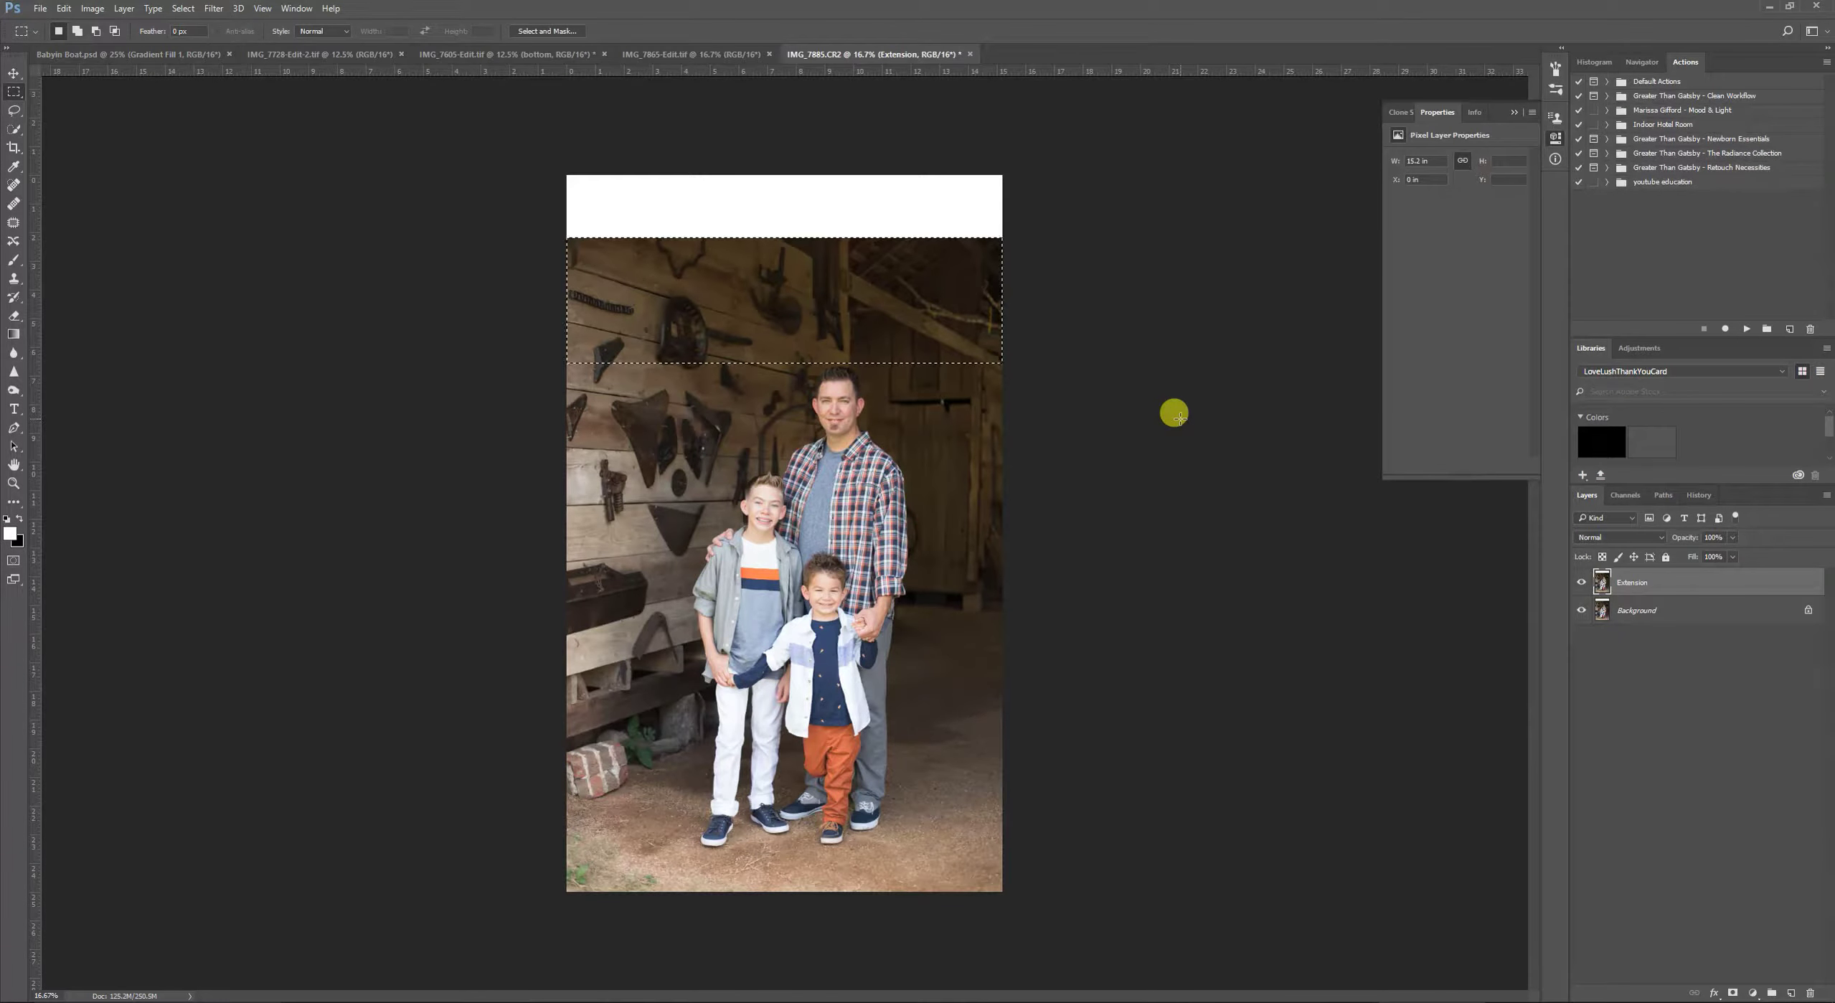
{"action": "key", "text": "ctrl+t"}
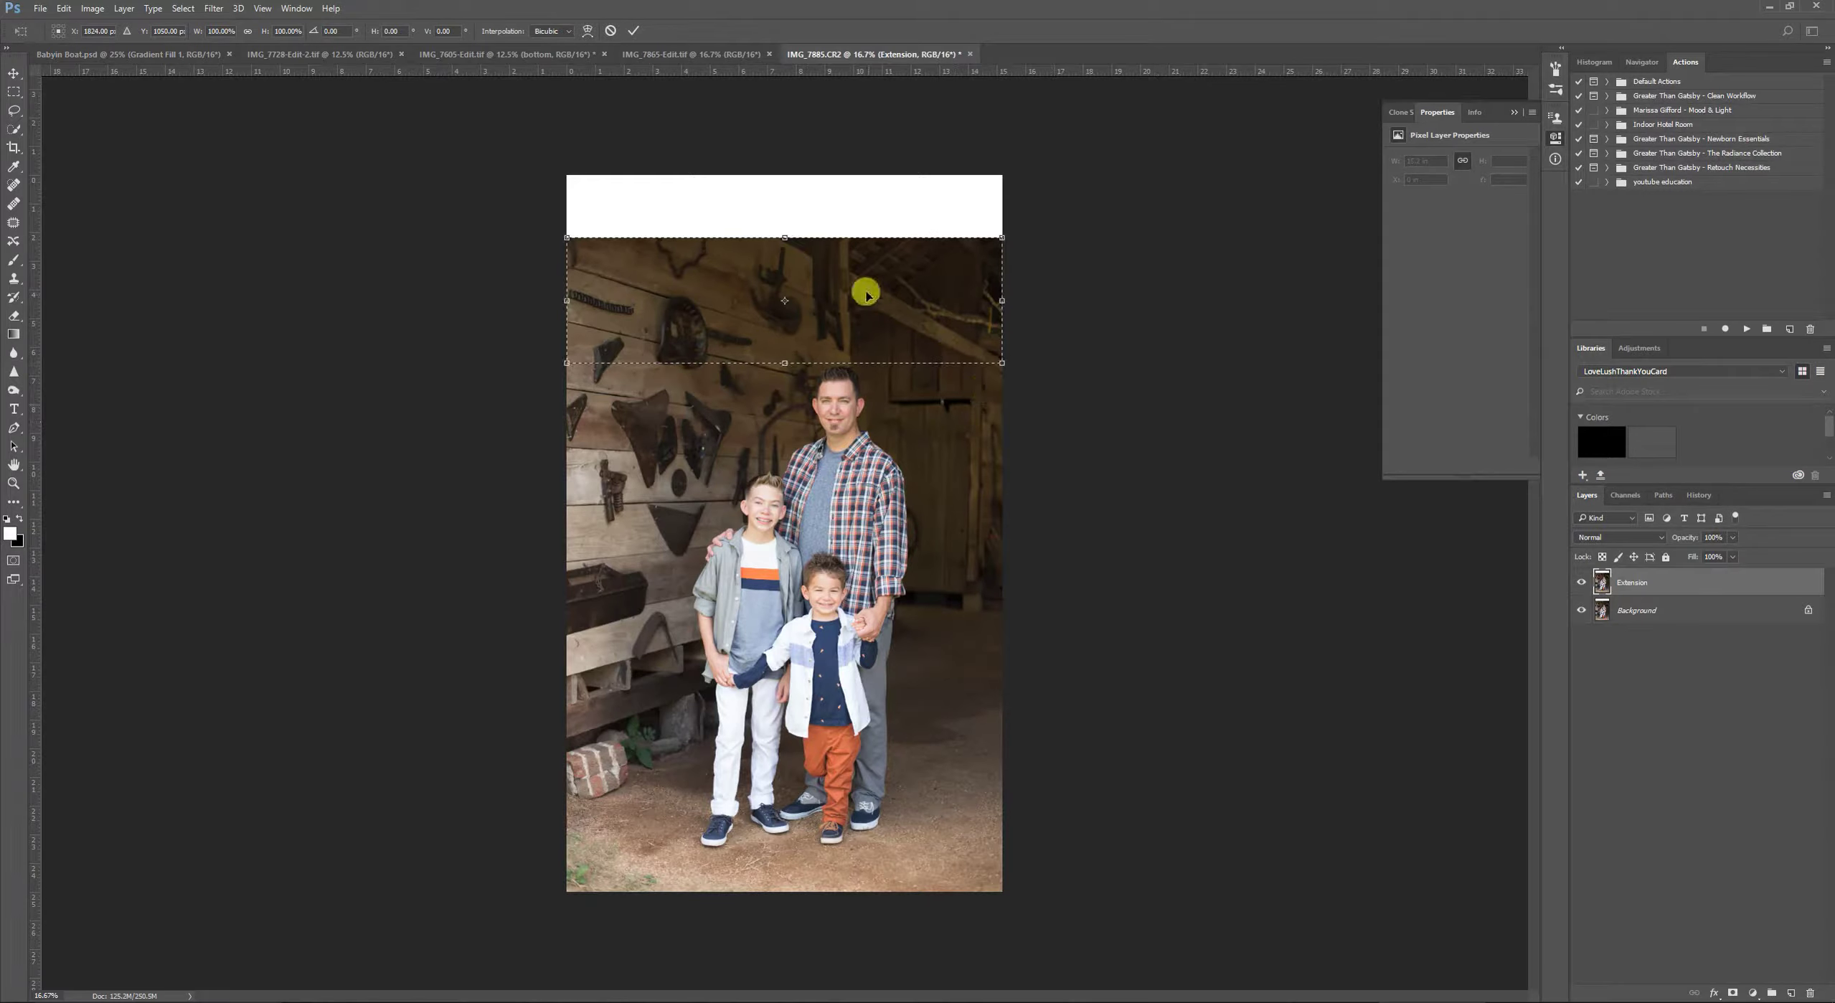
{"action": "left_click_drag", "start_coordinate": [784, 239], "coordinate": [823, 217]}
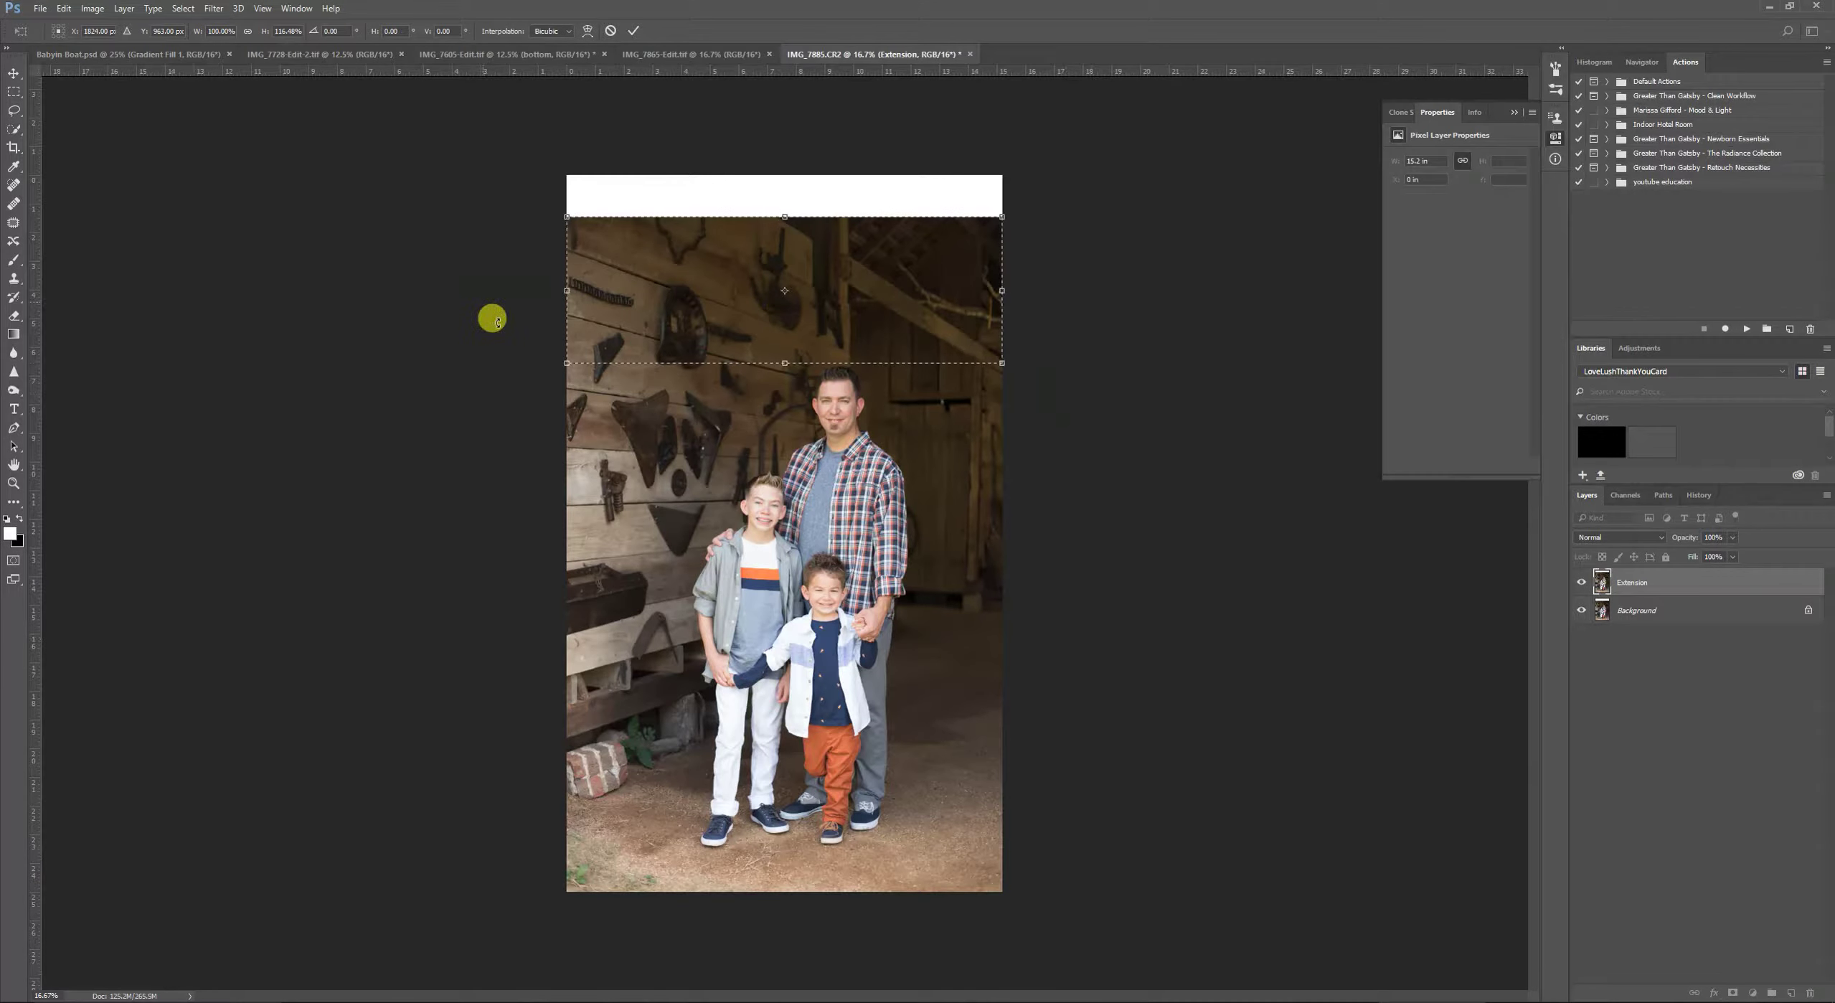
{"action": "key", "text": "Return"}
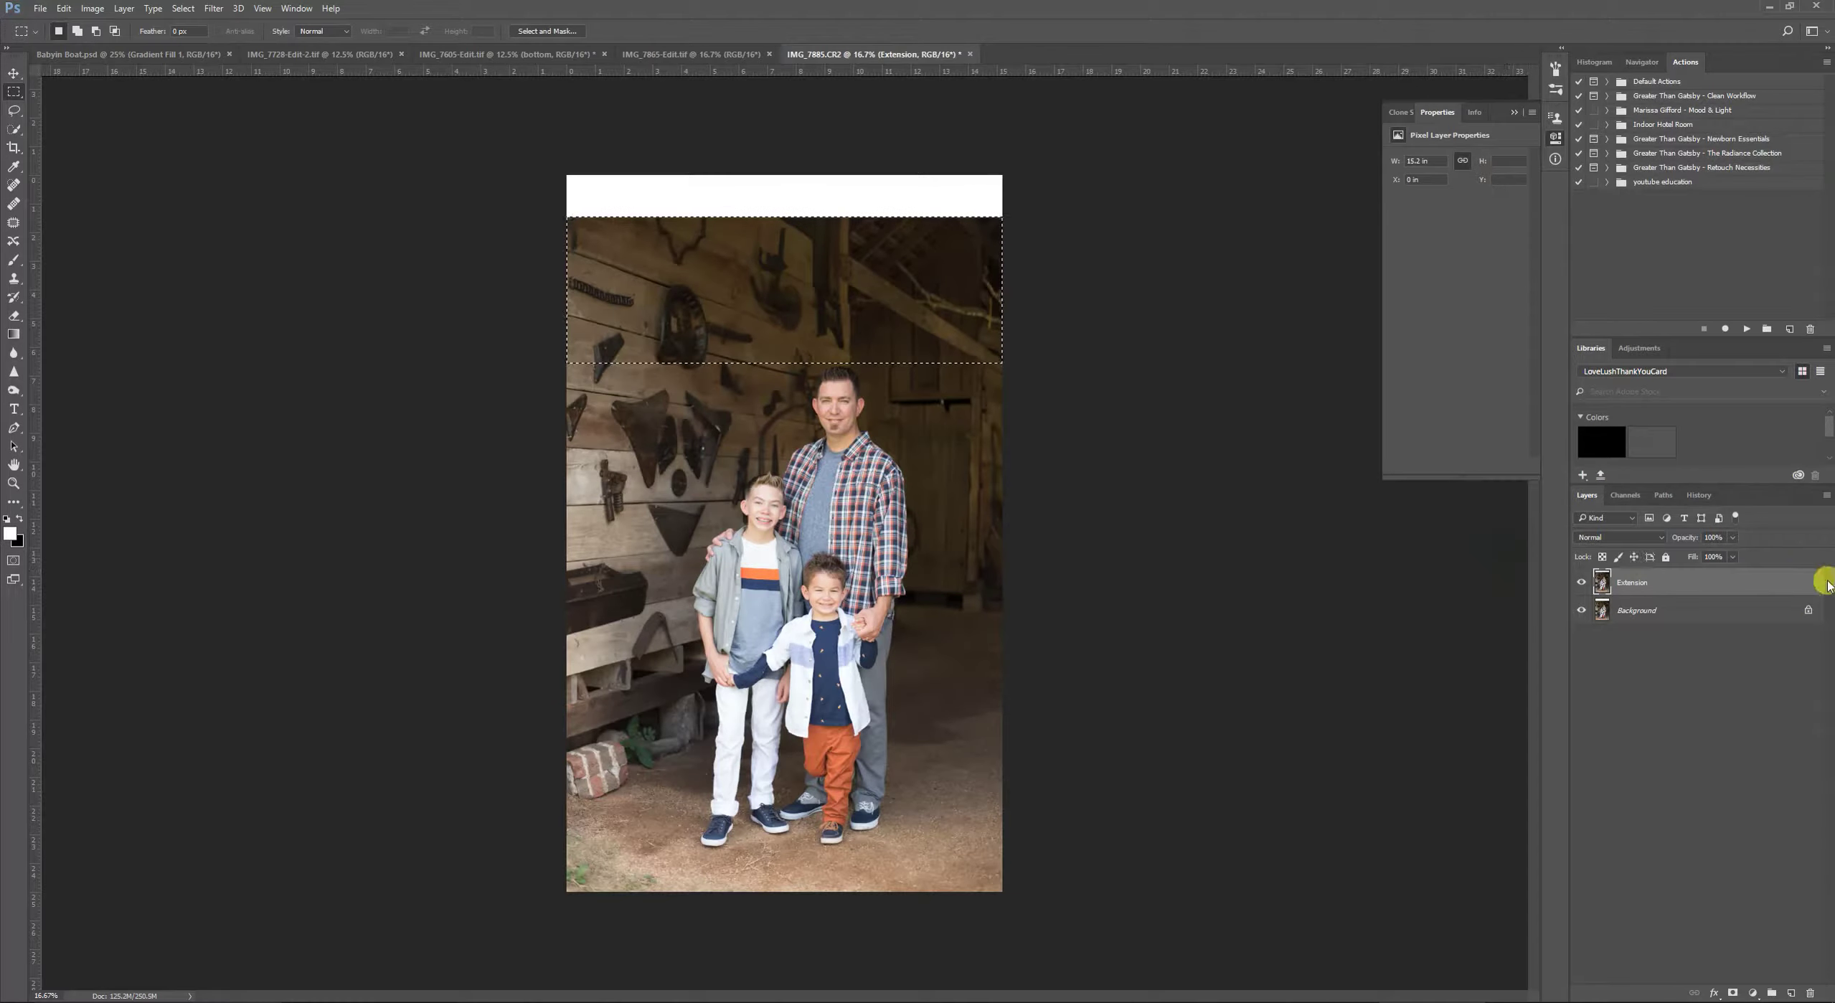
{"action": "left_click", "coordinate": [14, 73]}
{"action": "left_click_drag", "start_coordinate": [746, 235], "coordinate": [515, 297]}
{"action": "left_click_drag", "start_coordinate": [792, 280], "coordinate": [802, 275]}
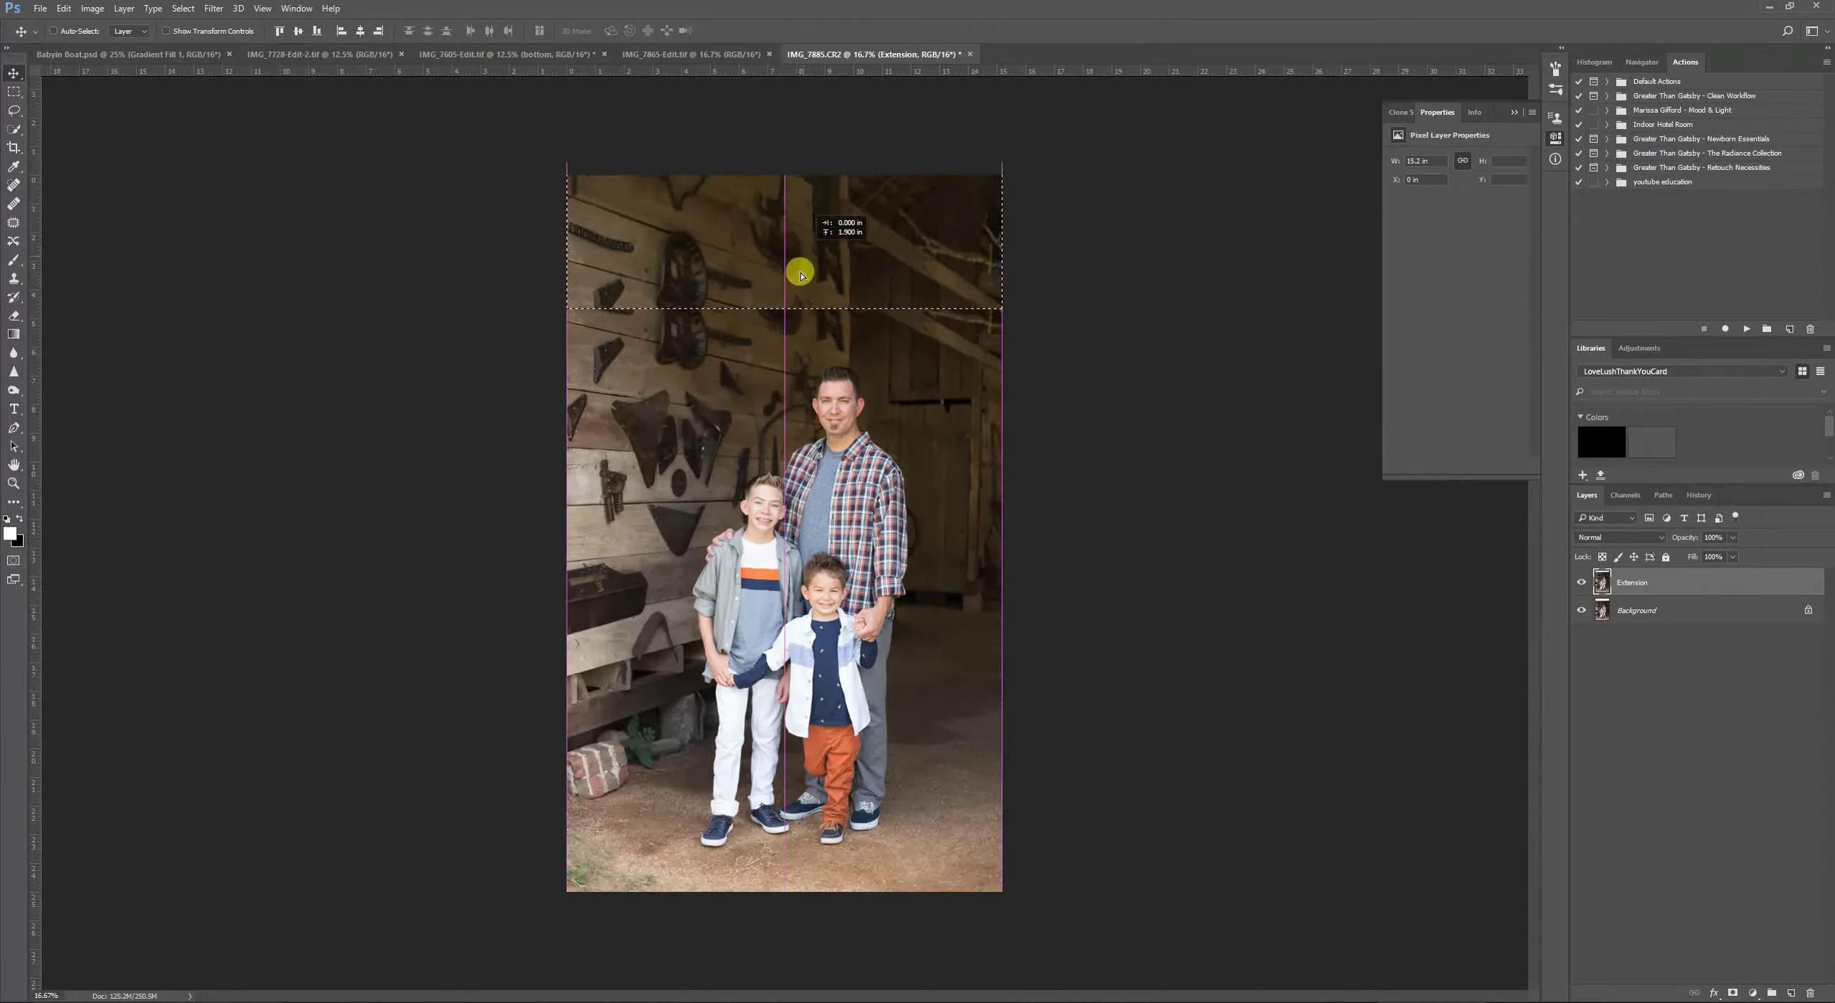
{"action": "left_click_drag", "start_coordinate": [800, 340], "coordinate": [790, 328]}
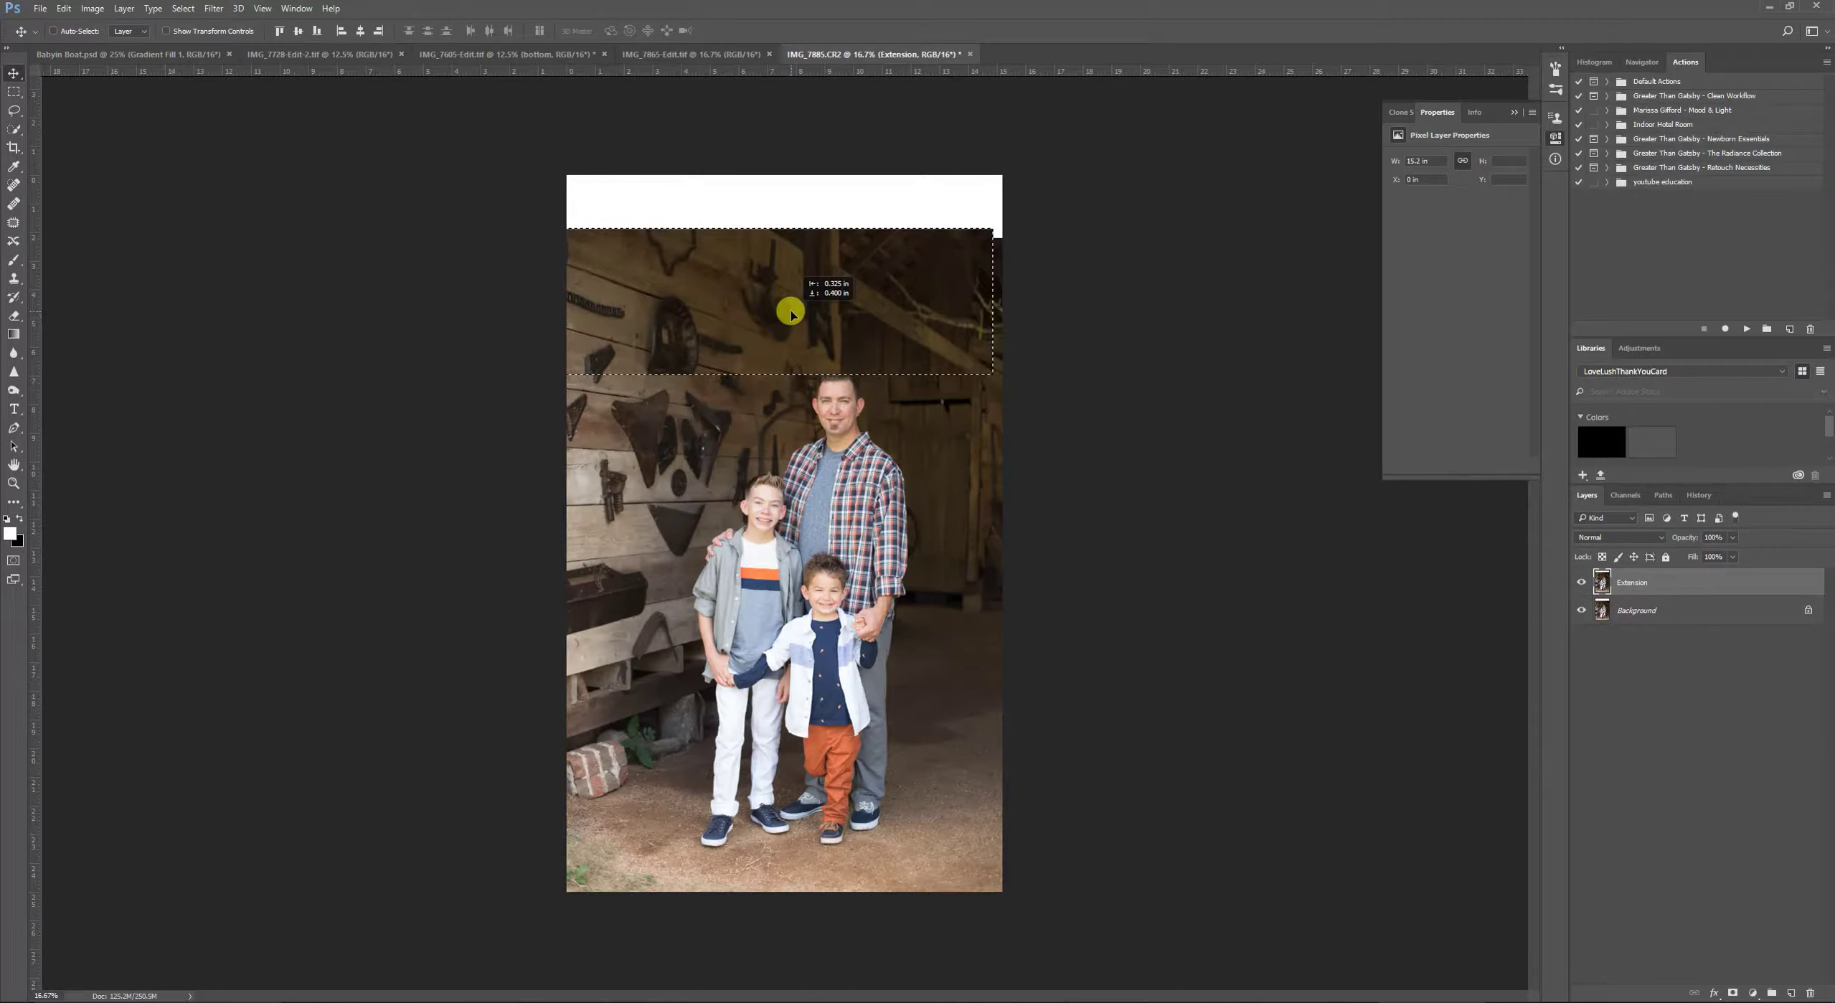
{"action": "left_click_drag", "start_coordinate": [790, 248], "coordinate": [799, 265]}
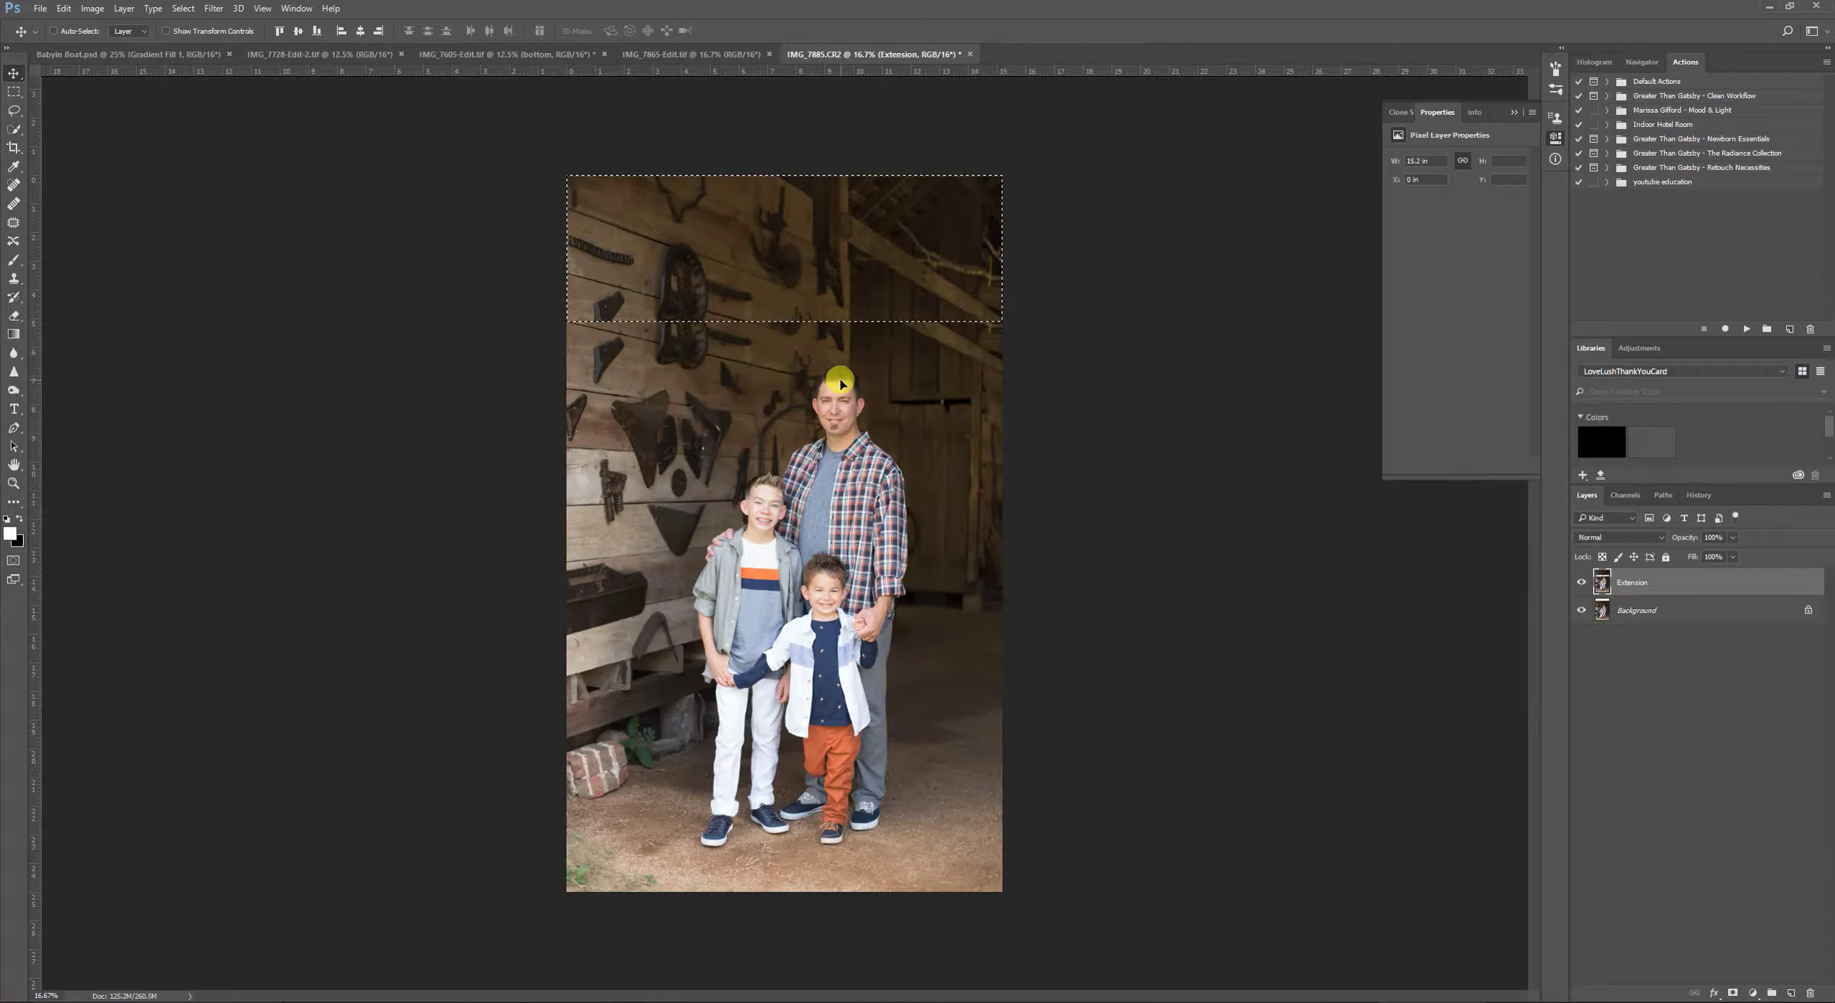
{"action": "key", "text": "ctrl+z"}
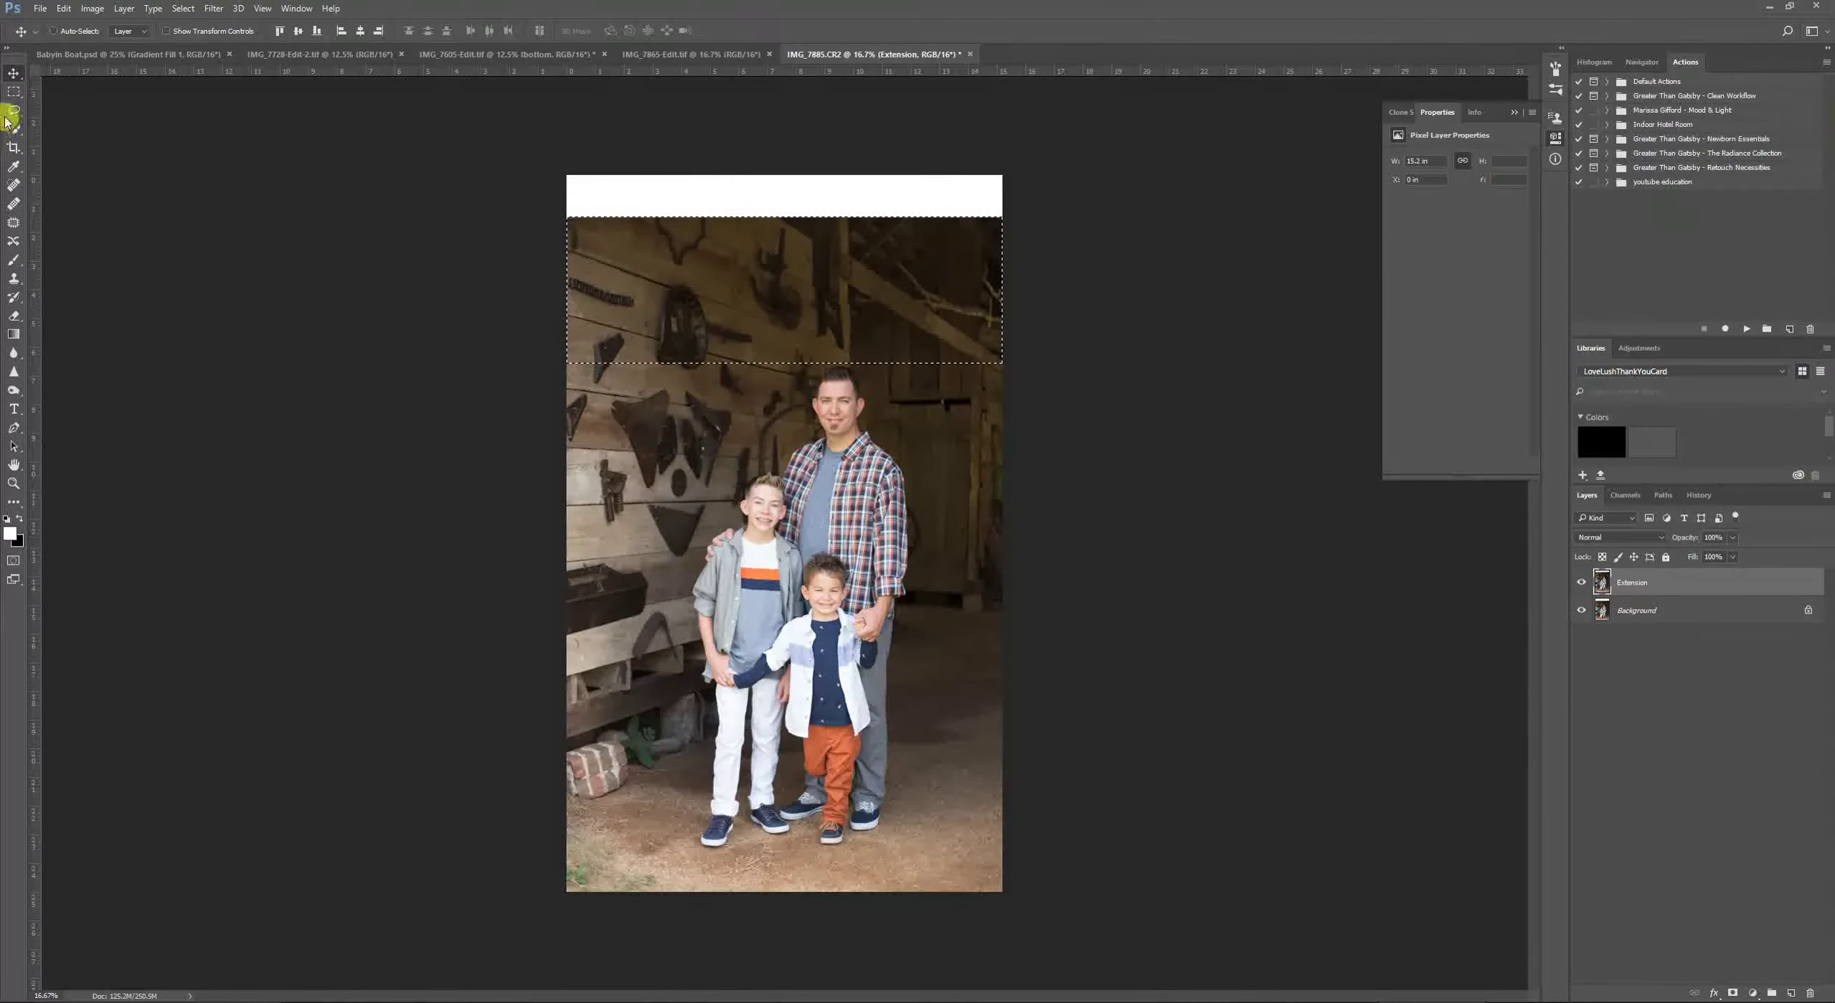
{"action": "left_click", "coordinate": [14, 91]}
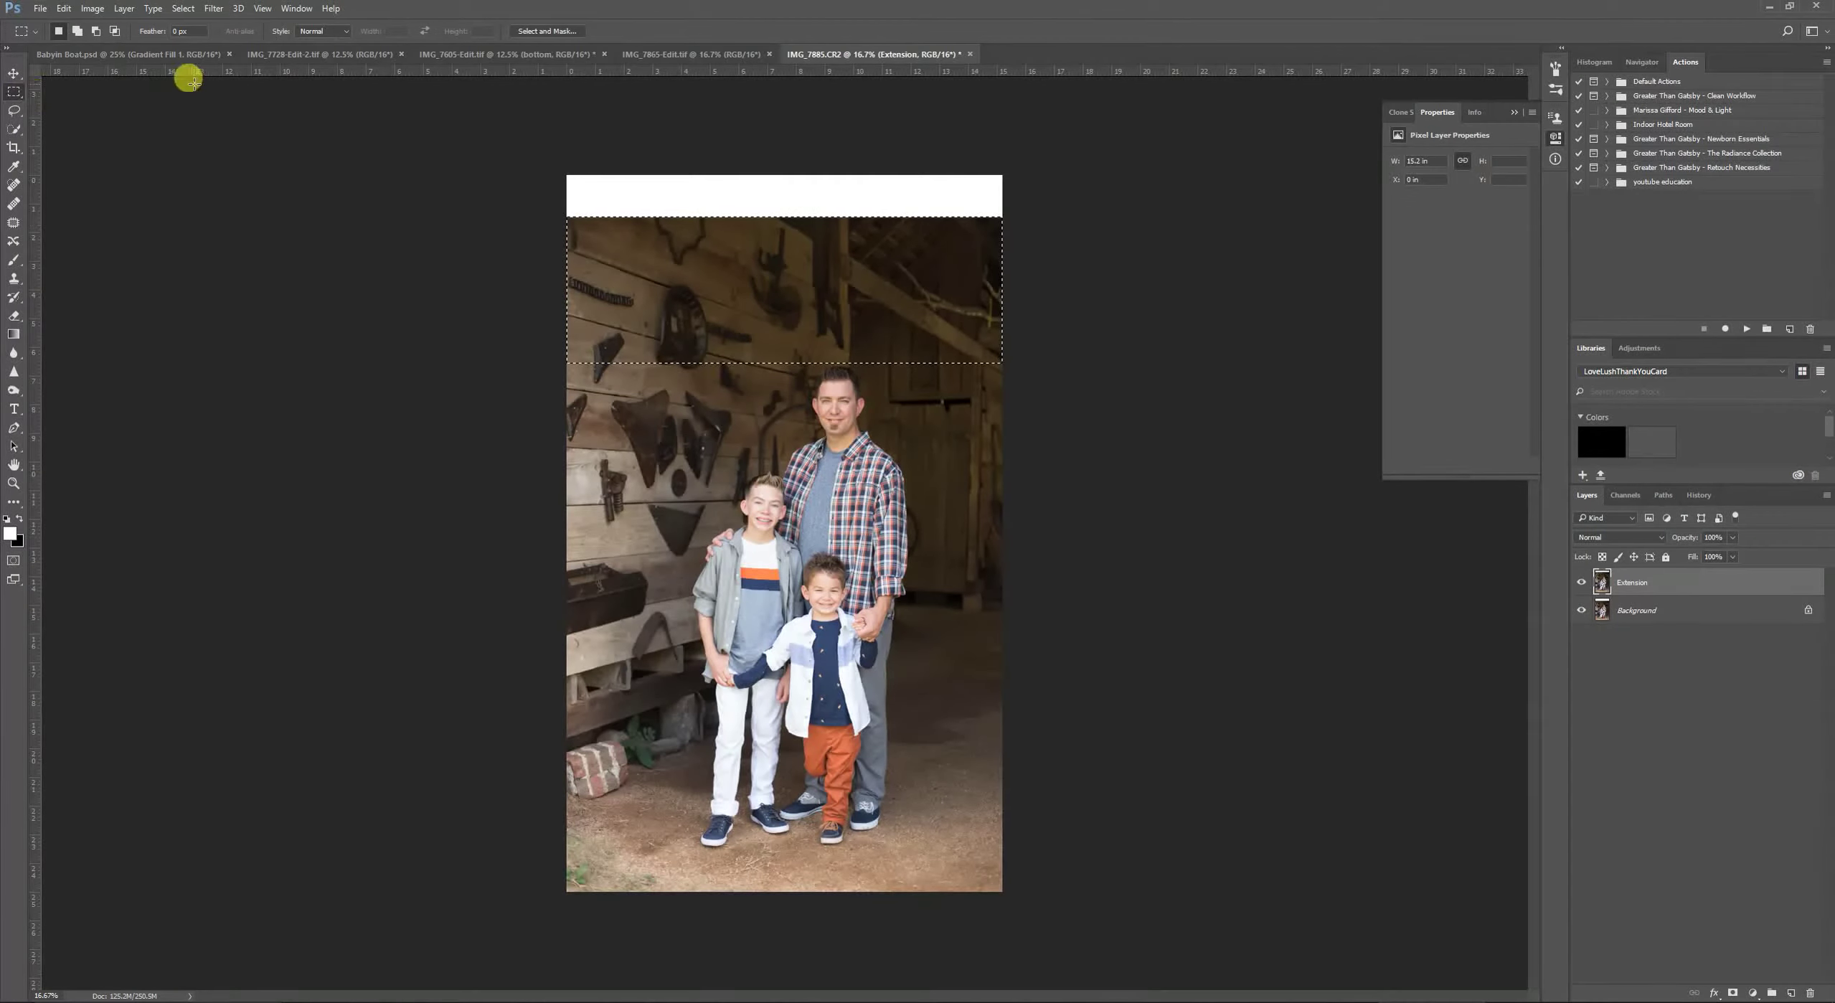
{"action": "right_click", "coordinate": [795, 483]}
{"action": "left_click", "coordinate": [825, 489]}
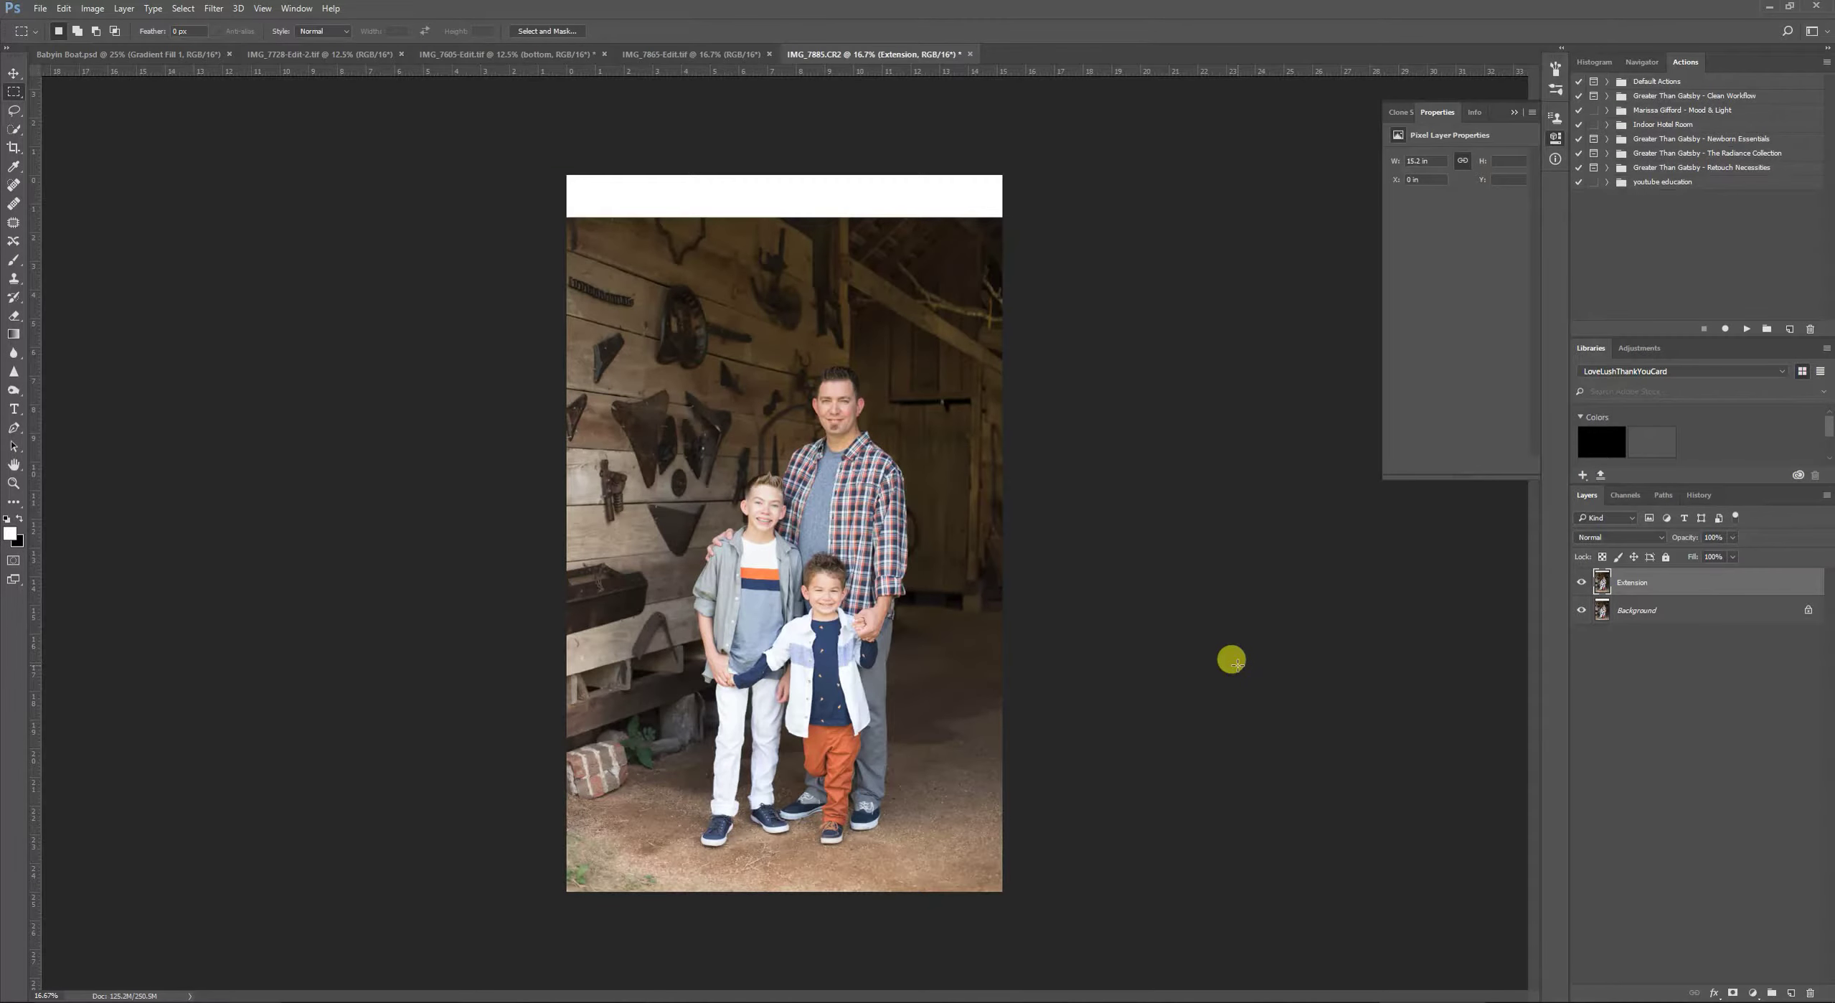
{"action": "key", "text": "ctrl+1"}
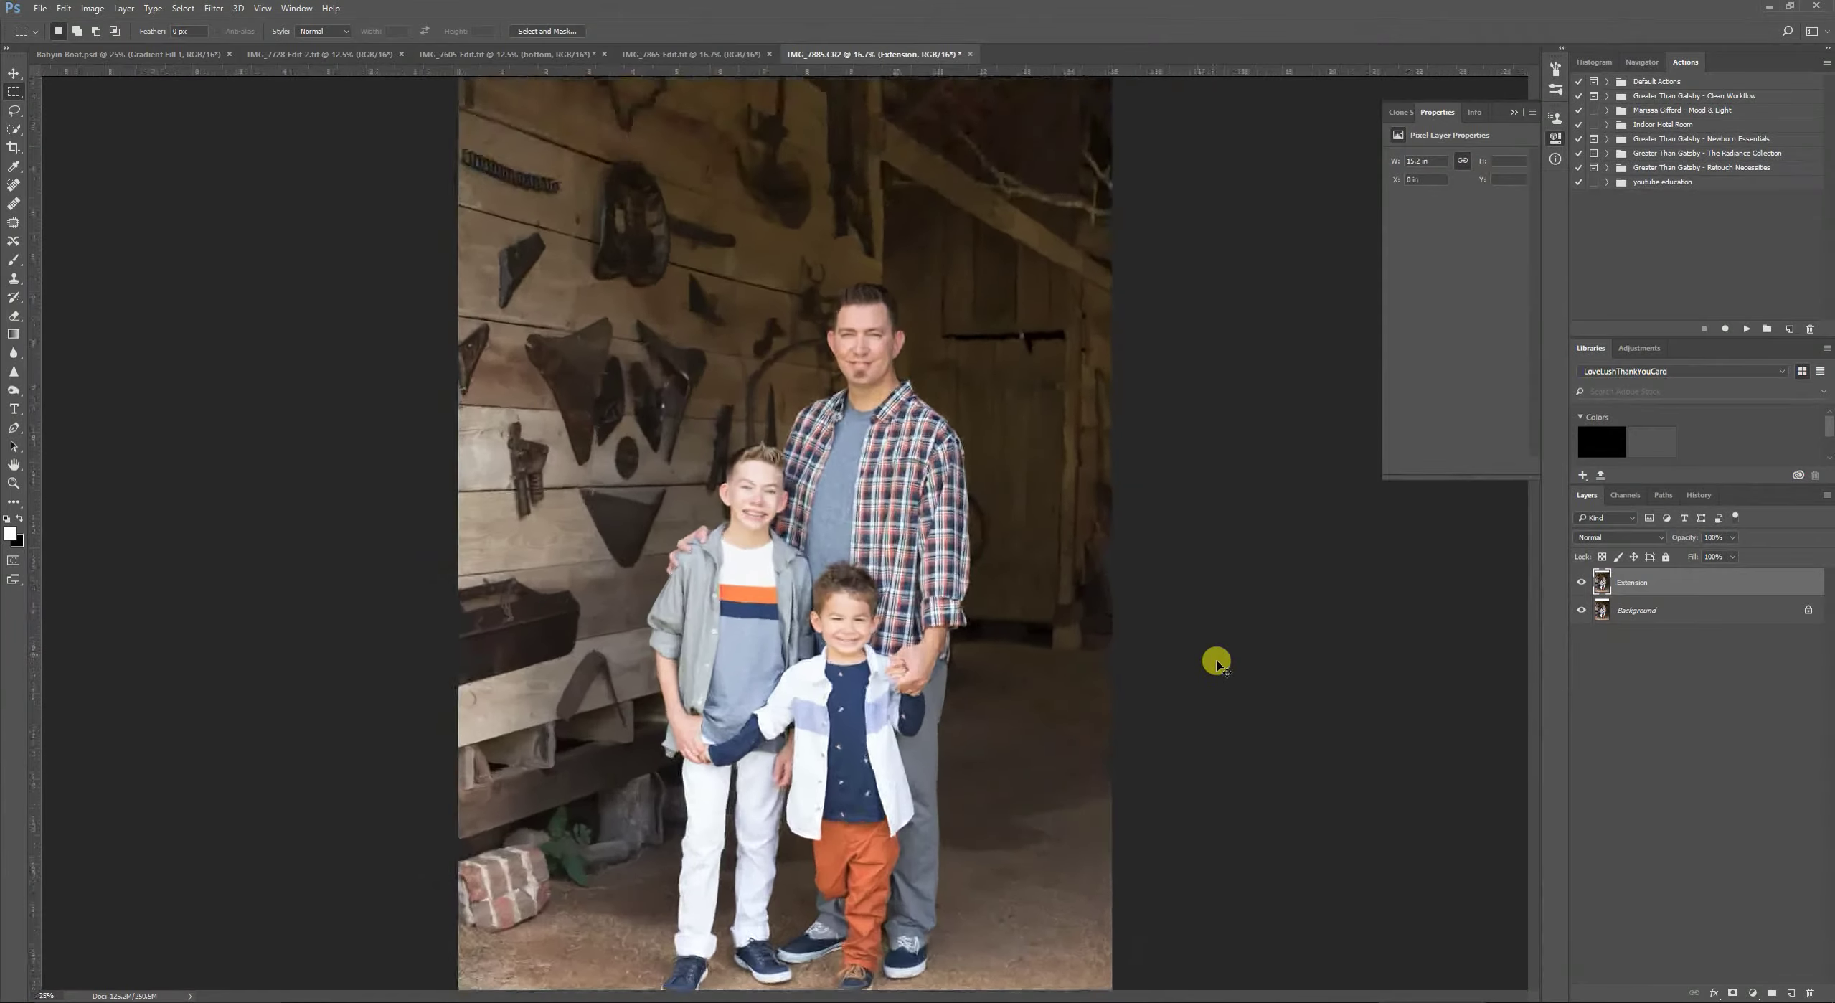
{"action": "left_click_drag", "start_coordinate": [677, 369], "coordinate": [700, 516]}
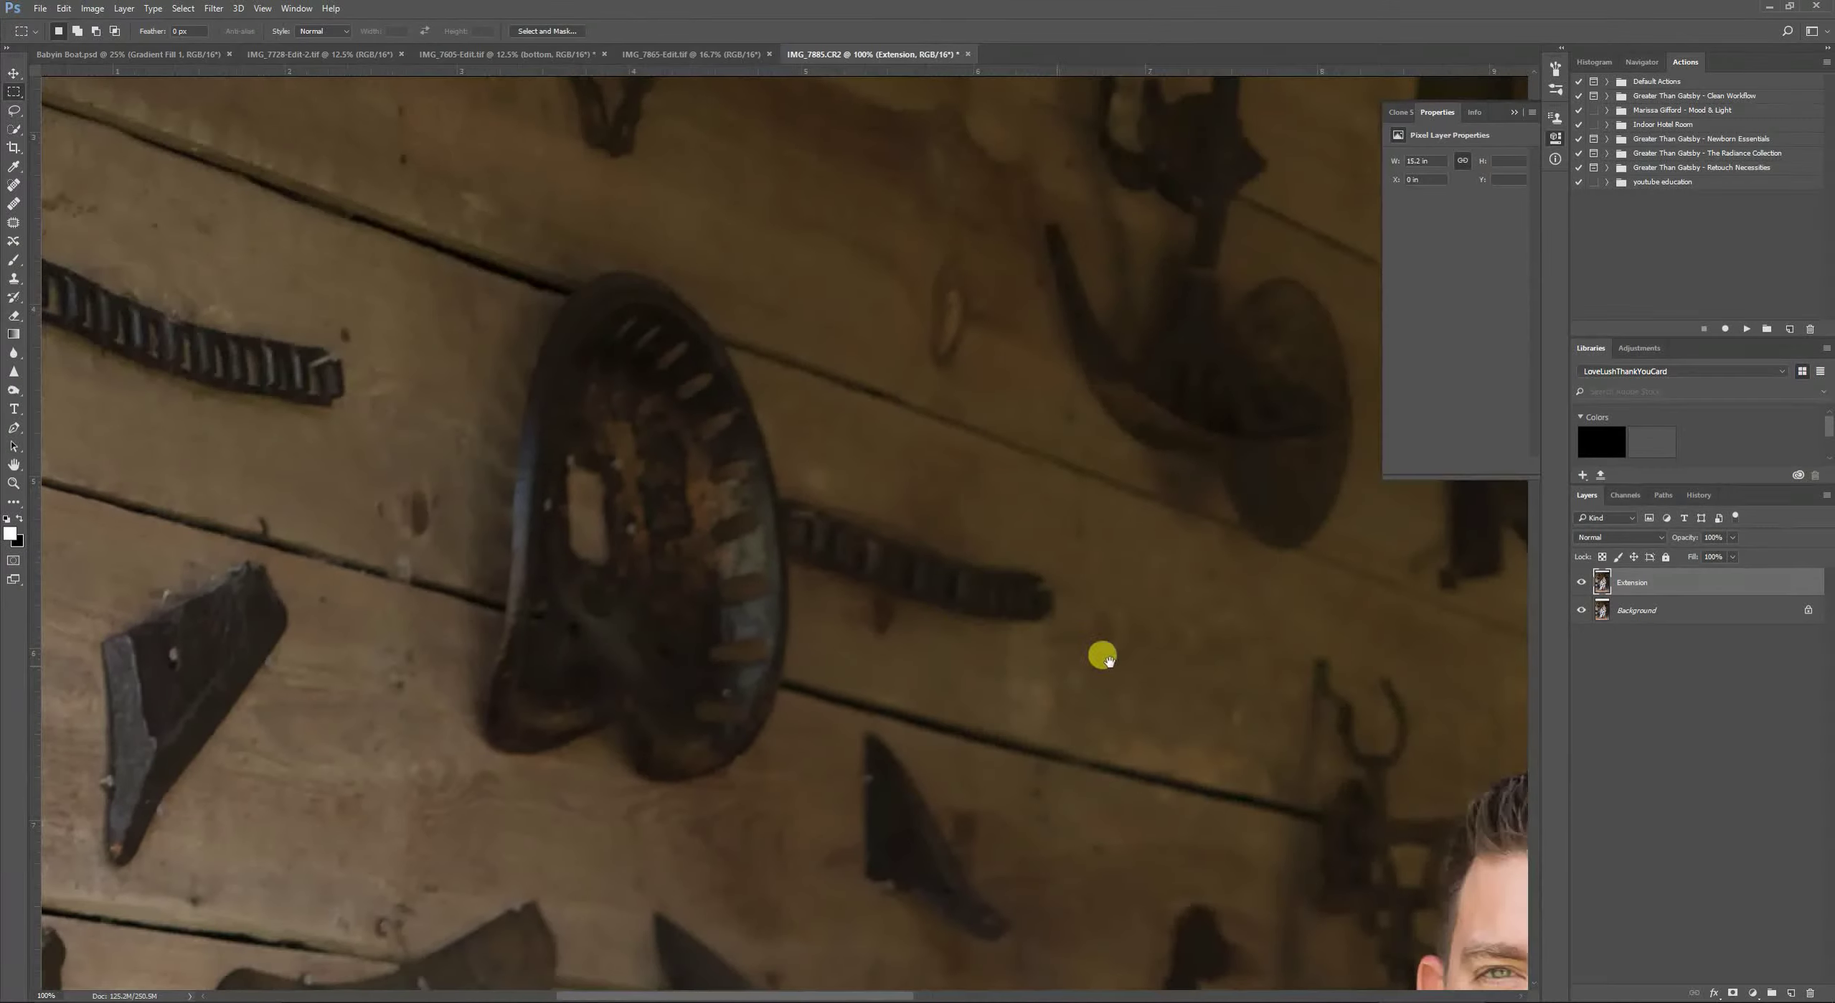
{"action": "left_click_drag", "start_coordinate": [1103, 656], "coordinate": [479, 586]}
{"action": "left_click_drag", "start_coordinate": [884, 540], "coordinate": [459, 787]}
{"action": "scroll", "coordinate": [459, 788], "scroll_direction": "down", "scroll_amount": 6}
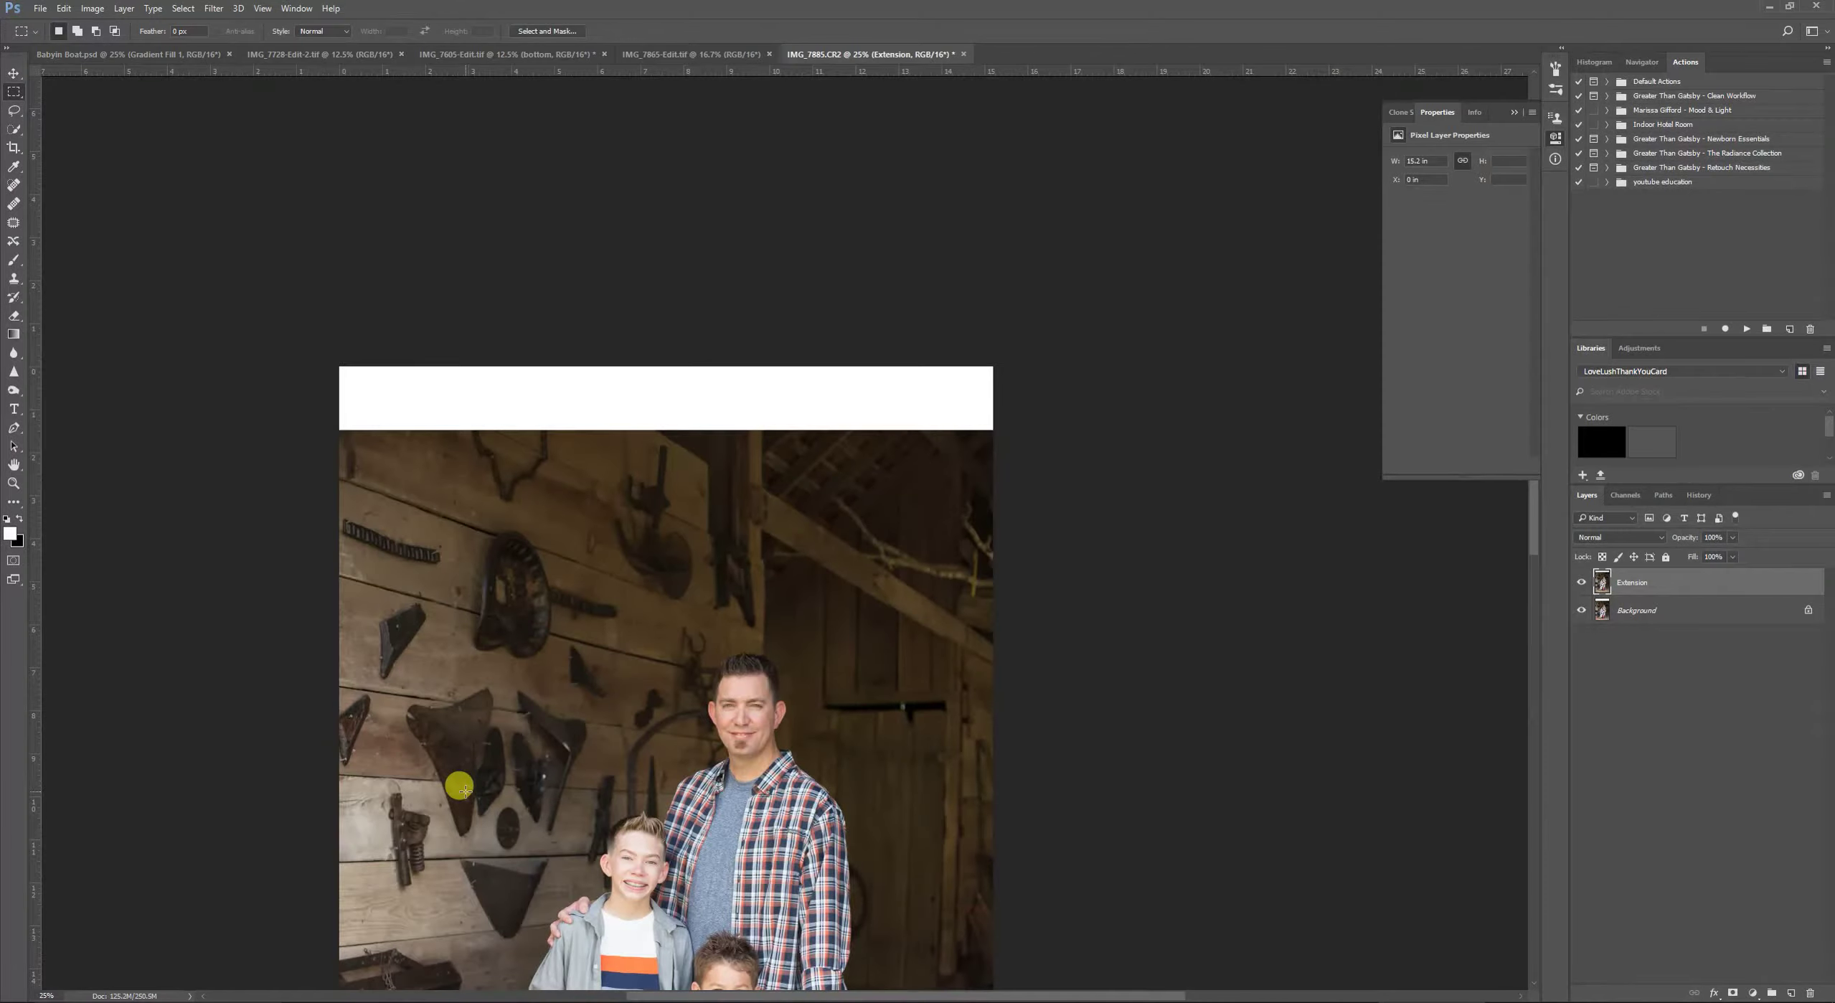
{"action": "scroll", "coordinate": [460, 787], "scroll_direction": "down", "scroll_amount": 2}
{"action": "scroll", "coordinate": [459, 788], "scroll_direction": "up", "scroll_amount": 1}
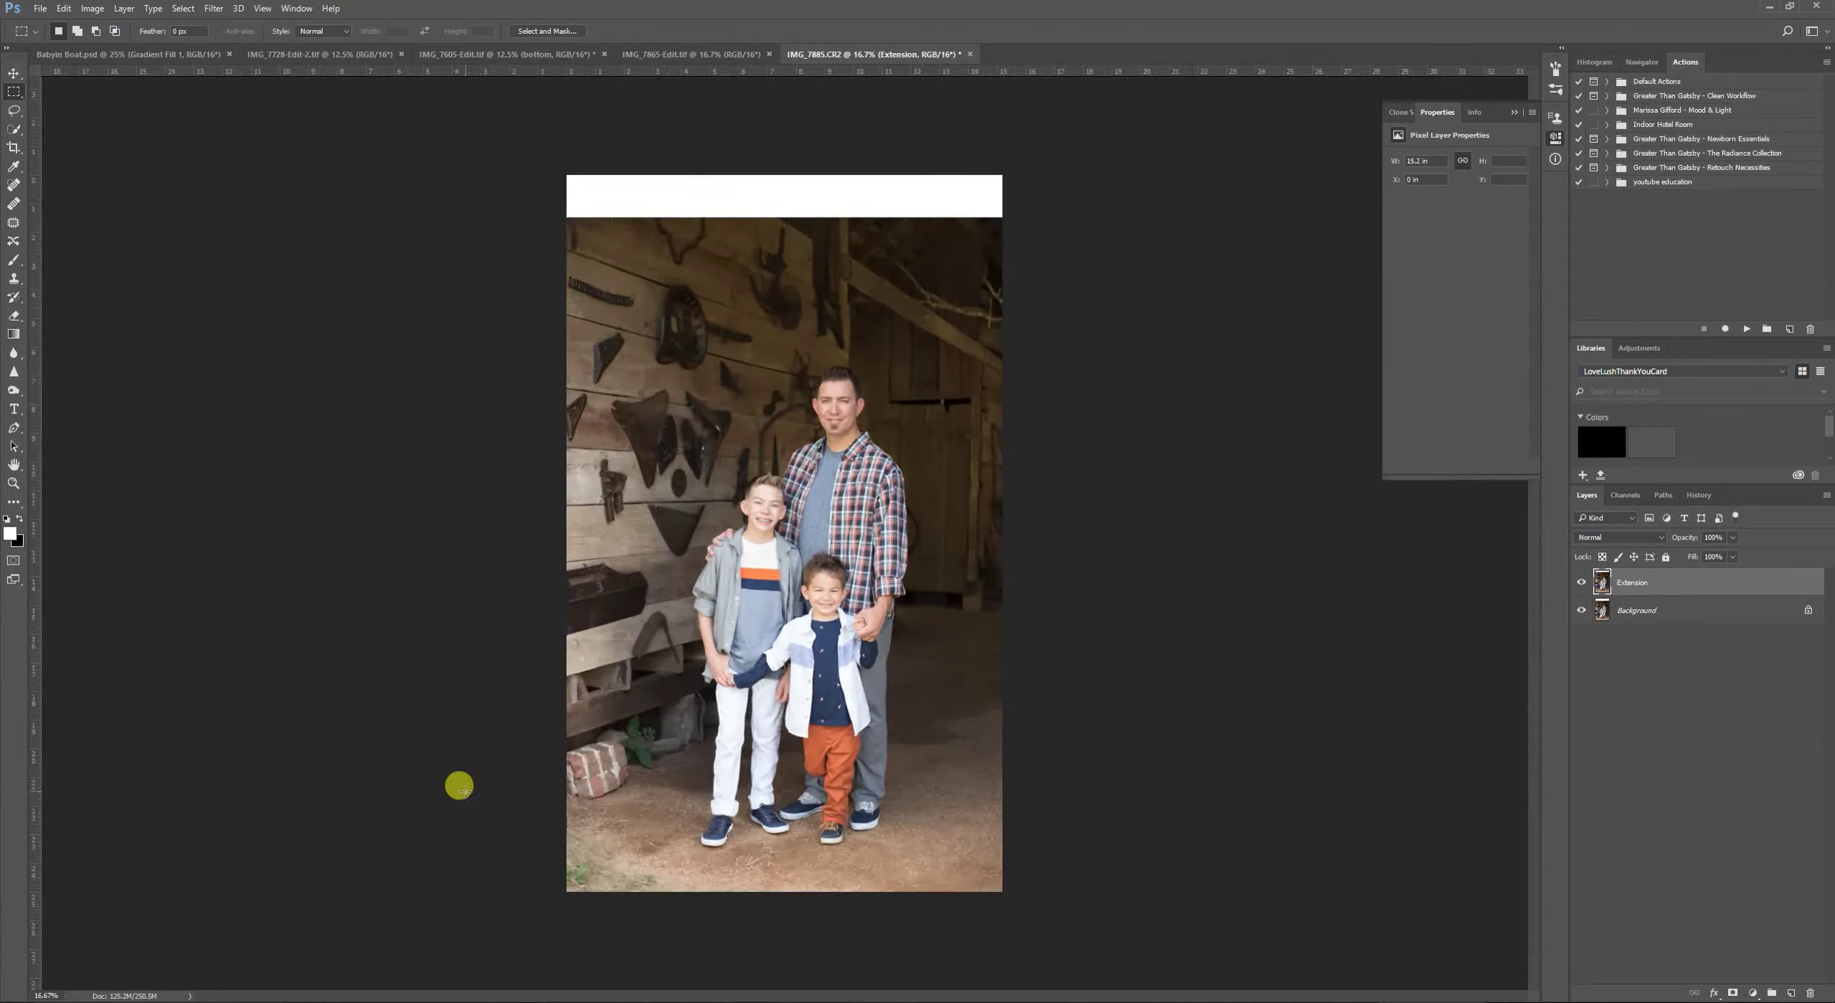
Move the Extension layer up over the white band and stretch its bottom ground strip down.
{"action": "left_click", "coordinate": [14, 72]}
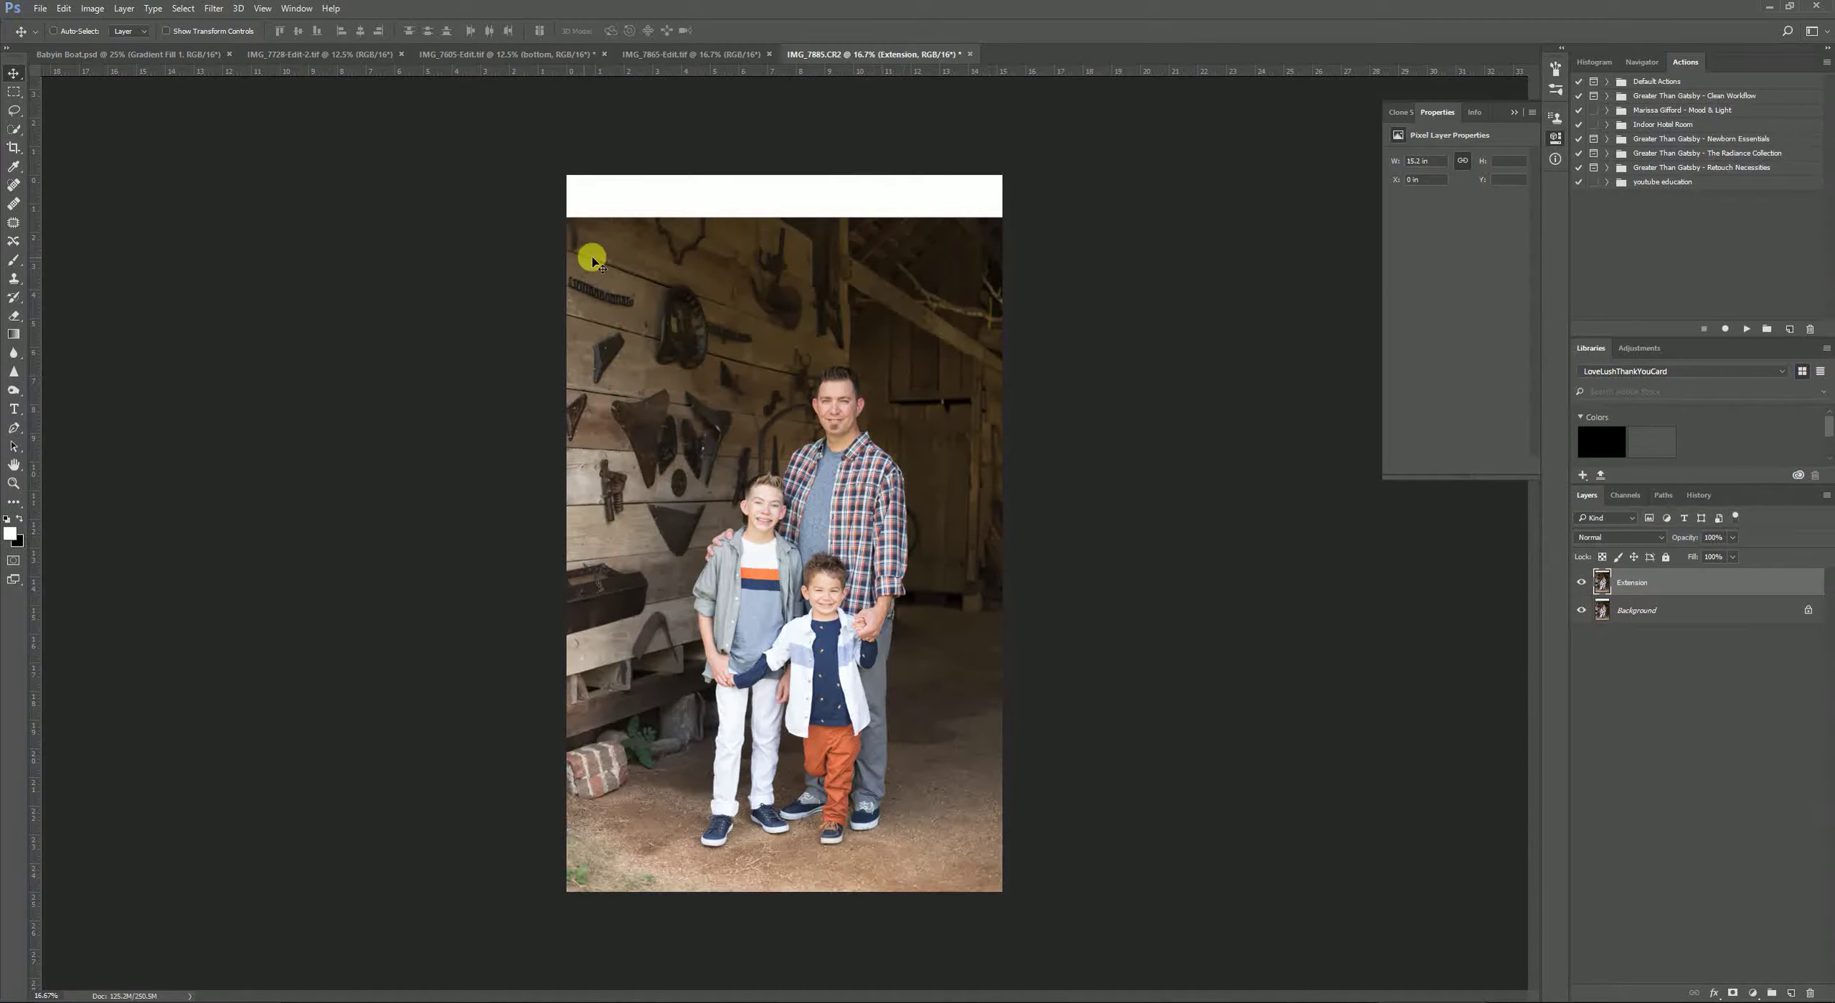
{"action": "left_click_drag", "start_coordinate": [853, 593], "coordinate": [851, 544]}
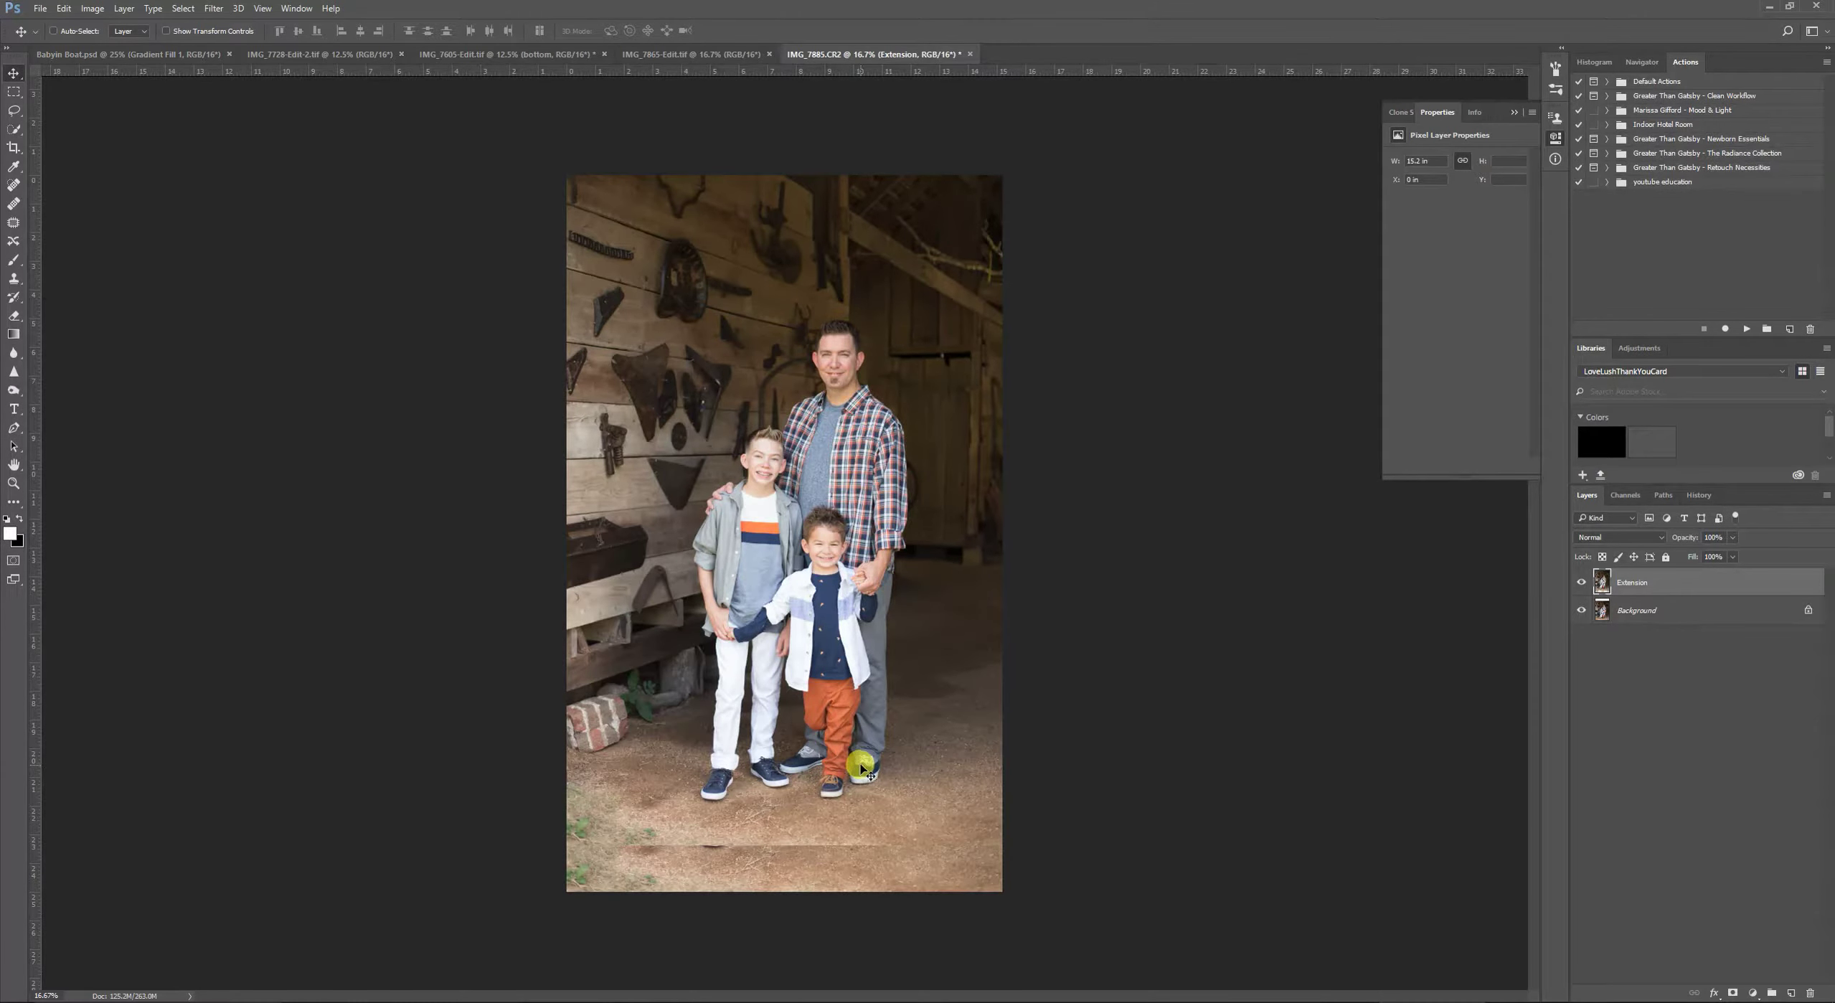
{"action": "left_click", "coordinate": [13, 92]}
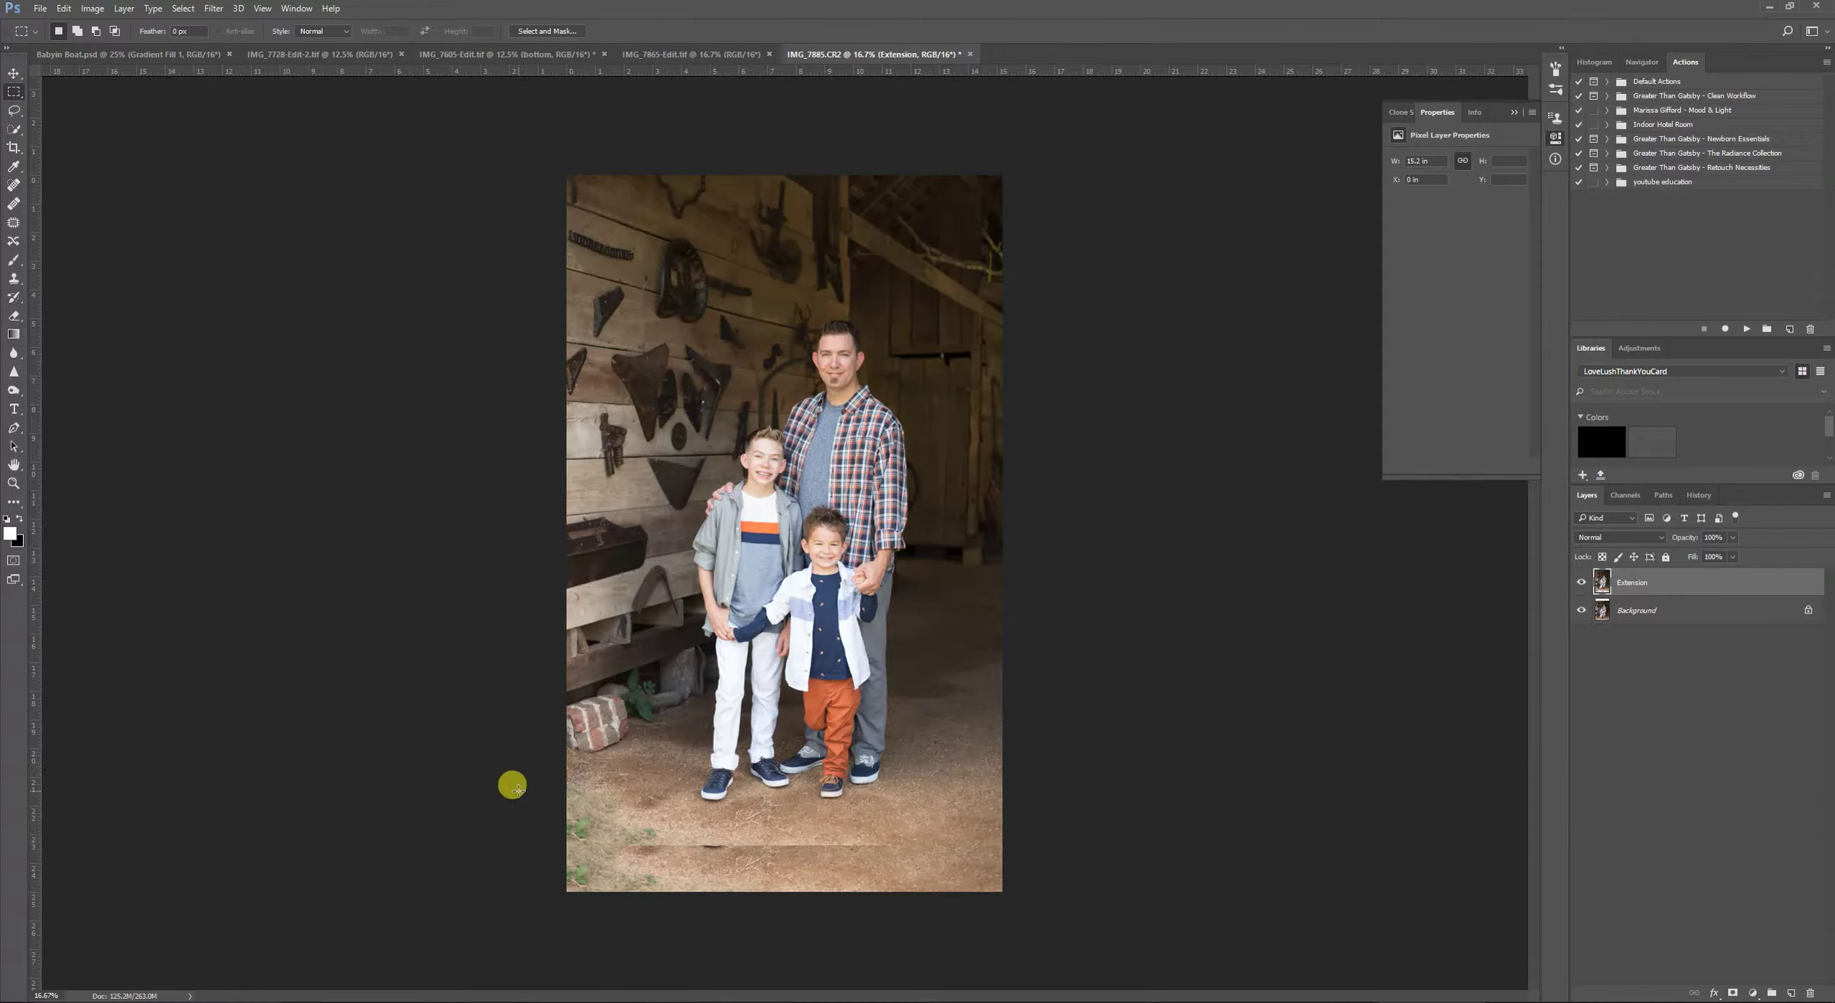
{"action": "left_click_drag", "start_coordinate": [524, 802], "coordinate": [1220, 926]}
{"action": "key", "text": "ctrl+t"}
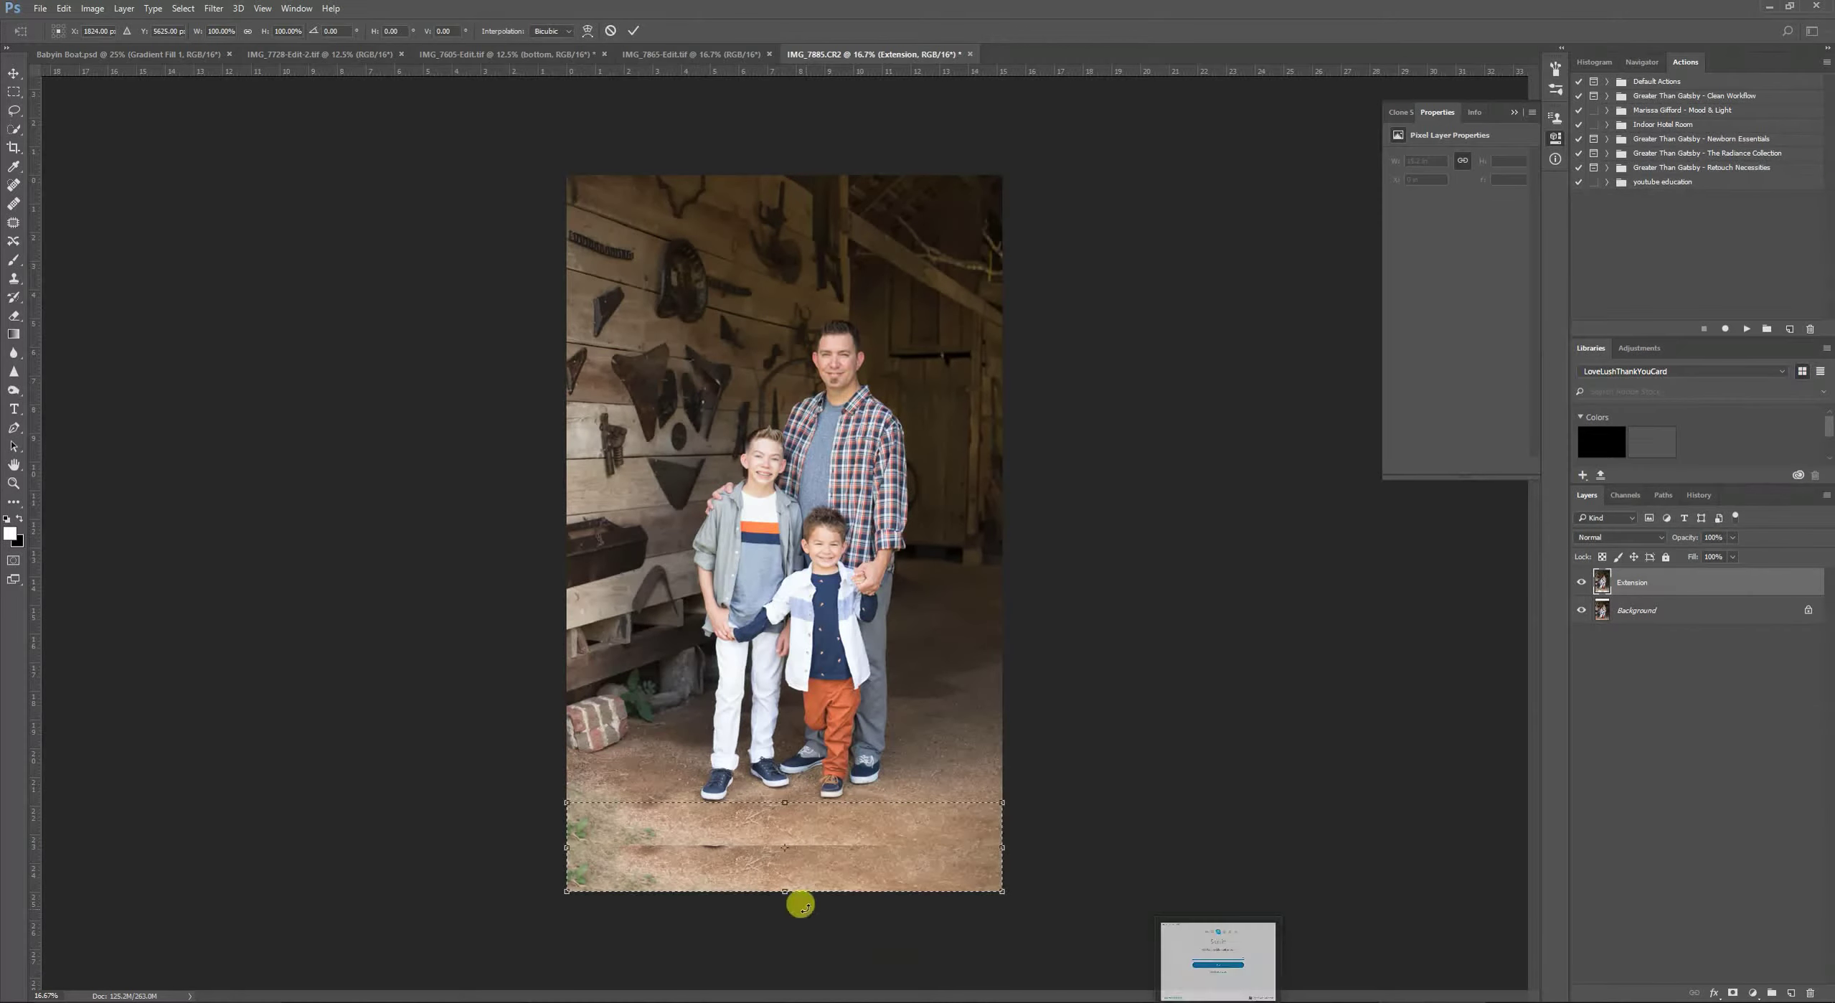
{"action": "left_click_drag", "start_coordinate": [785, 892], "coordinate": [786, 915]}
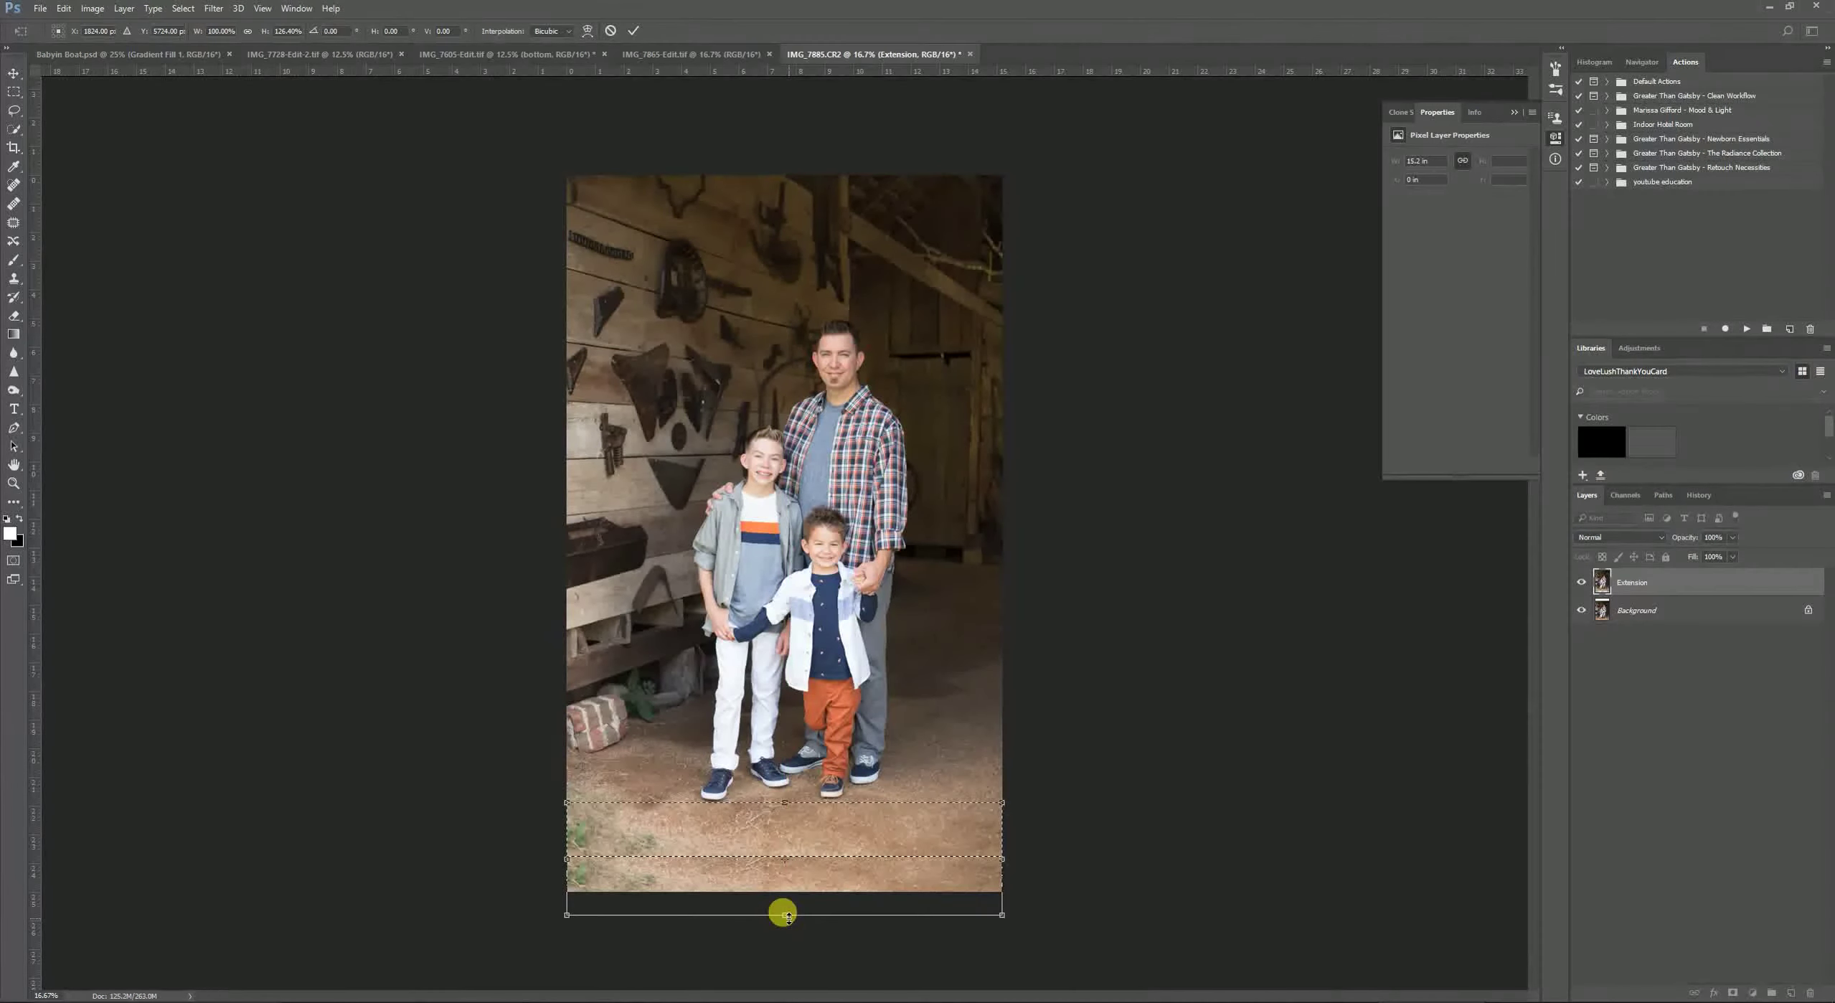
{"action": "key", "text": "Return"}
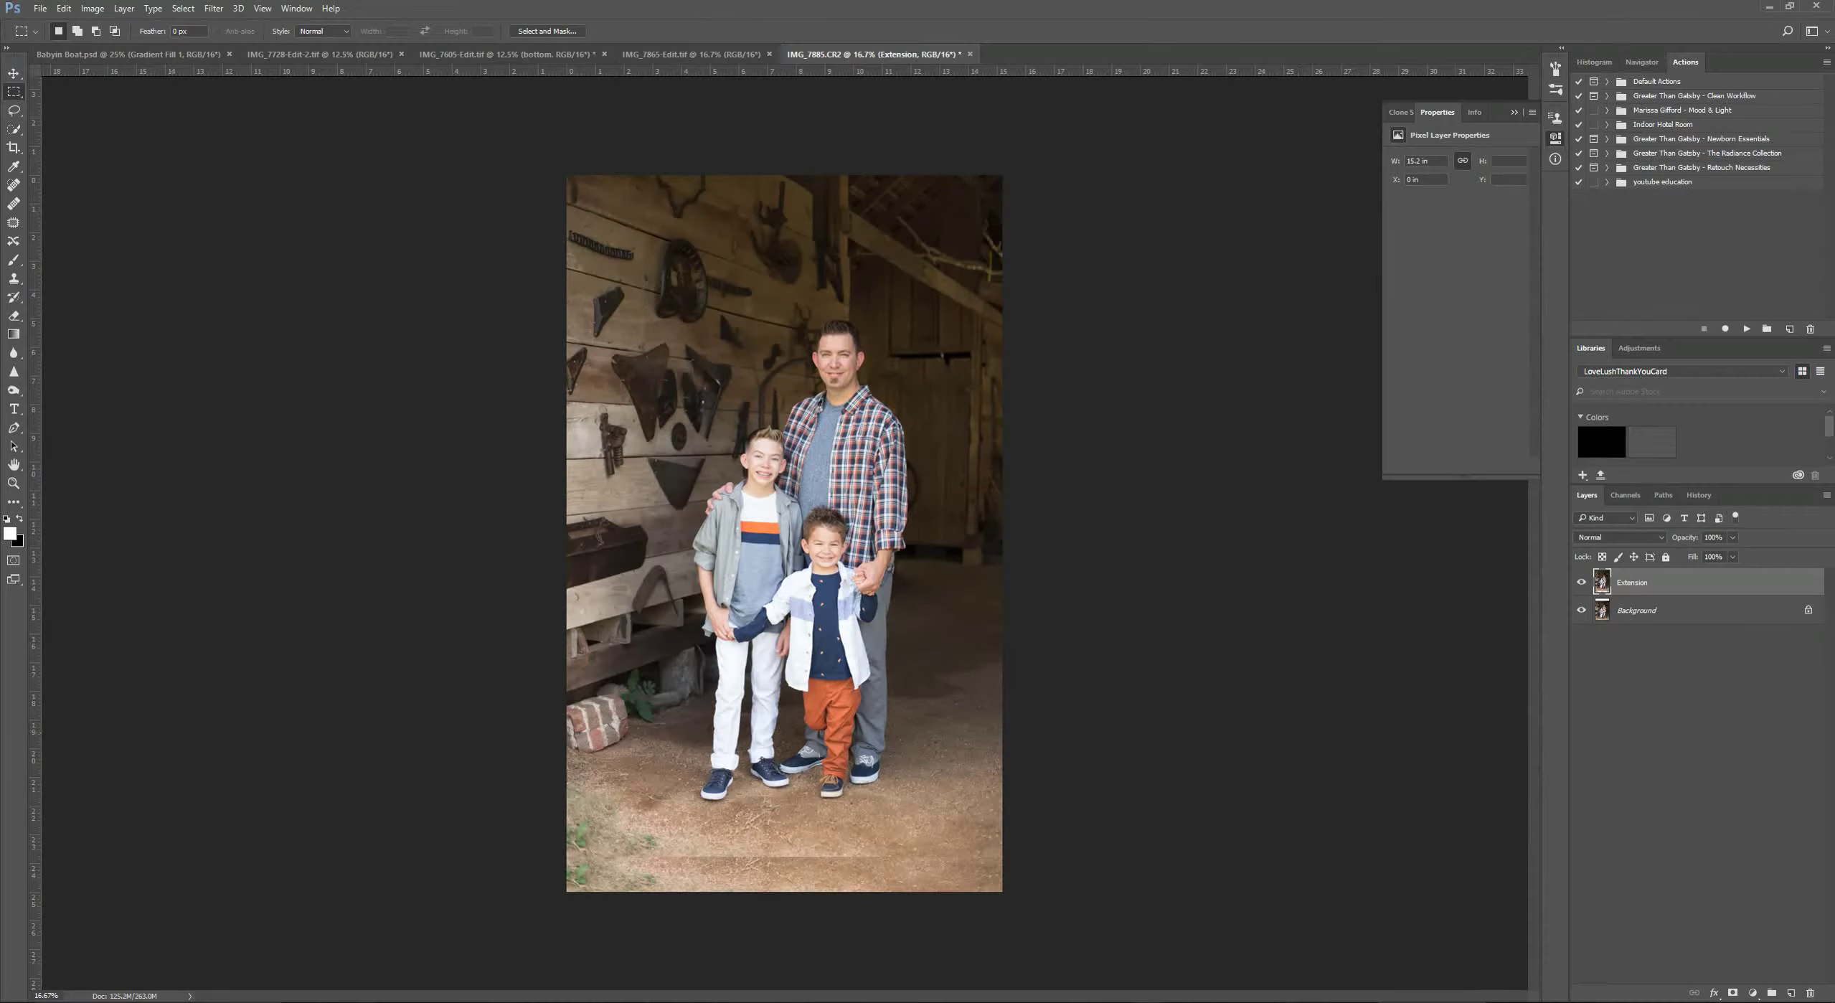
Deselect and heal the stretched ground along the bottom-right edge with the Healing Brush.
{"action": "left_click", "coordinate": [795, 756]}
{"action": "left_click", "coordinate": [13, 203]}
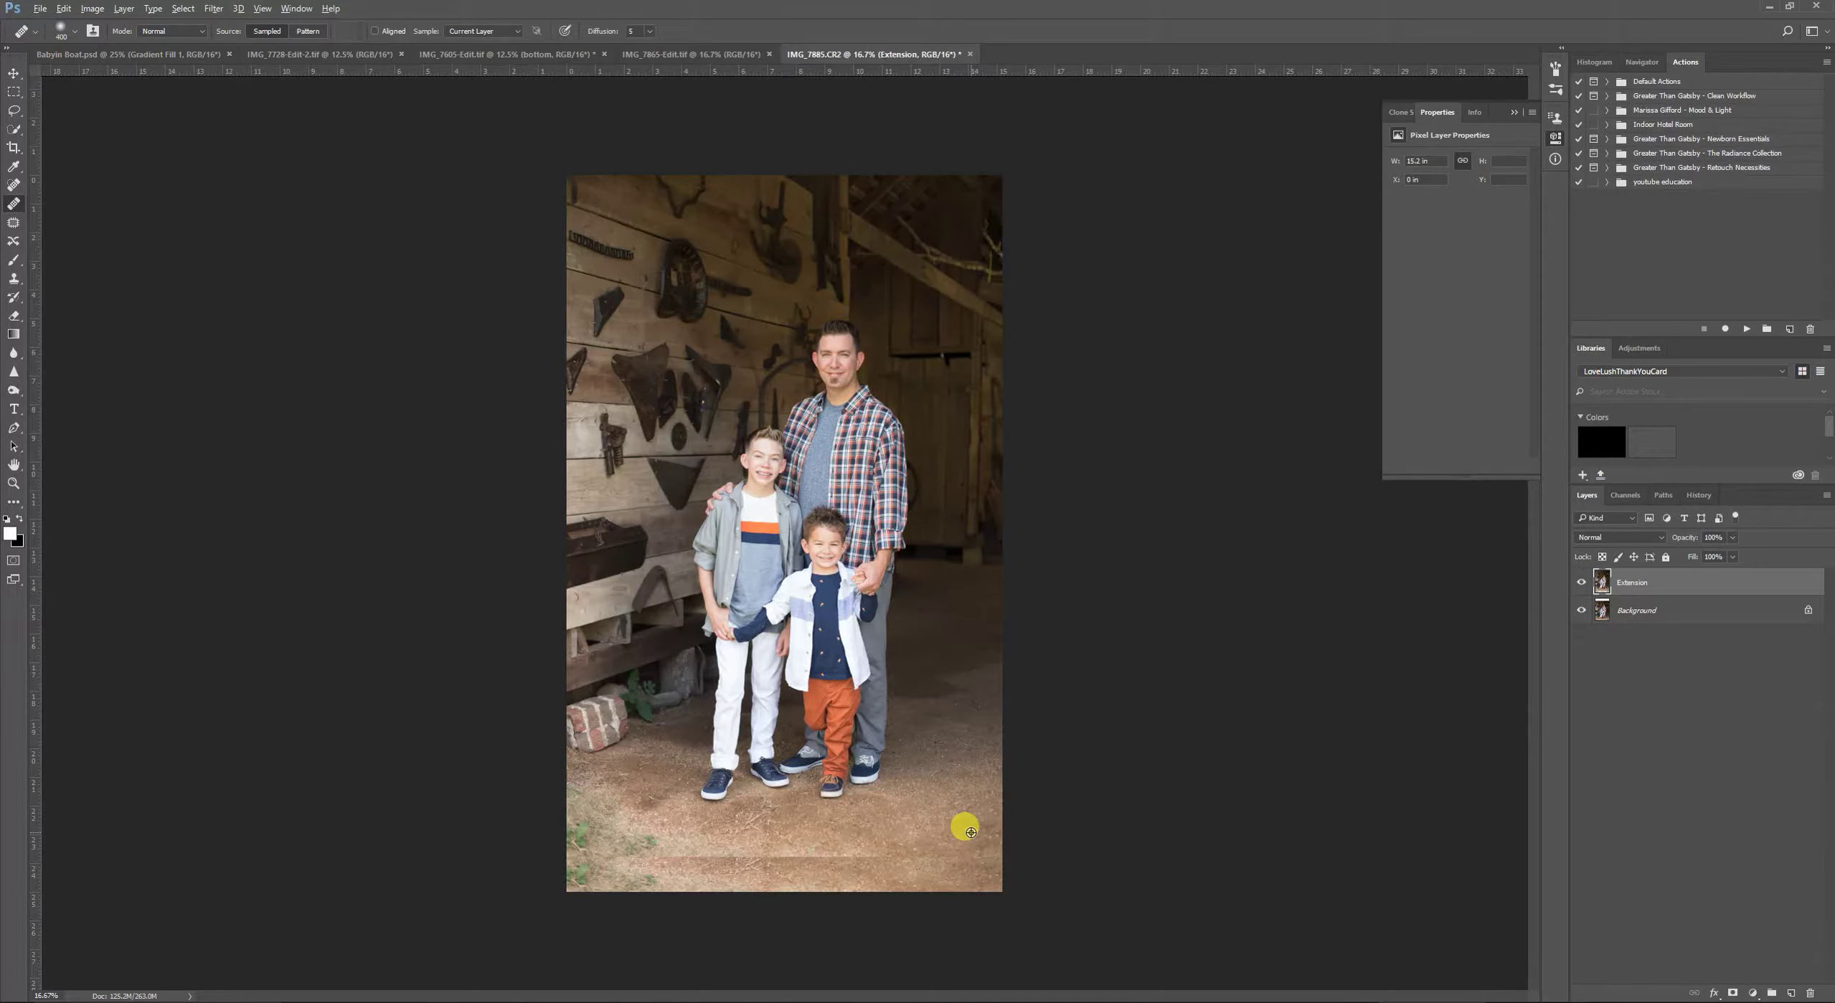
{"action": "left_click_drag", "start_coordinate": [950, 835], "coordinate": [1019, 859]}
Flatten the image, then duplicate the Background layer into a Background copy.
{"action": "right_click", "coordinate": [1684, 610]}
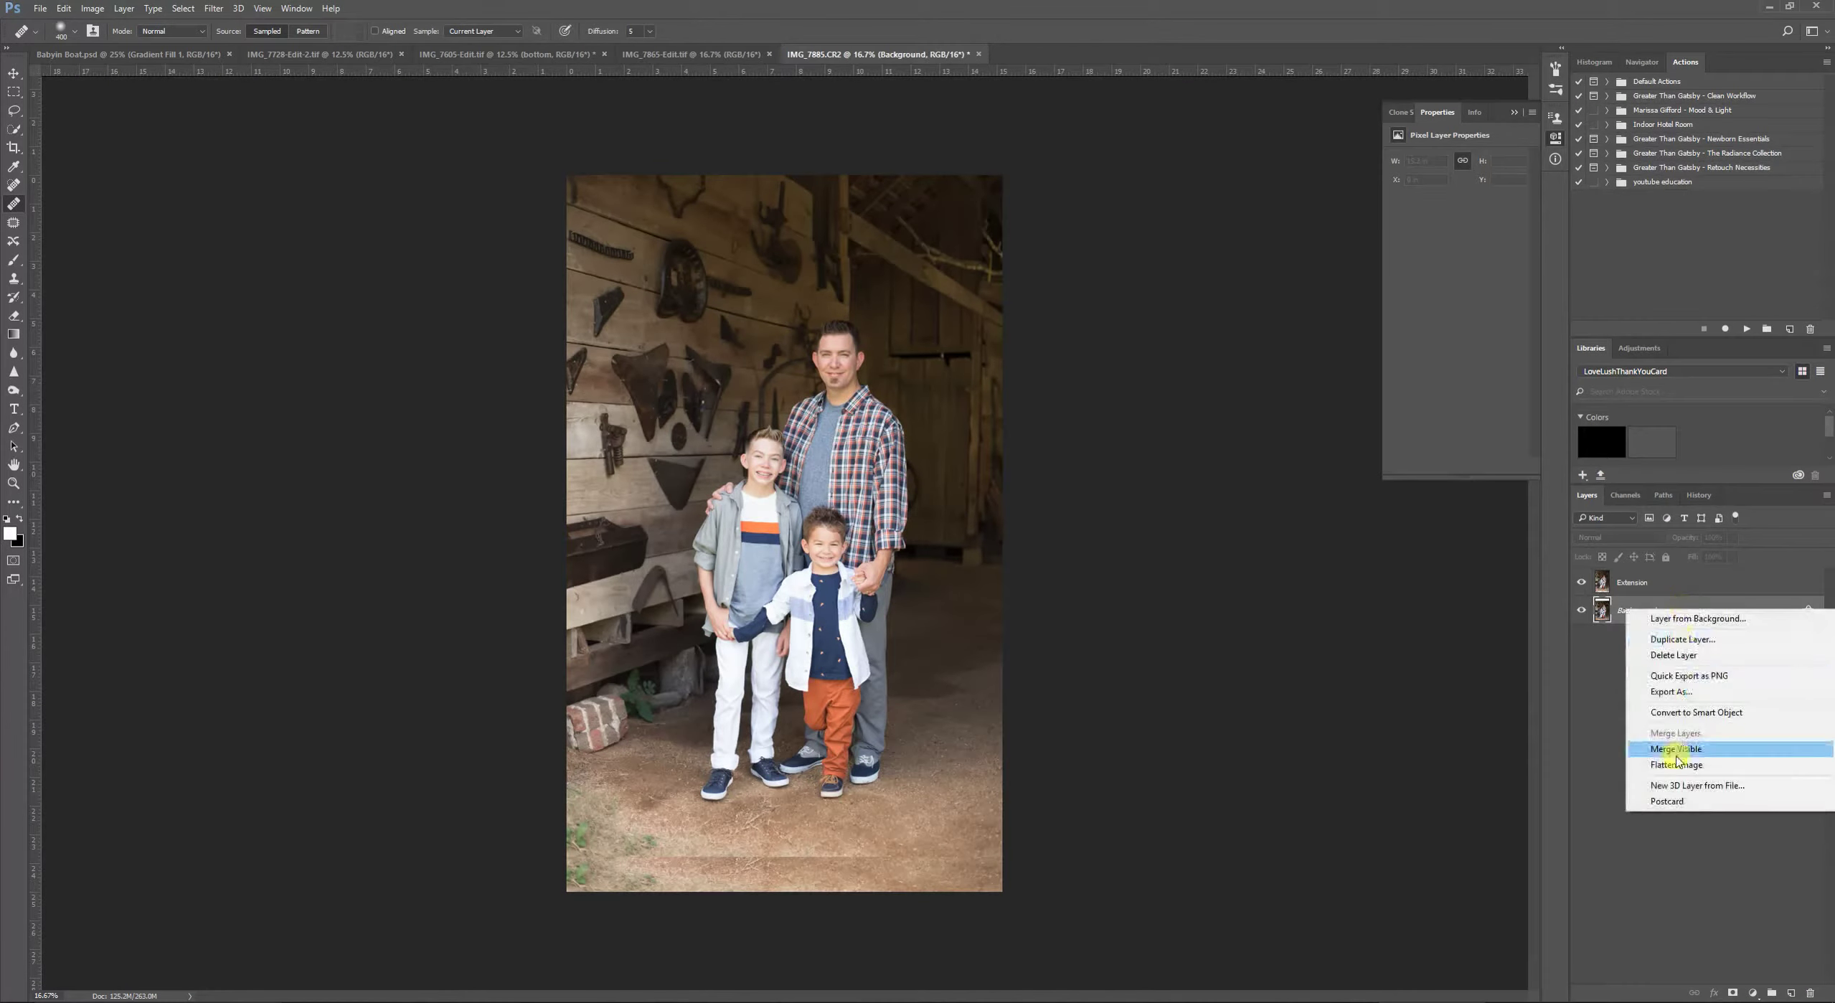
{"action": "left_click", "coordinate": [1672, 765]}
{"action": "right_click", "coordinate": [1702, 595]}
{"action": "left_click", "coordinate": [1697, 621]}
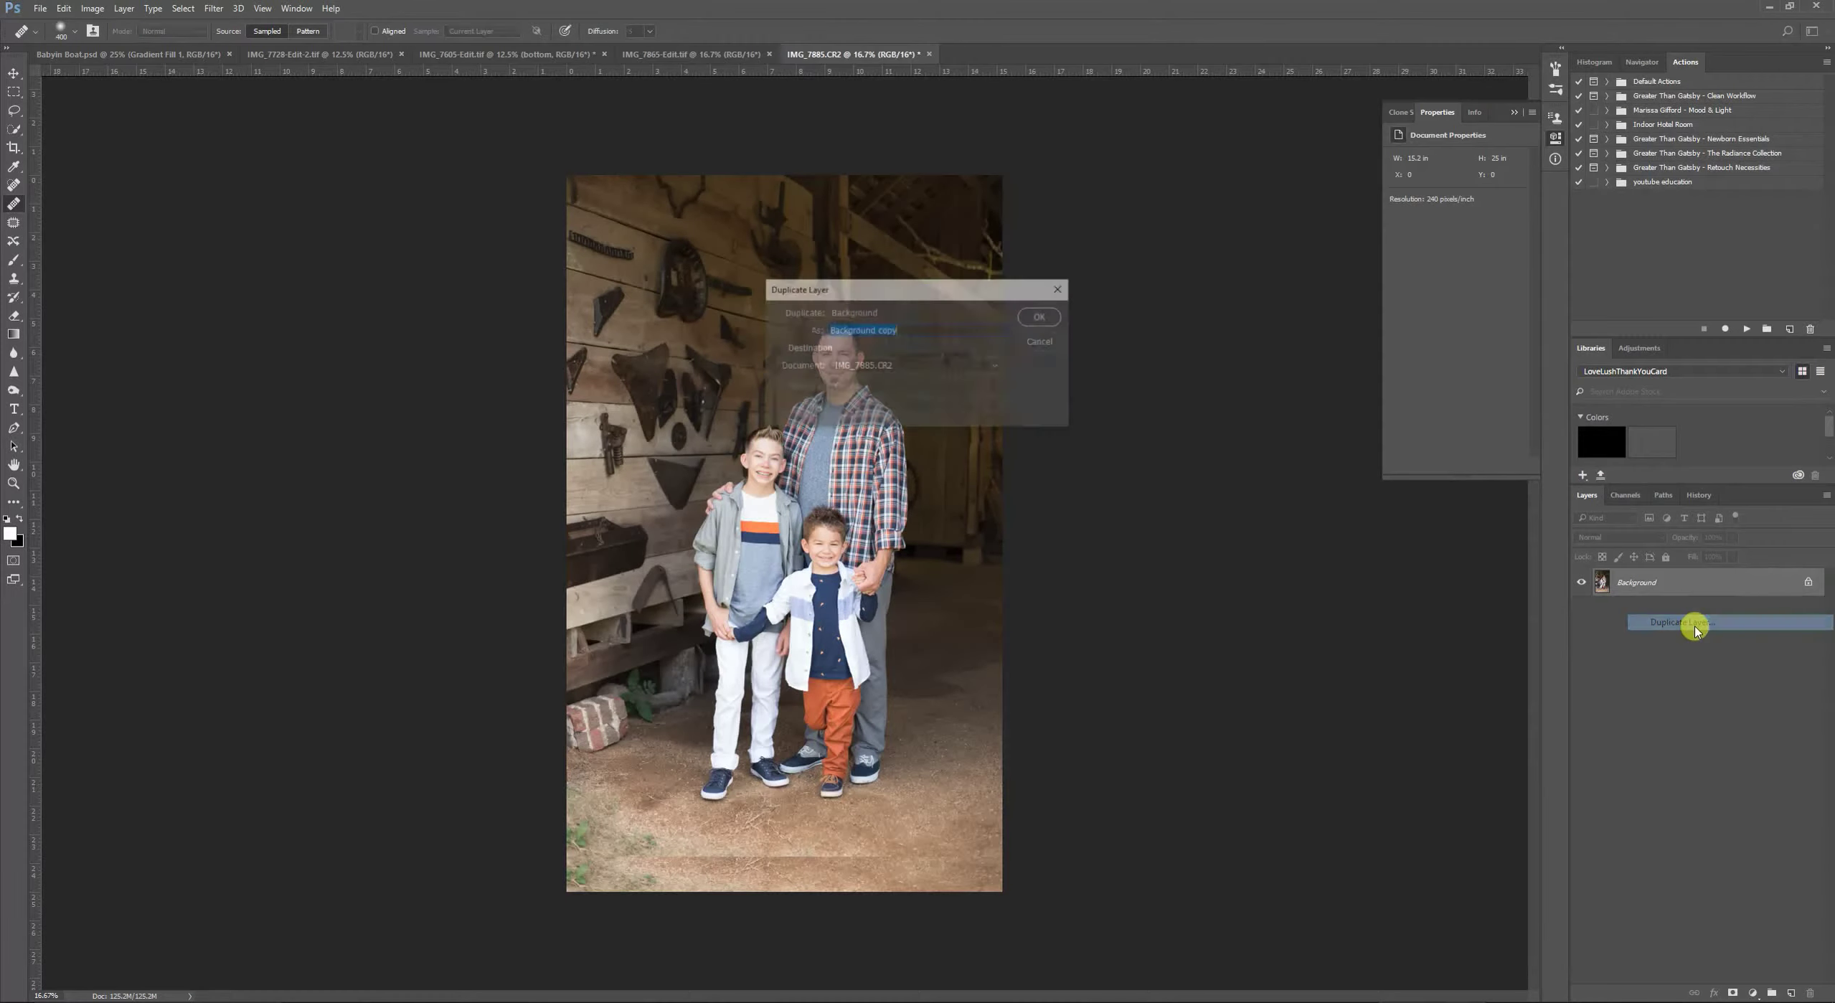
{"action": "key", "text": "Return"}
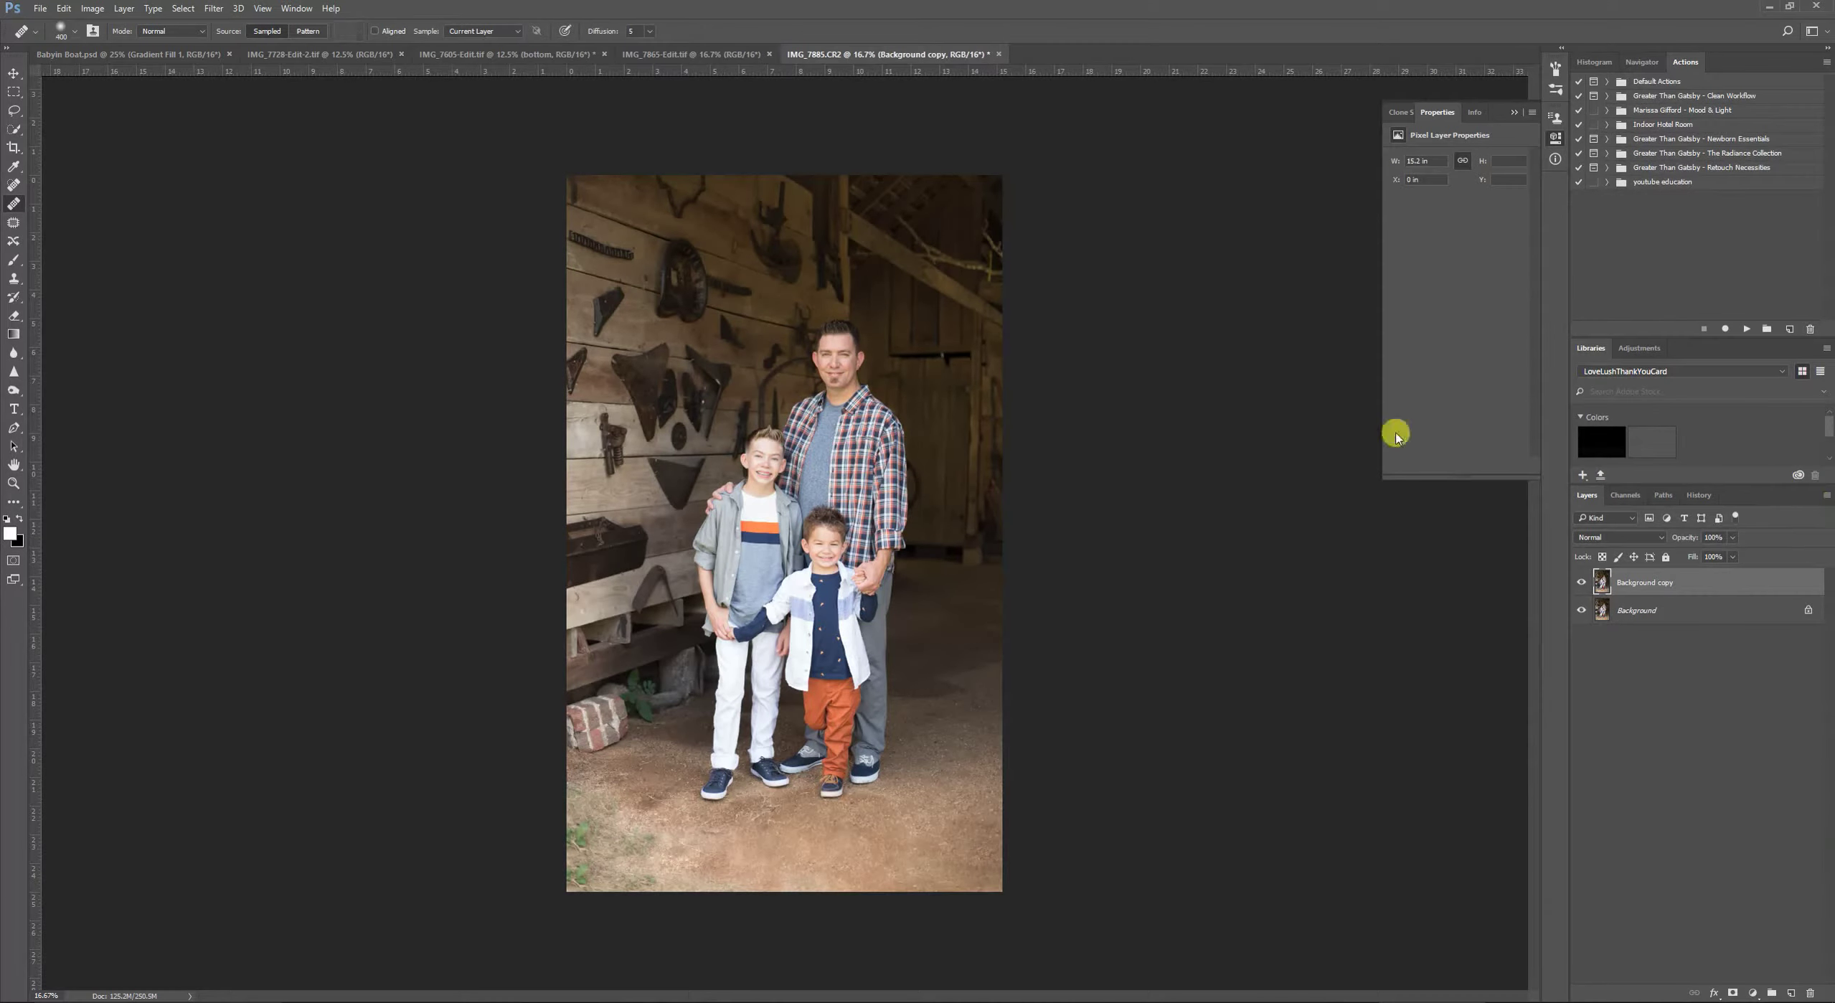
Widen the canvas to 20 inches in the Canvas Size dialog.
{"action": "left_click", "coordinate": [91, 9]}
{"action": "left_click", "coordinate": [139, 129]}
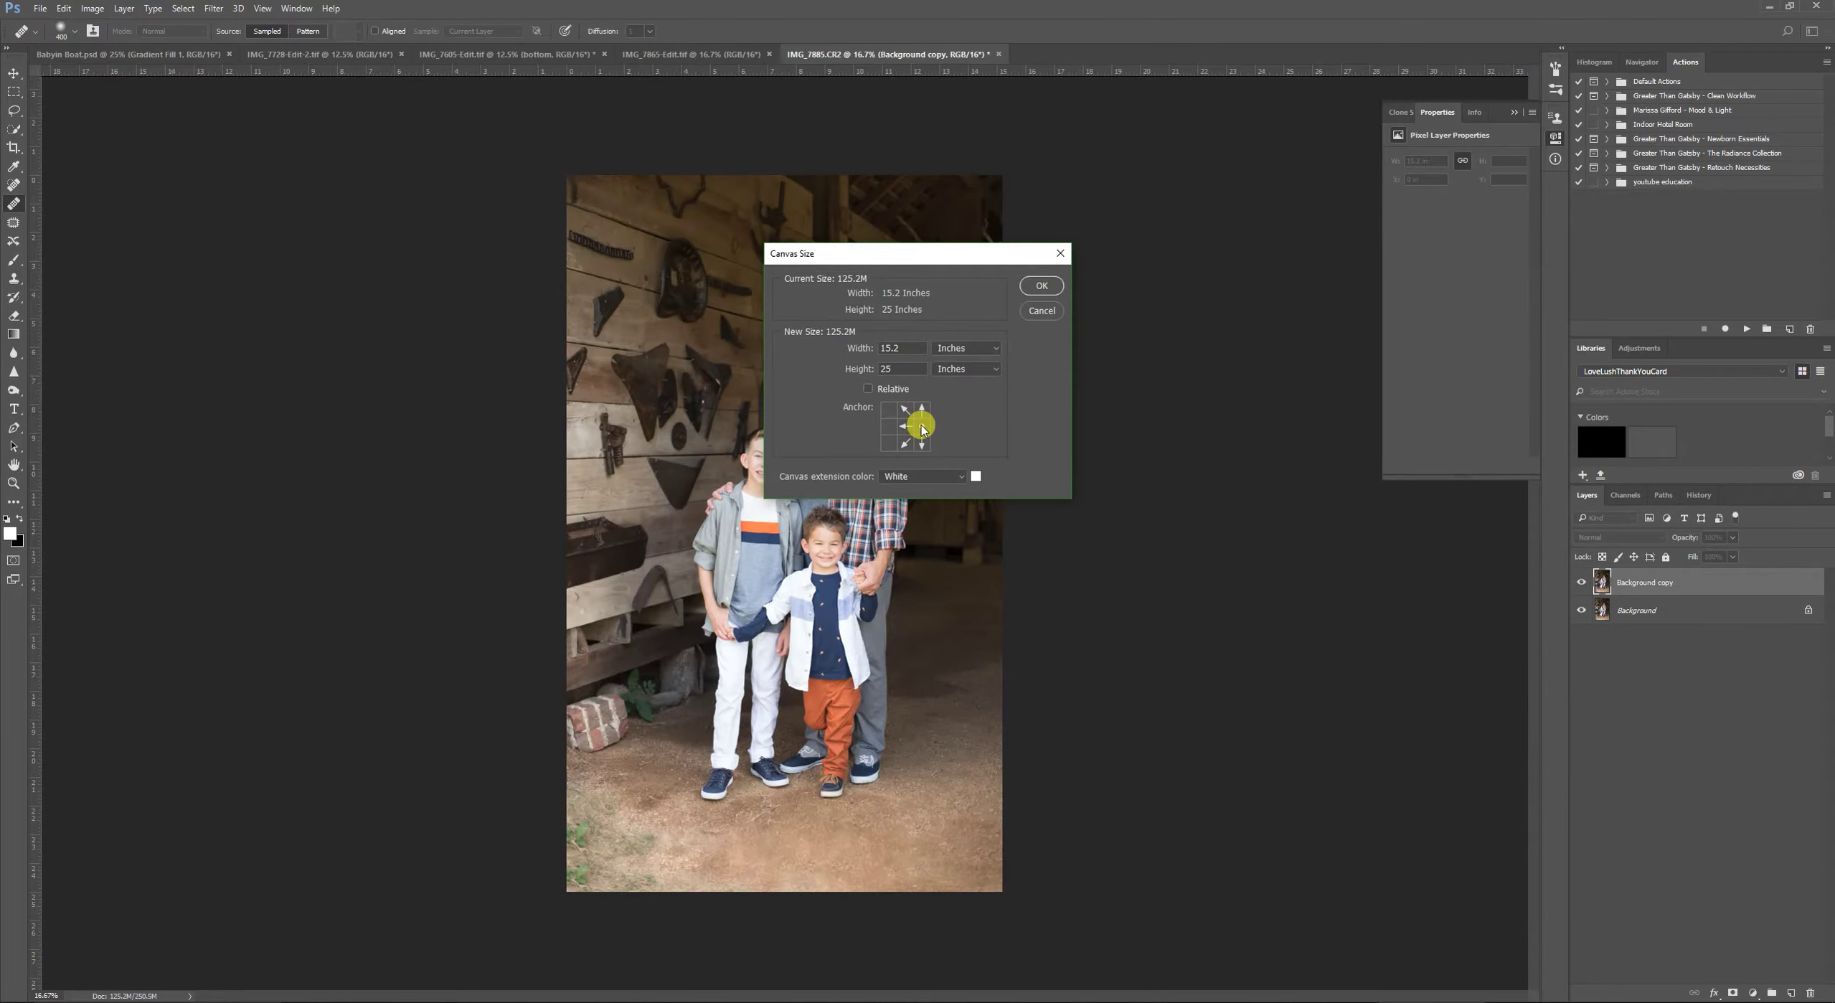
{"action": "double_click", "coordinate": [893, 348]}
{"action": "type", "text": "20"}
{"action": "key", "text": "Return"}
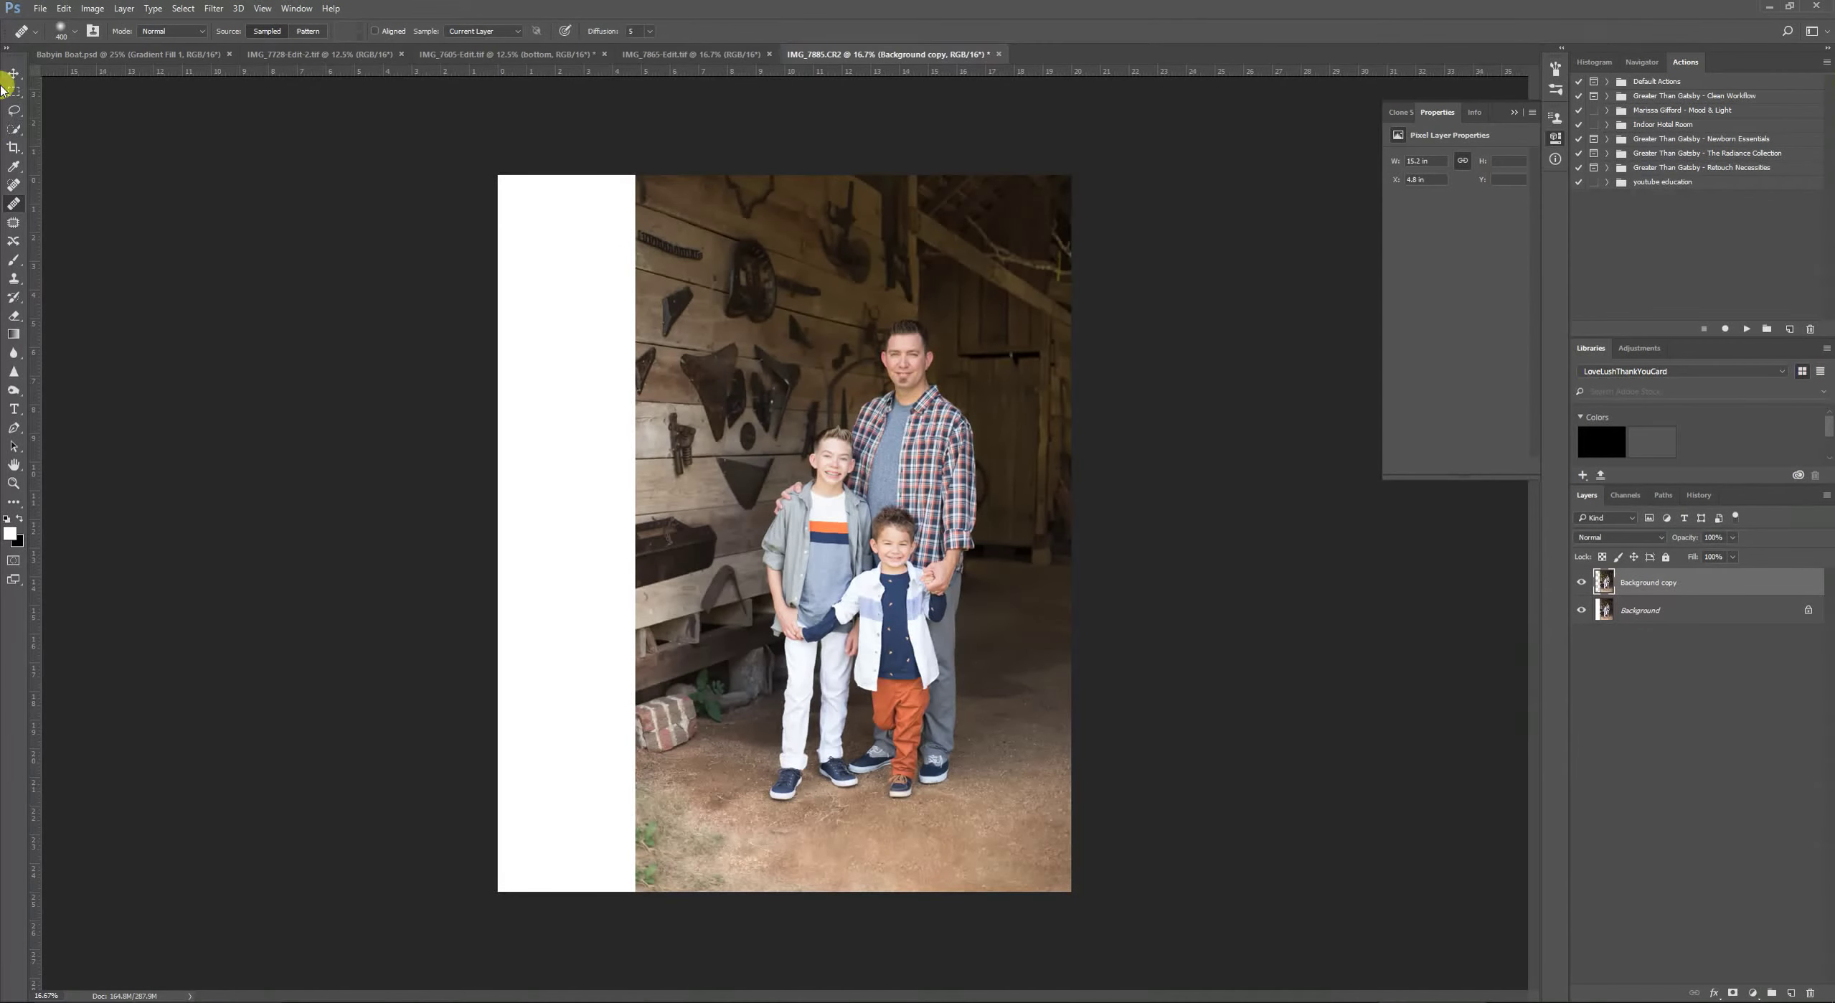
Shift the Background copy left so it partly covers the new white space.
{"action": "left_click", "coordinate": [14, 74]}
{"action": "left_click_drag", "start_coordinate": [889, 543], "coordinate": [826, 543]}
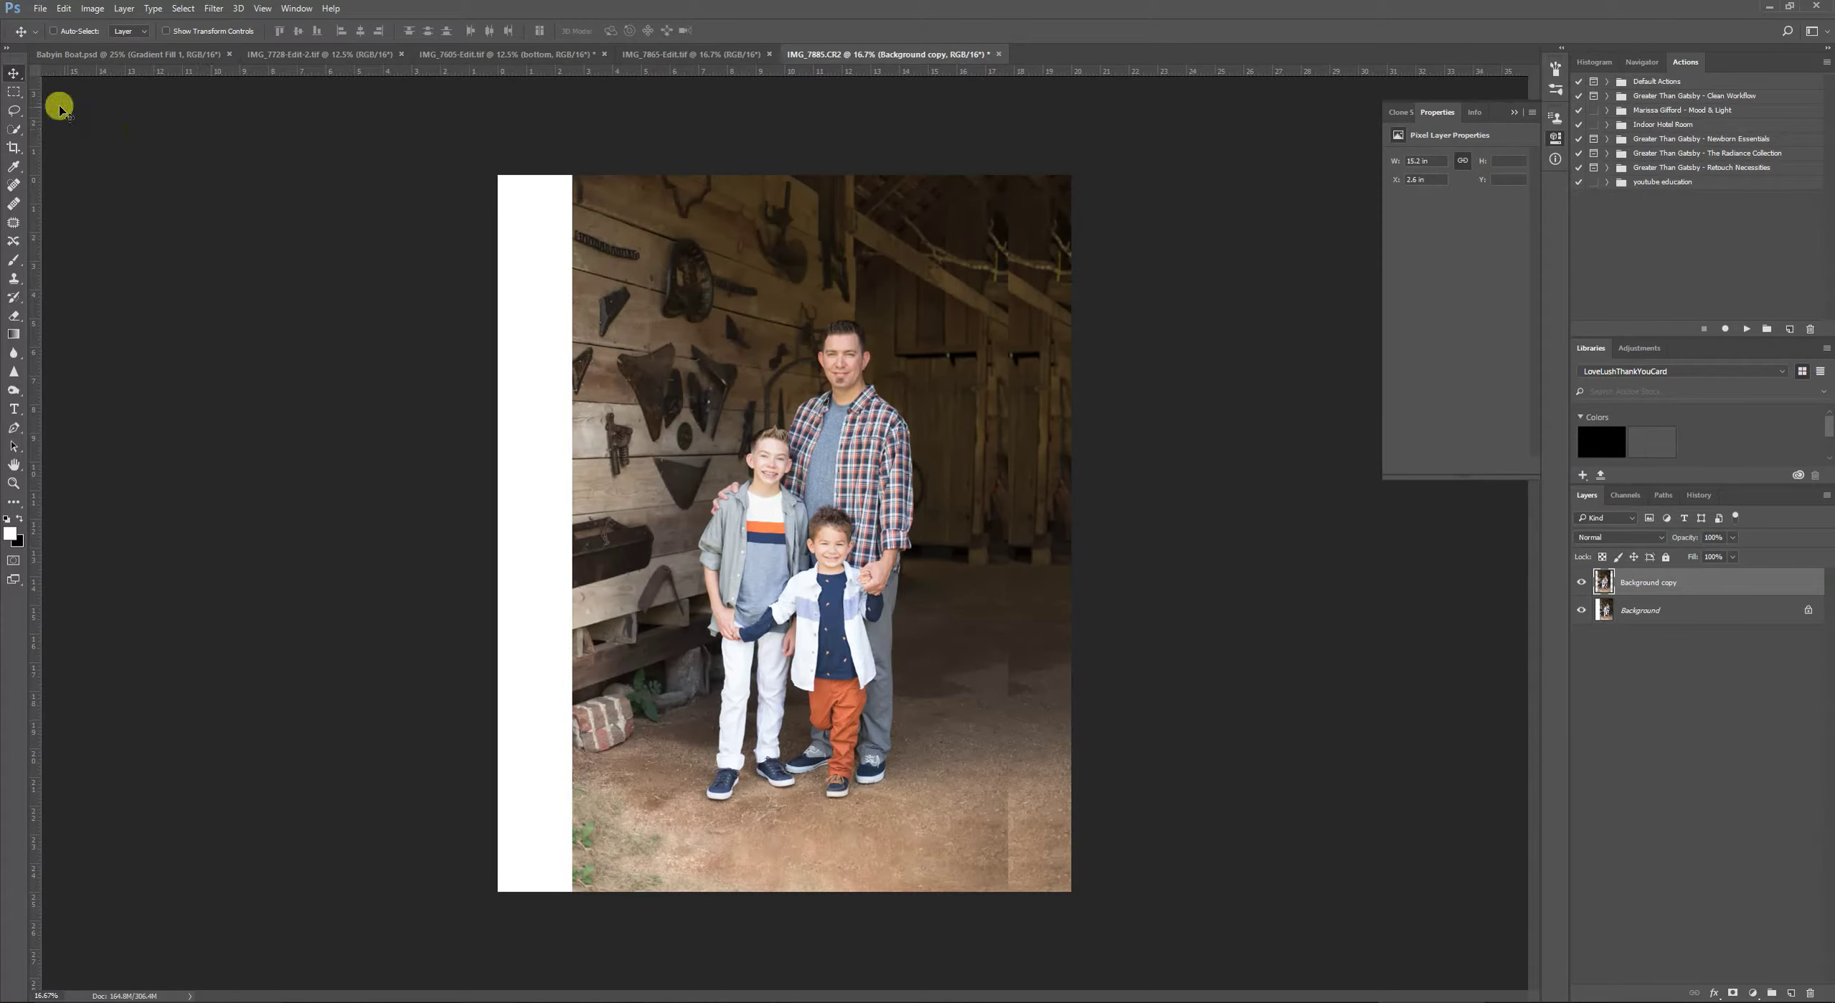
{"action": "left_click", "coordinate": [14, 92]}
Stretch the left barn-wall strip further left to narrow the white band, then select the right background.
{"action": "left_click_drag", "start_coordinate": [683, 128], "coordinate": [495, 991]}
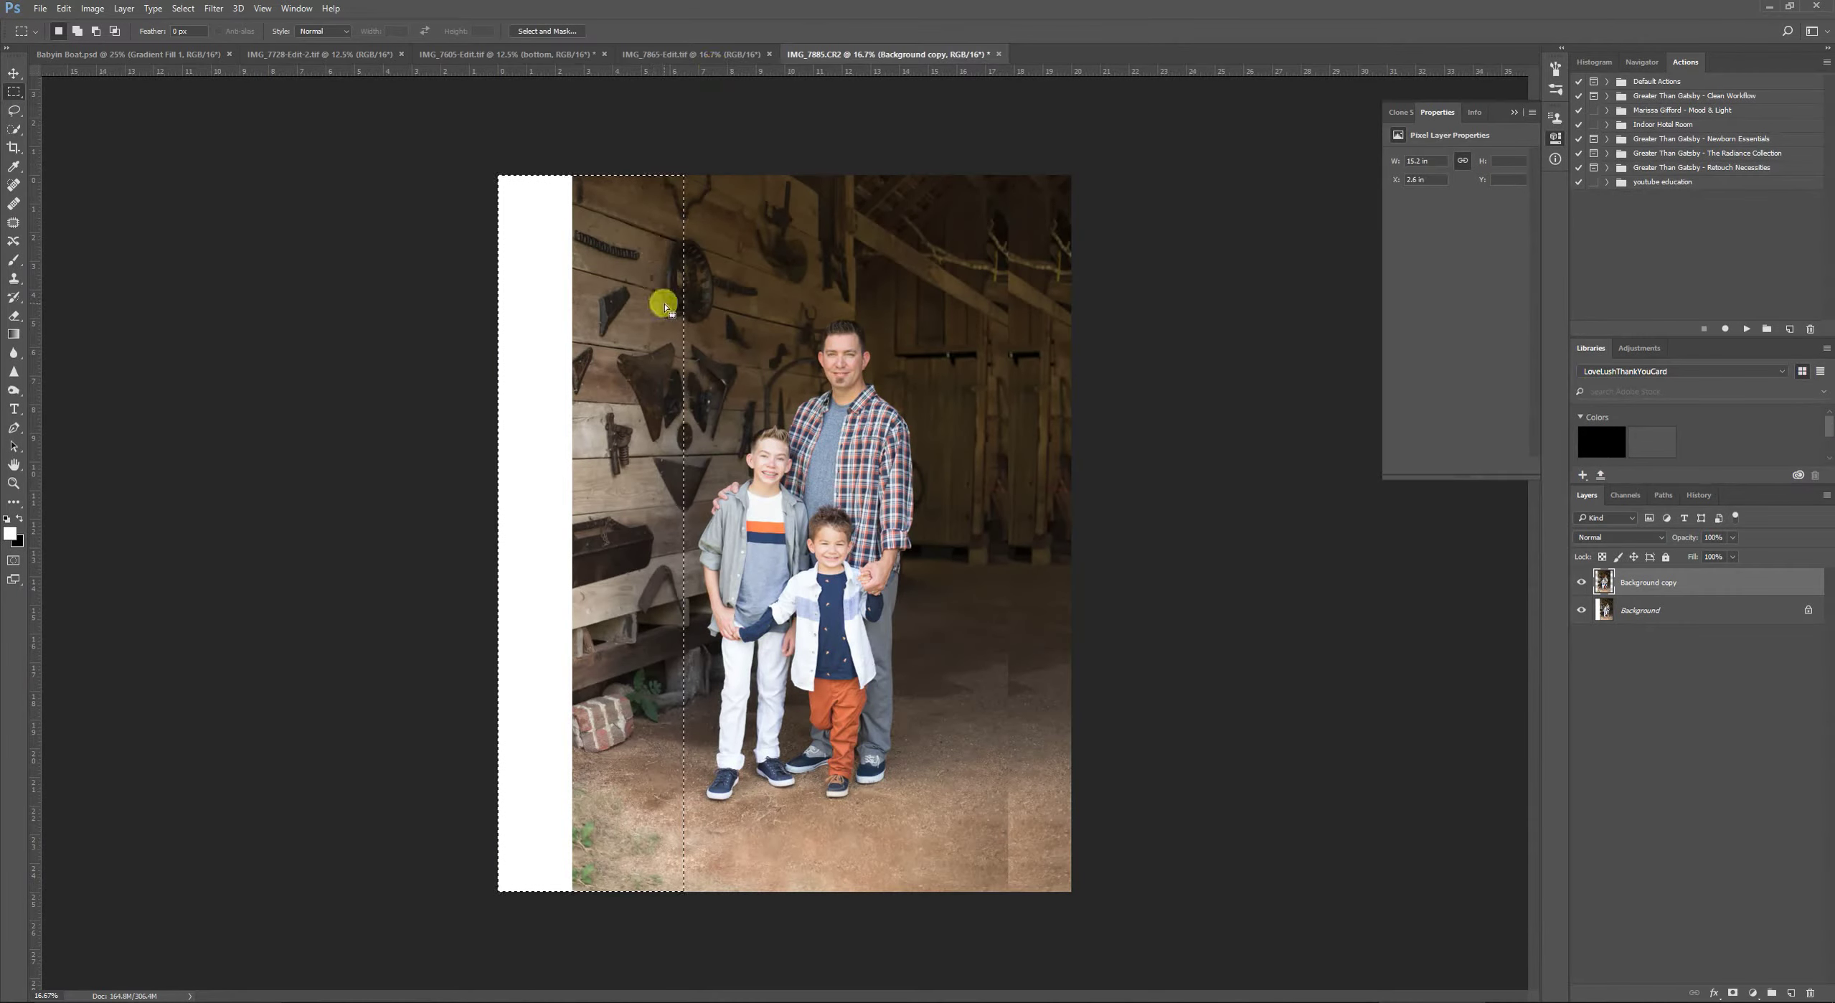
{"action": "left_click_drag", "start_coordinate": [659, 299], "coordinate": [687, 310]}
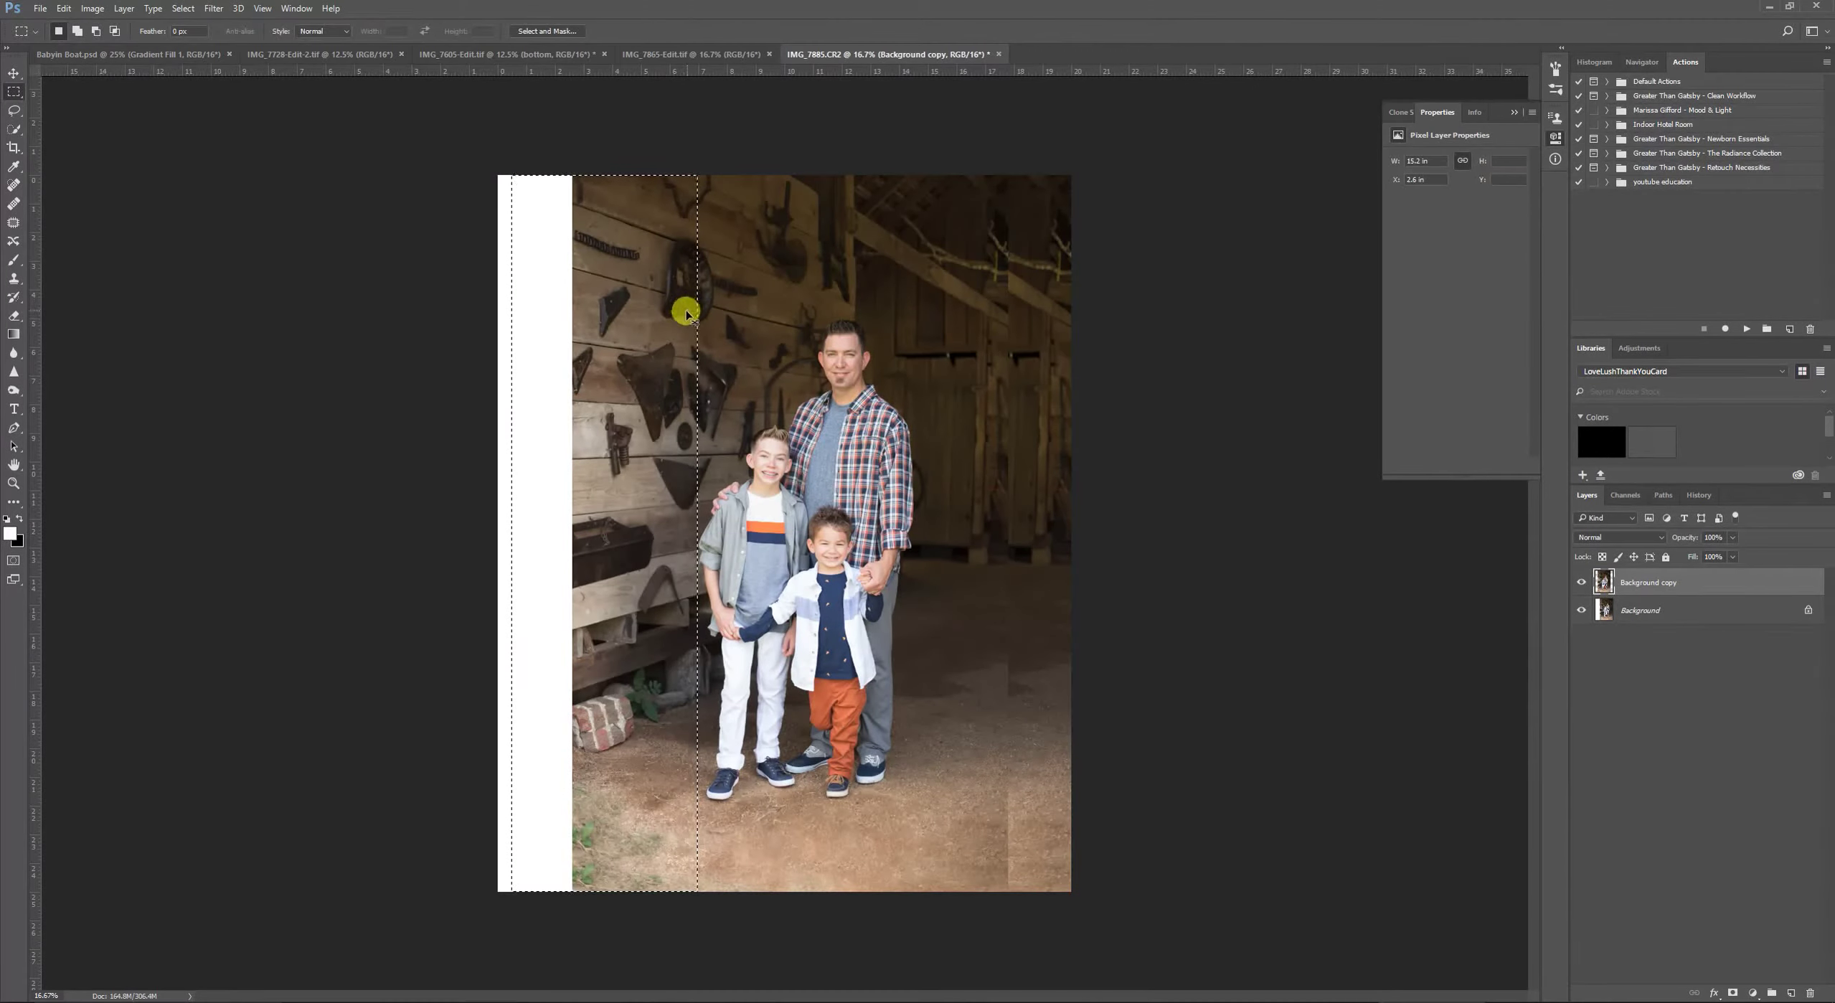
{"action": "key", "text": "ctrl+t"}
{"action": "left_click_drag", "start_coordinate": [507, 535], "coordinate": [467, 531]}
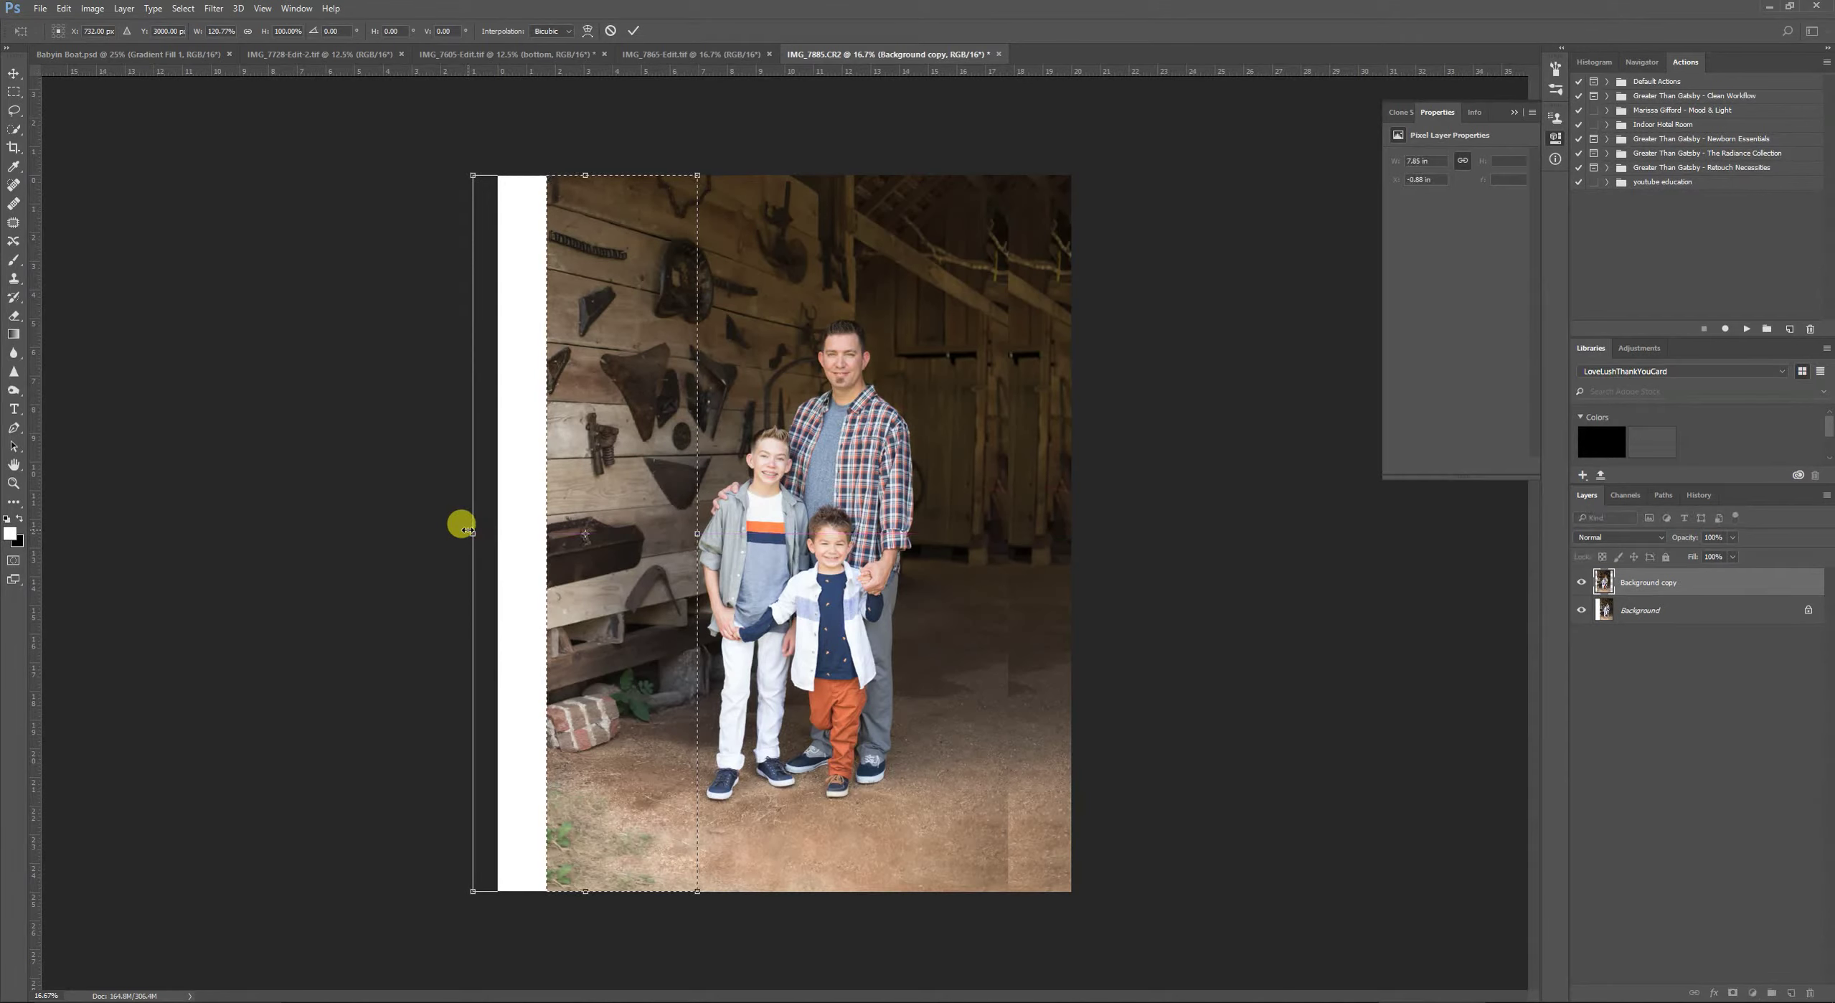
{"action": "key", "text": "Return"}
{"action": "key", "text": "ctrl+d"}
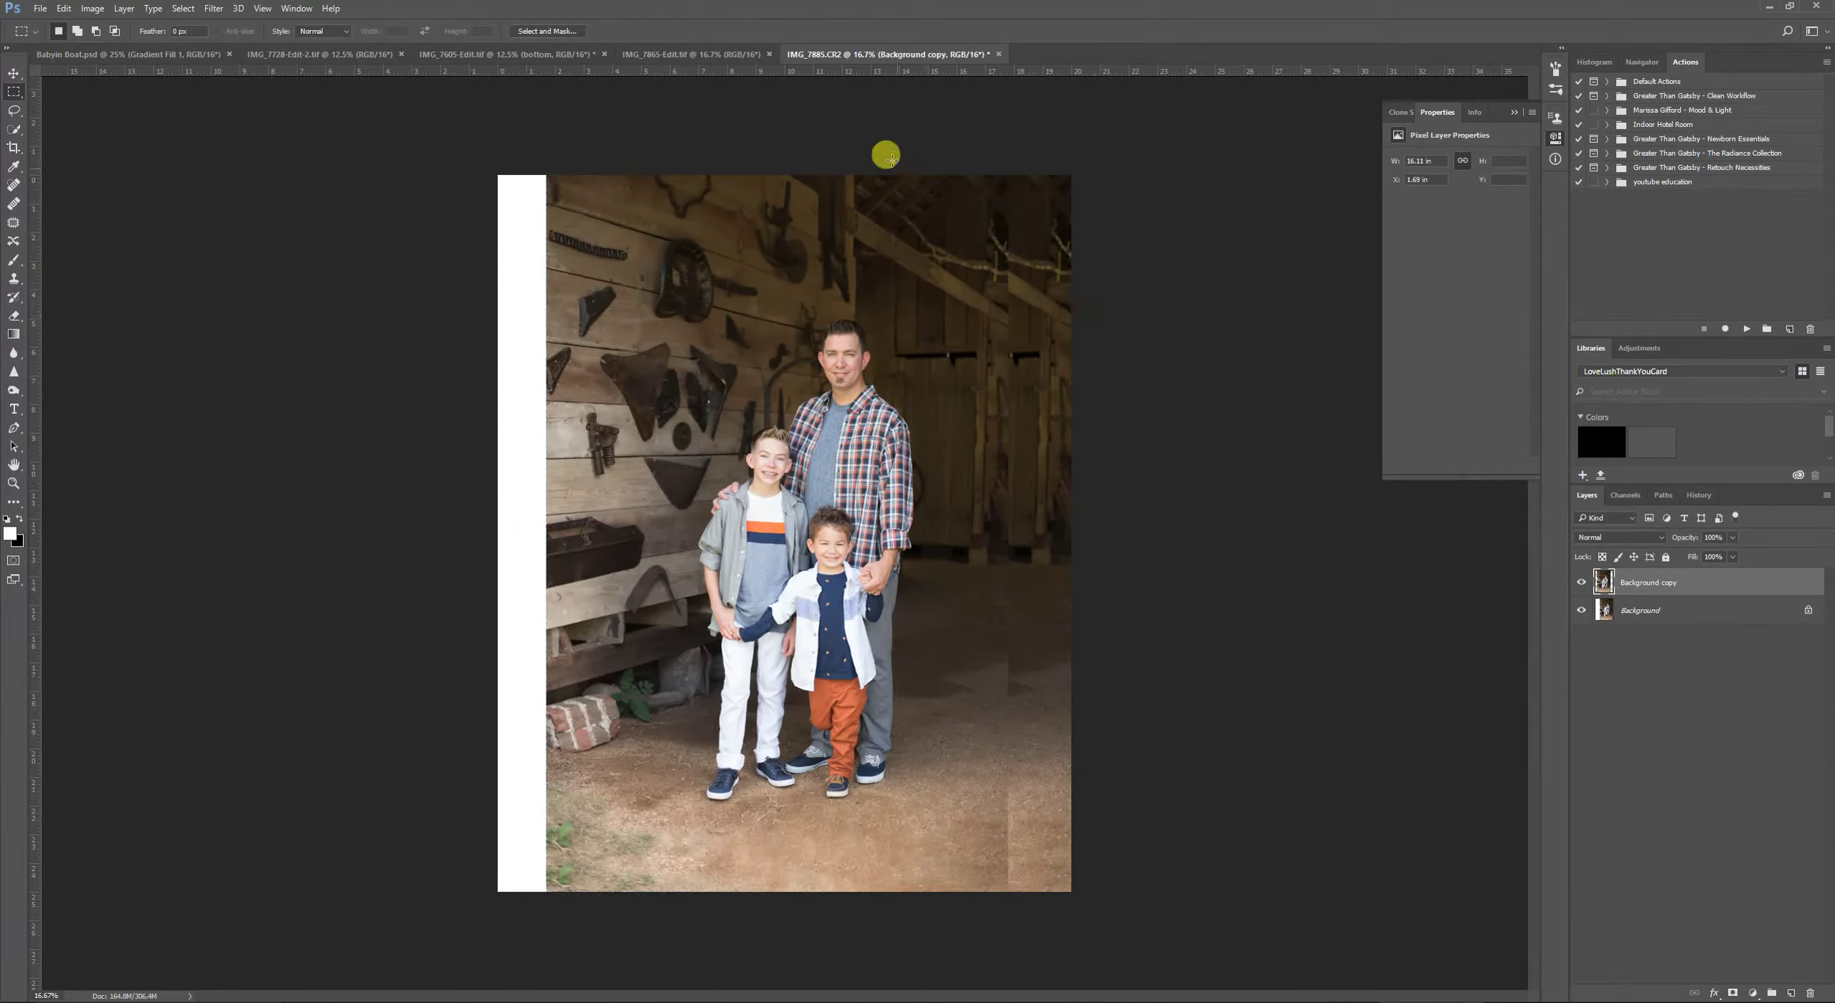
{"action": "mouse_move", "coordinate": [889, 130]}
{"action": "left_mouse_down"}
{"action": "mouse_move", "coordinate": [1324, 997]}
{"action": "mouse_move", "coordinate": [1193, 847]}
{"action": "left_mouse_up"}
{"action": "left_click_drag", "start_coordinate": [973, 629], "coordinate": [1001, 627]}
Stretch the selected right barn strip out past the canvas's right edge and deselect.
{"action": "key", "text": "ctrl+t"}
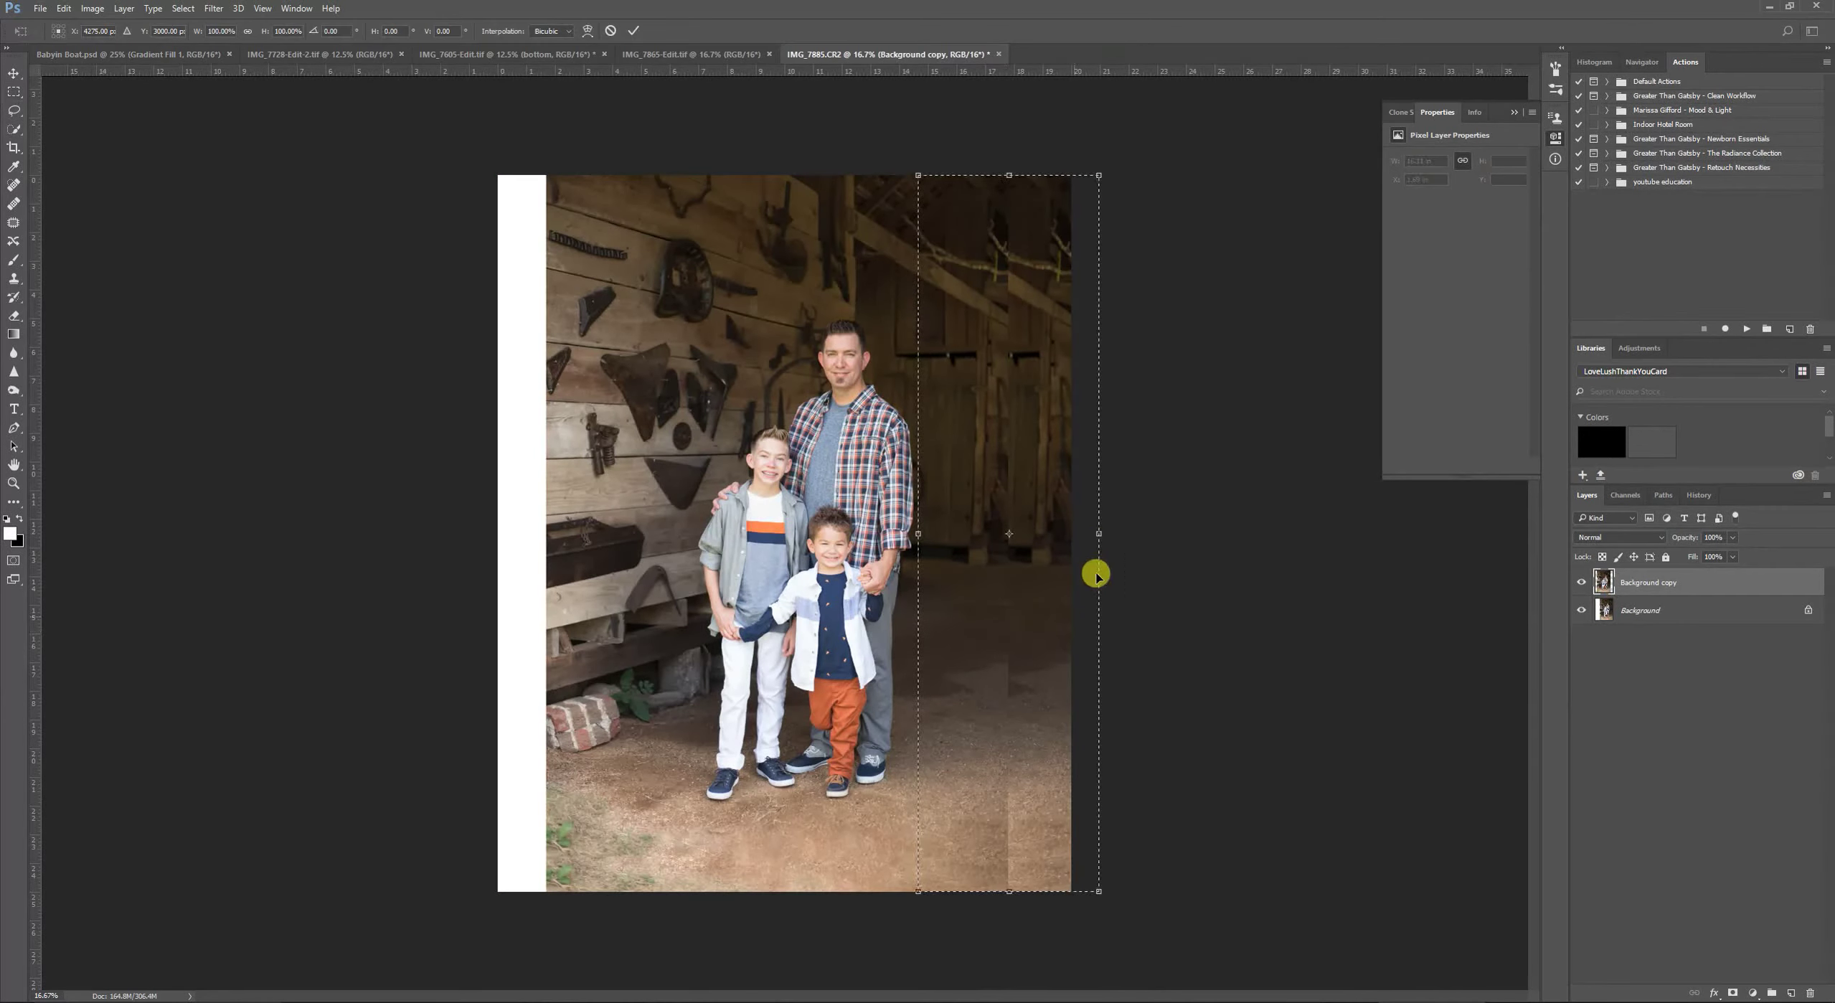
{"action": "left_click_drag", "start_coordinate": [1099, 534], "coordinate": [1198, 577]}
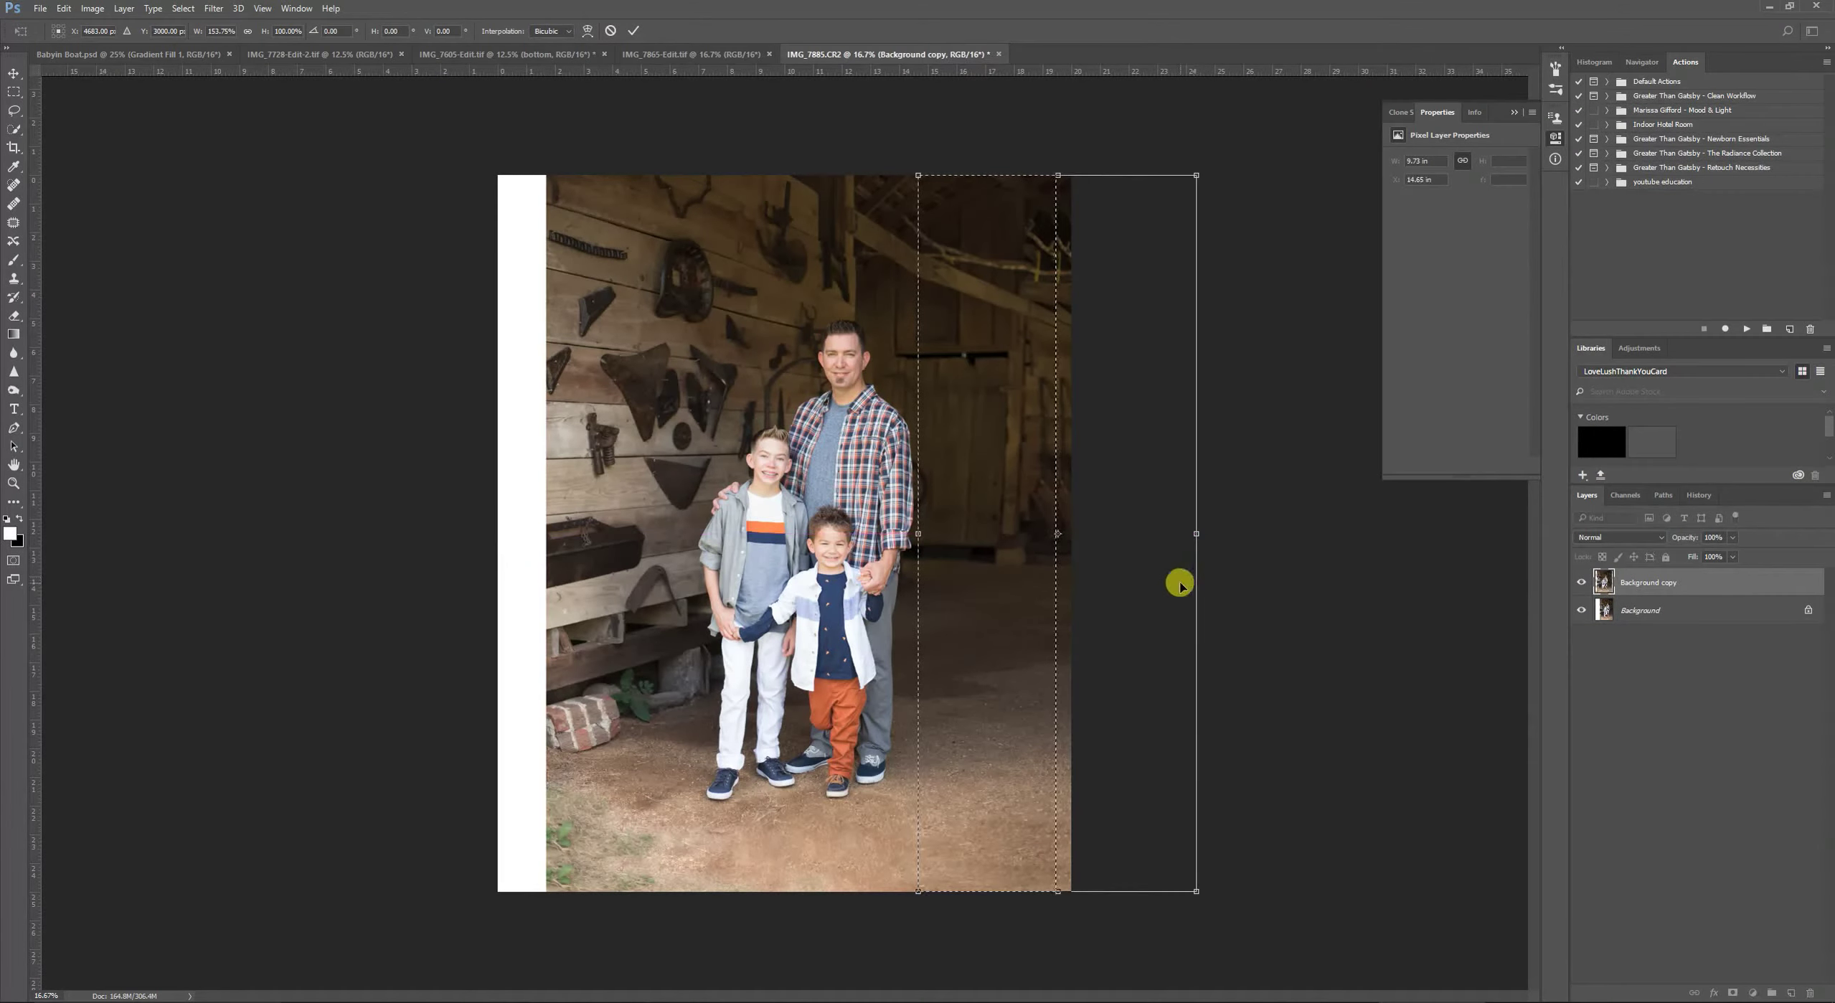
{"action": "key", "text": "Return"}
{"action": "key", "text": "ctrl+d"}
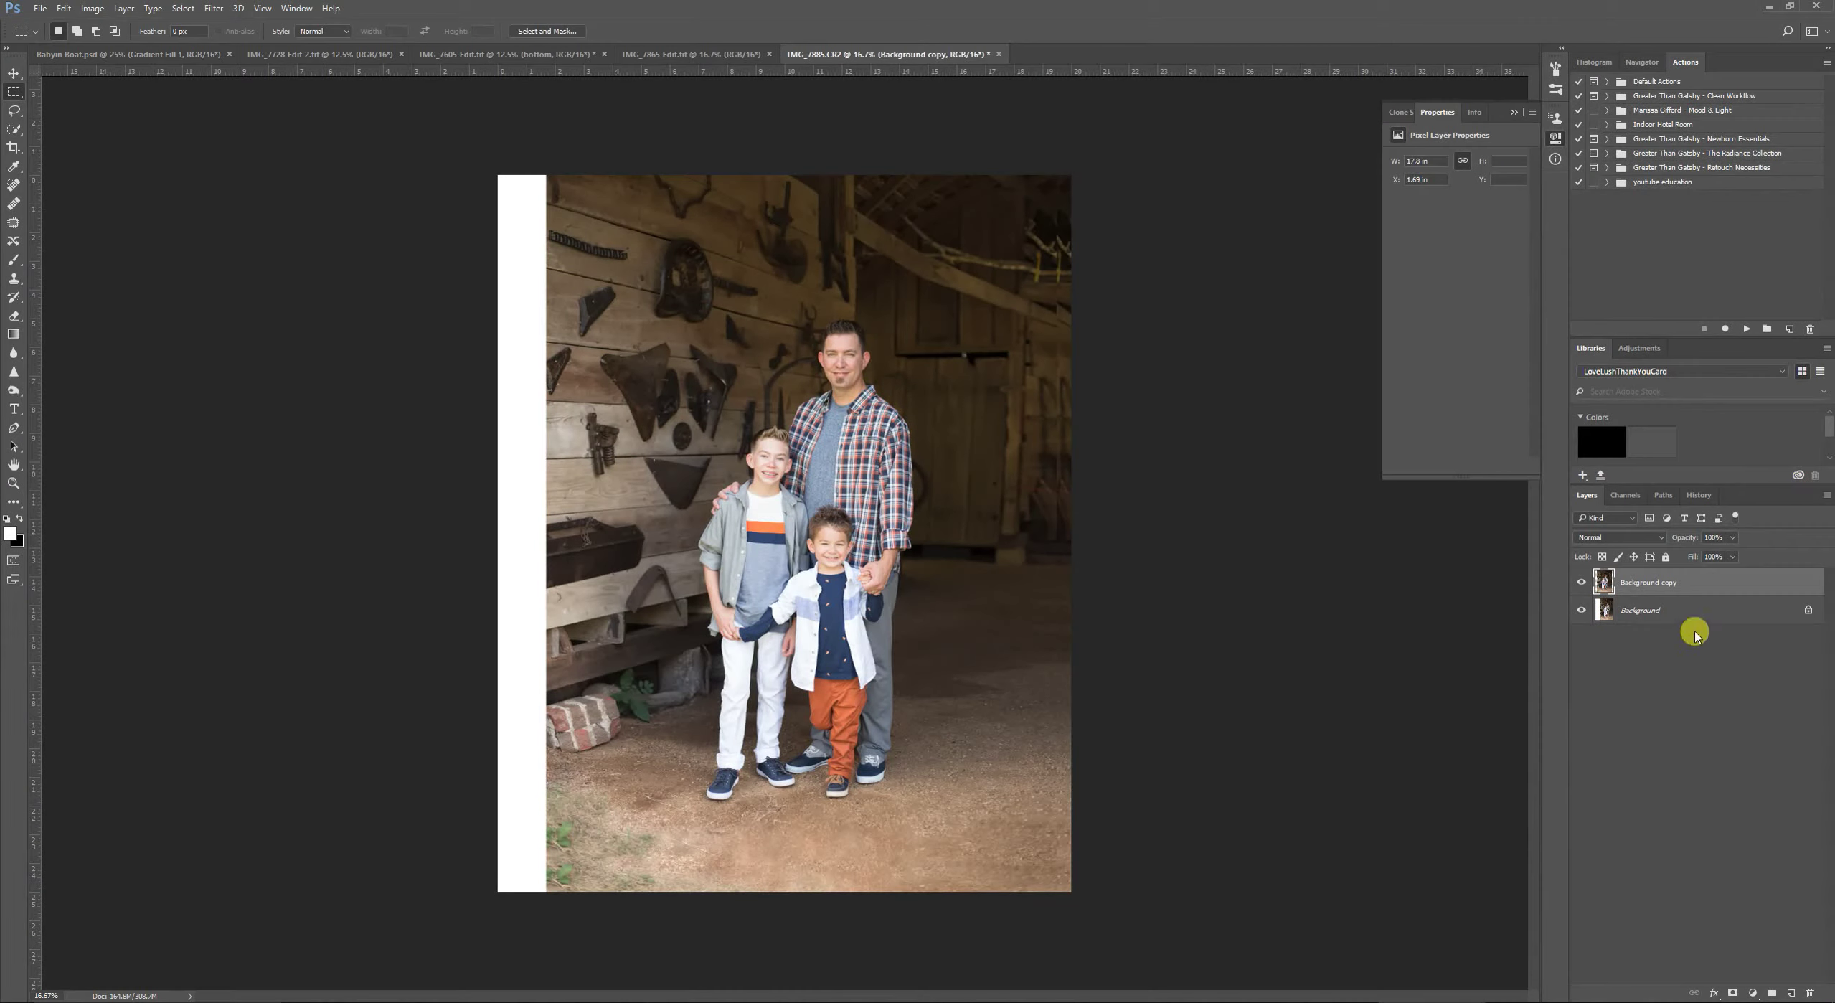
Narrow the canvas width to 18 inches.
{"action": "left_click", "coordinate": [1699, 495]}
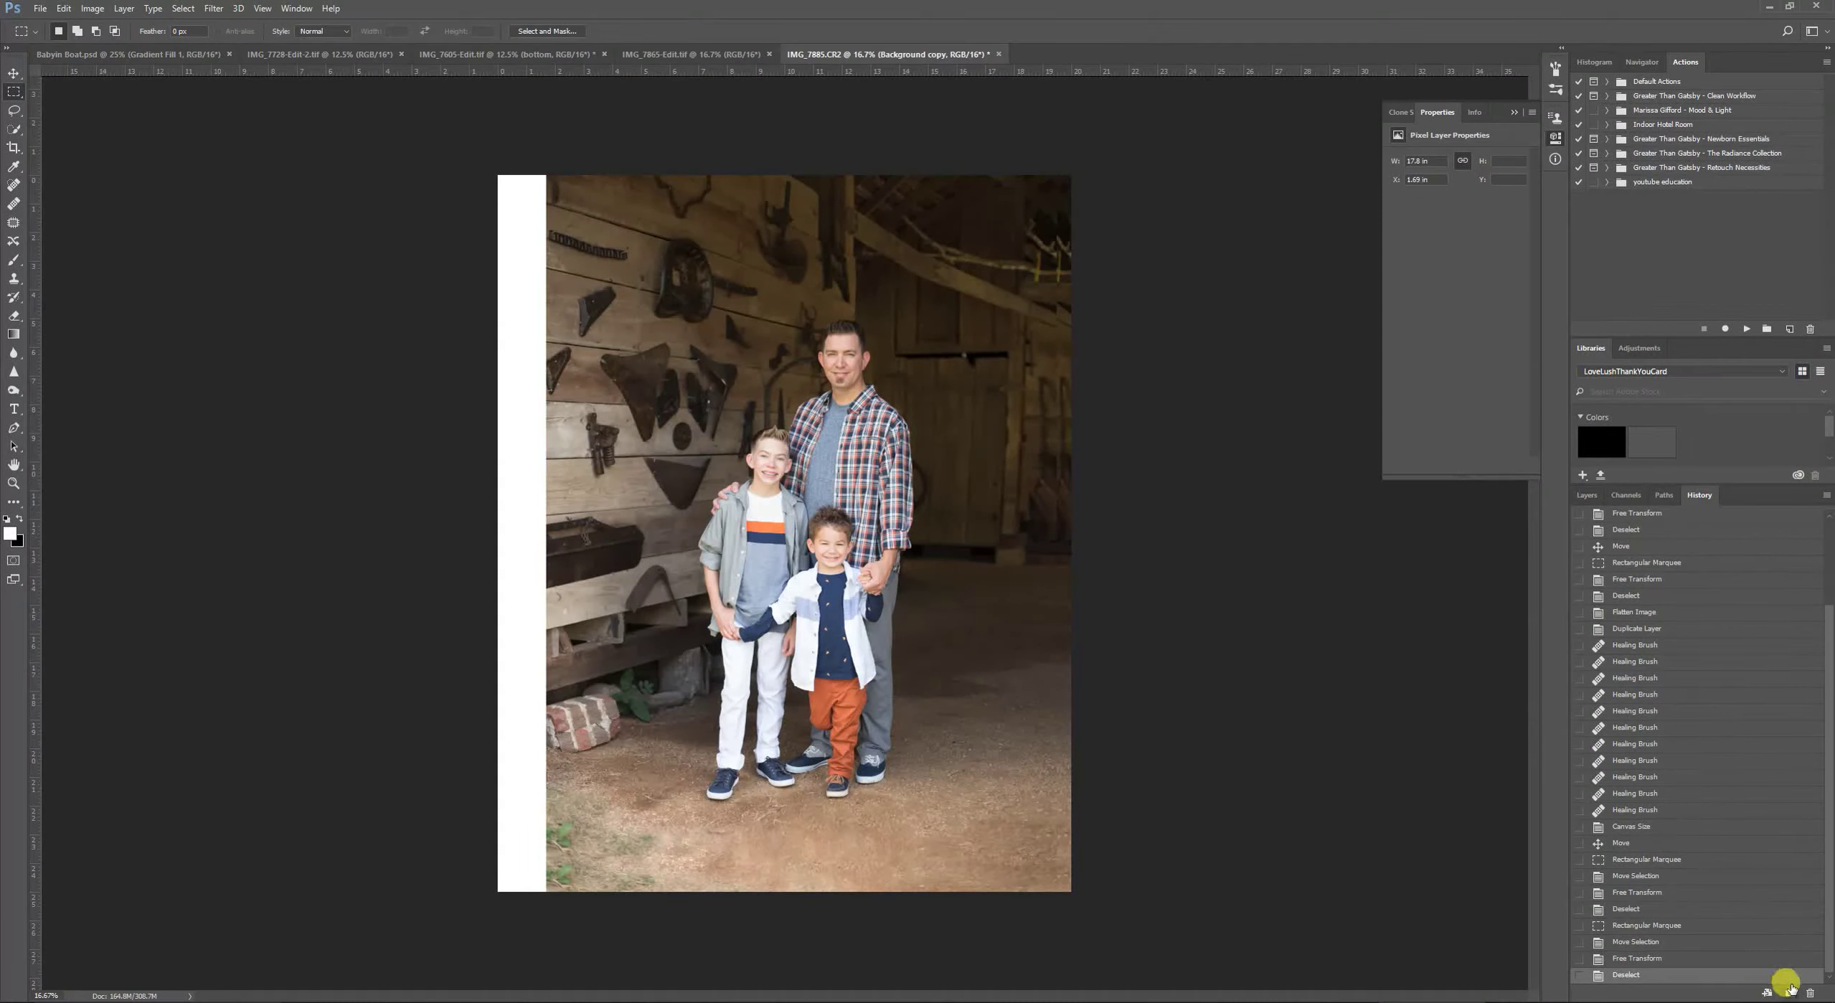
{"action": "left_click", "coordinate": [1593, 498]}
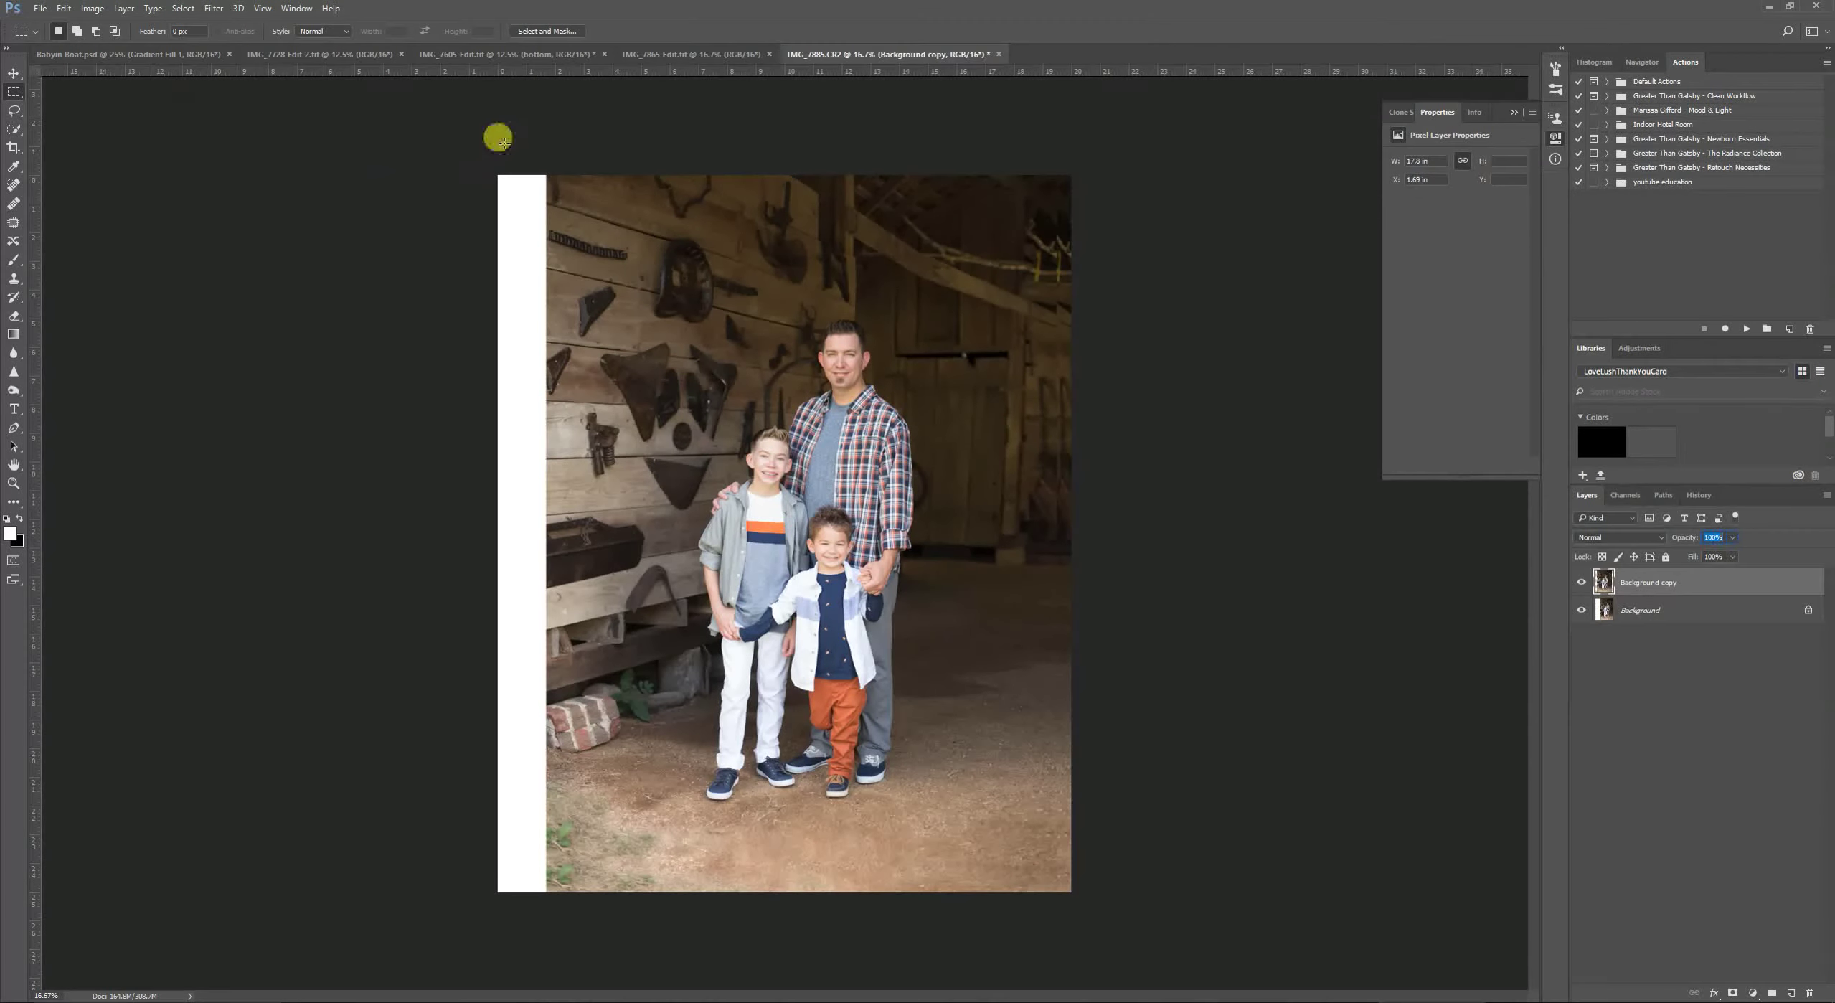
{"action": "left_click", "coordinate": [96, 9]}
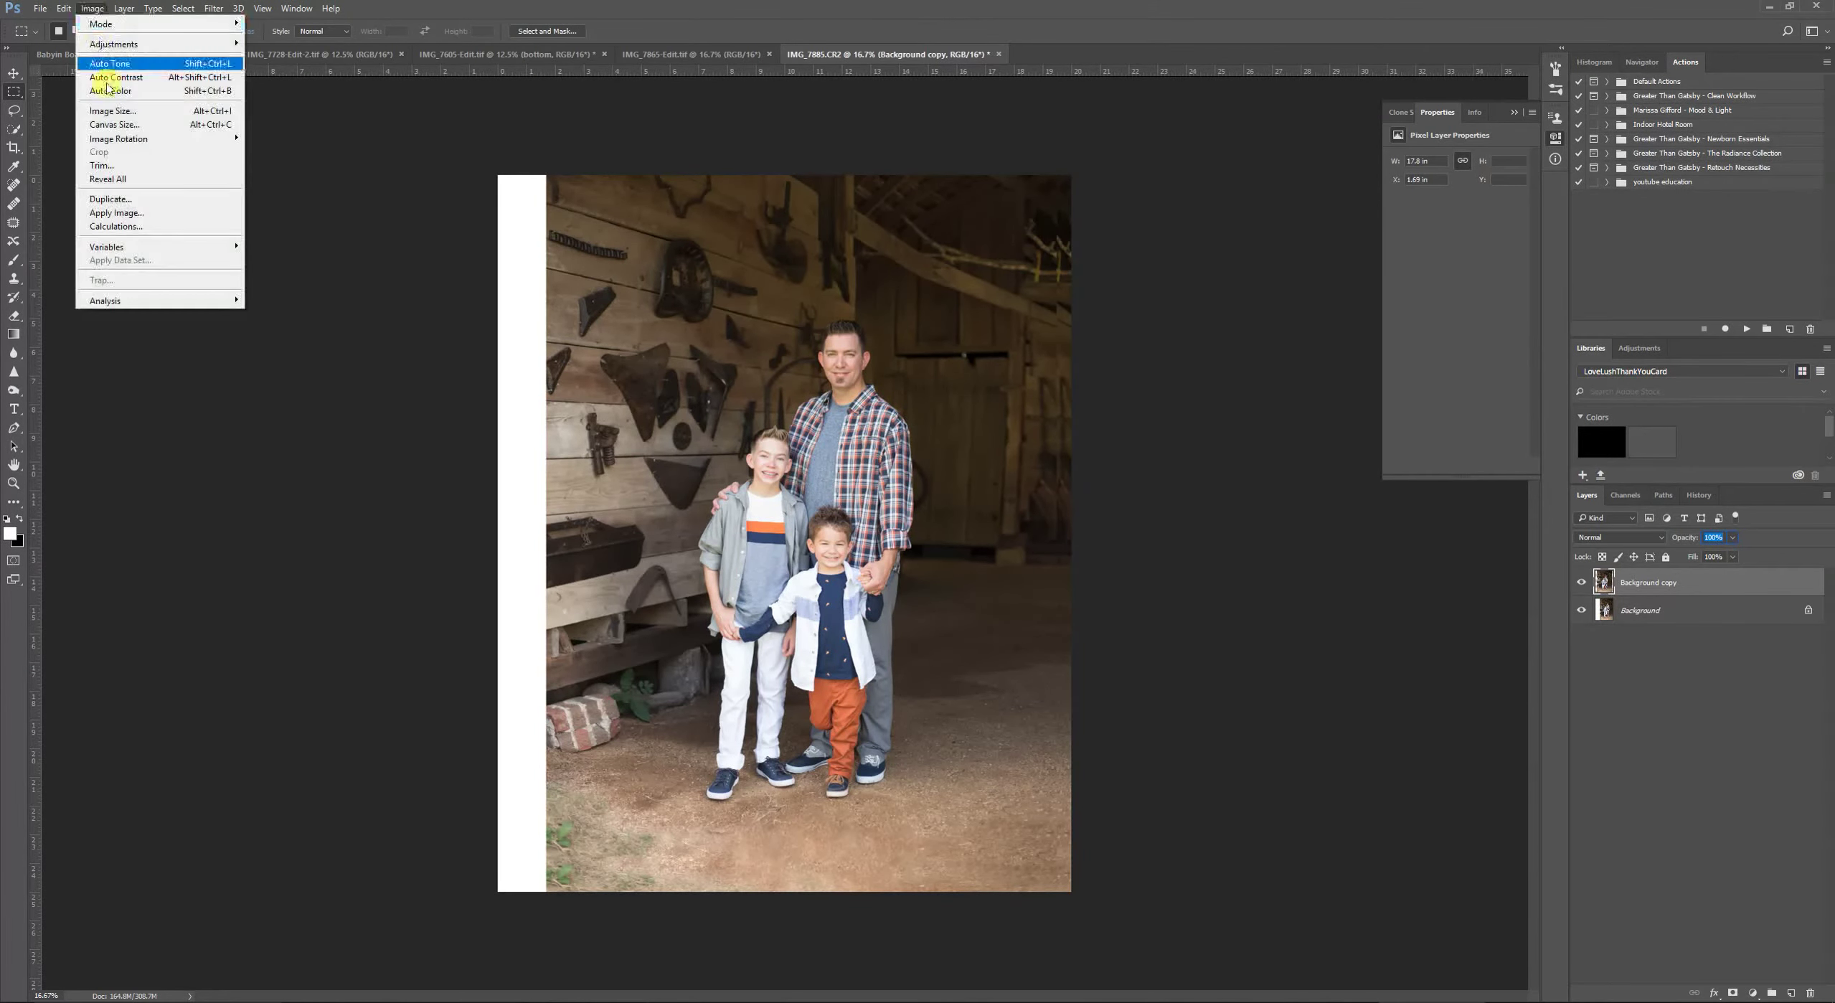
{"action": "left_click", "coordinate": [107, 124]}
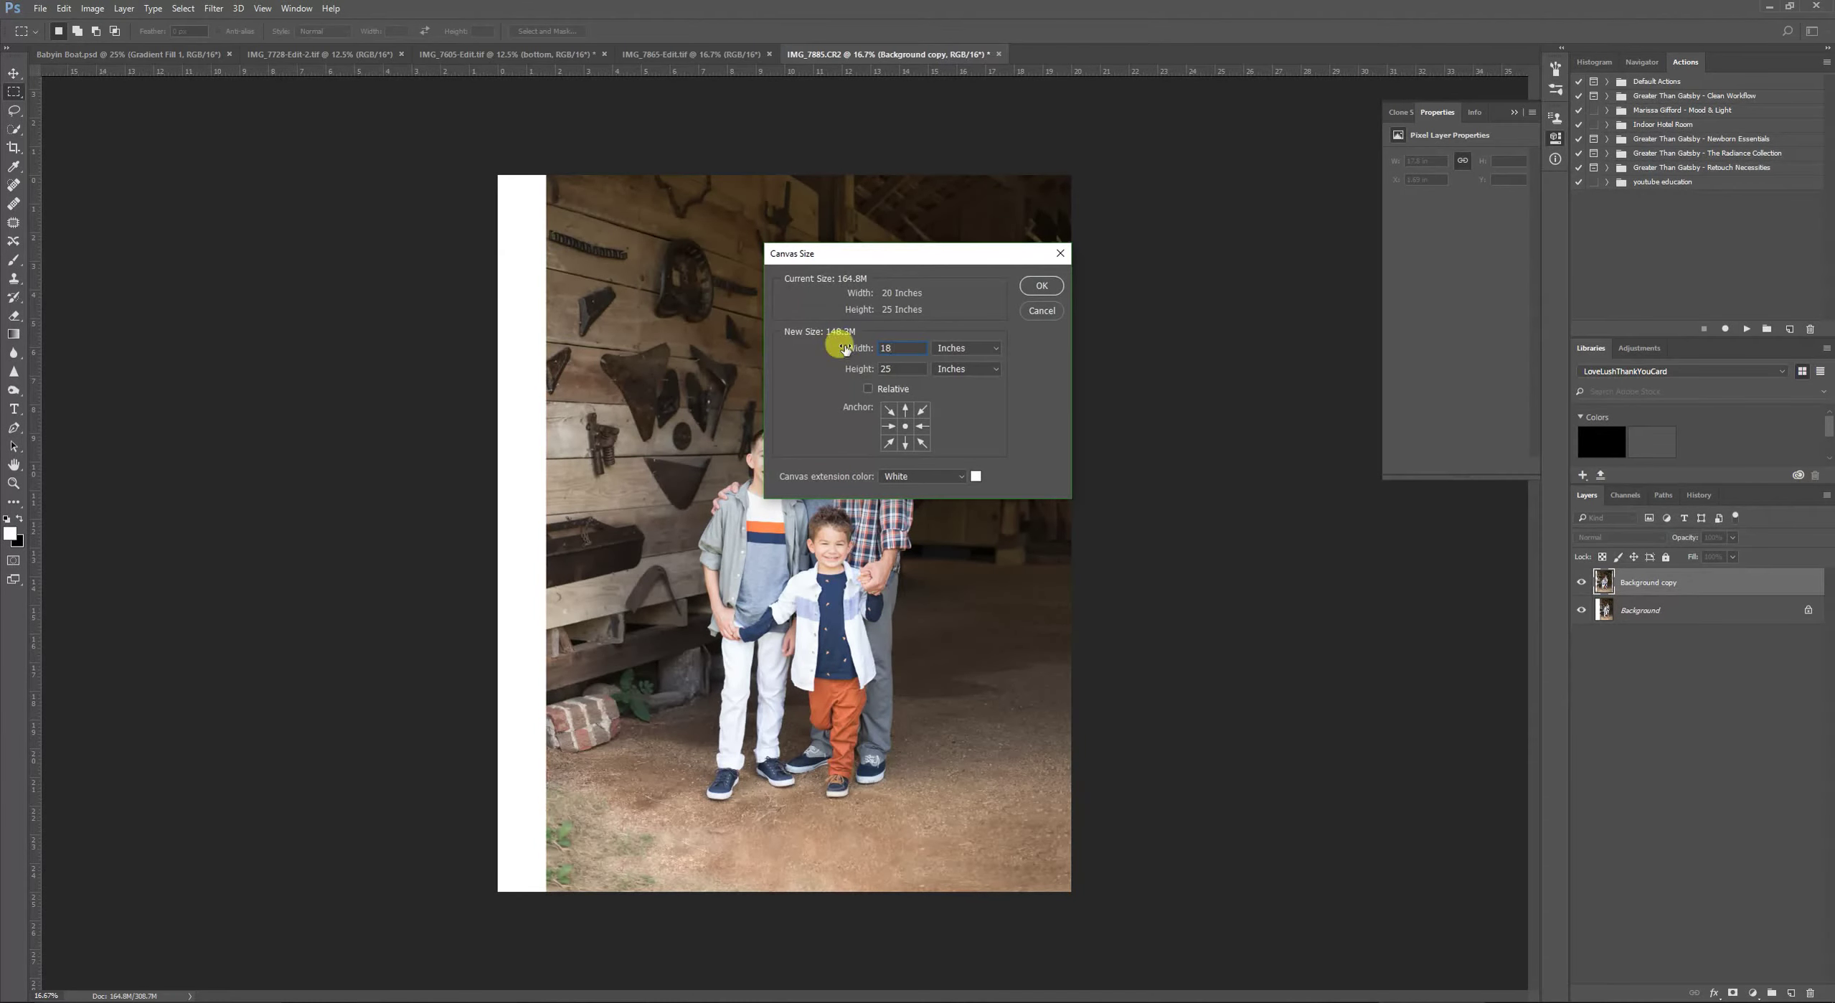
{"action": "key", "text": "Return"}
{"action": "key", "text": "Return"}
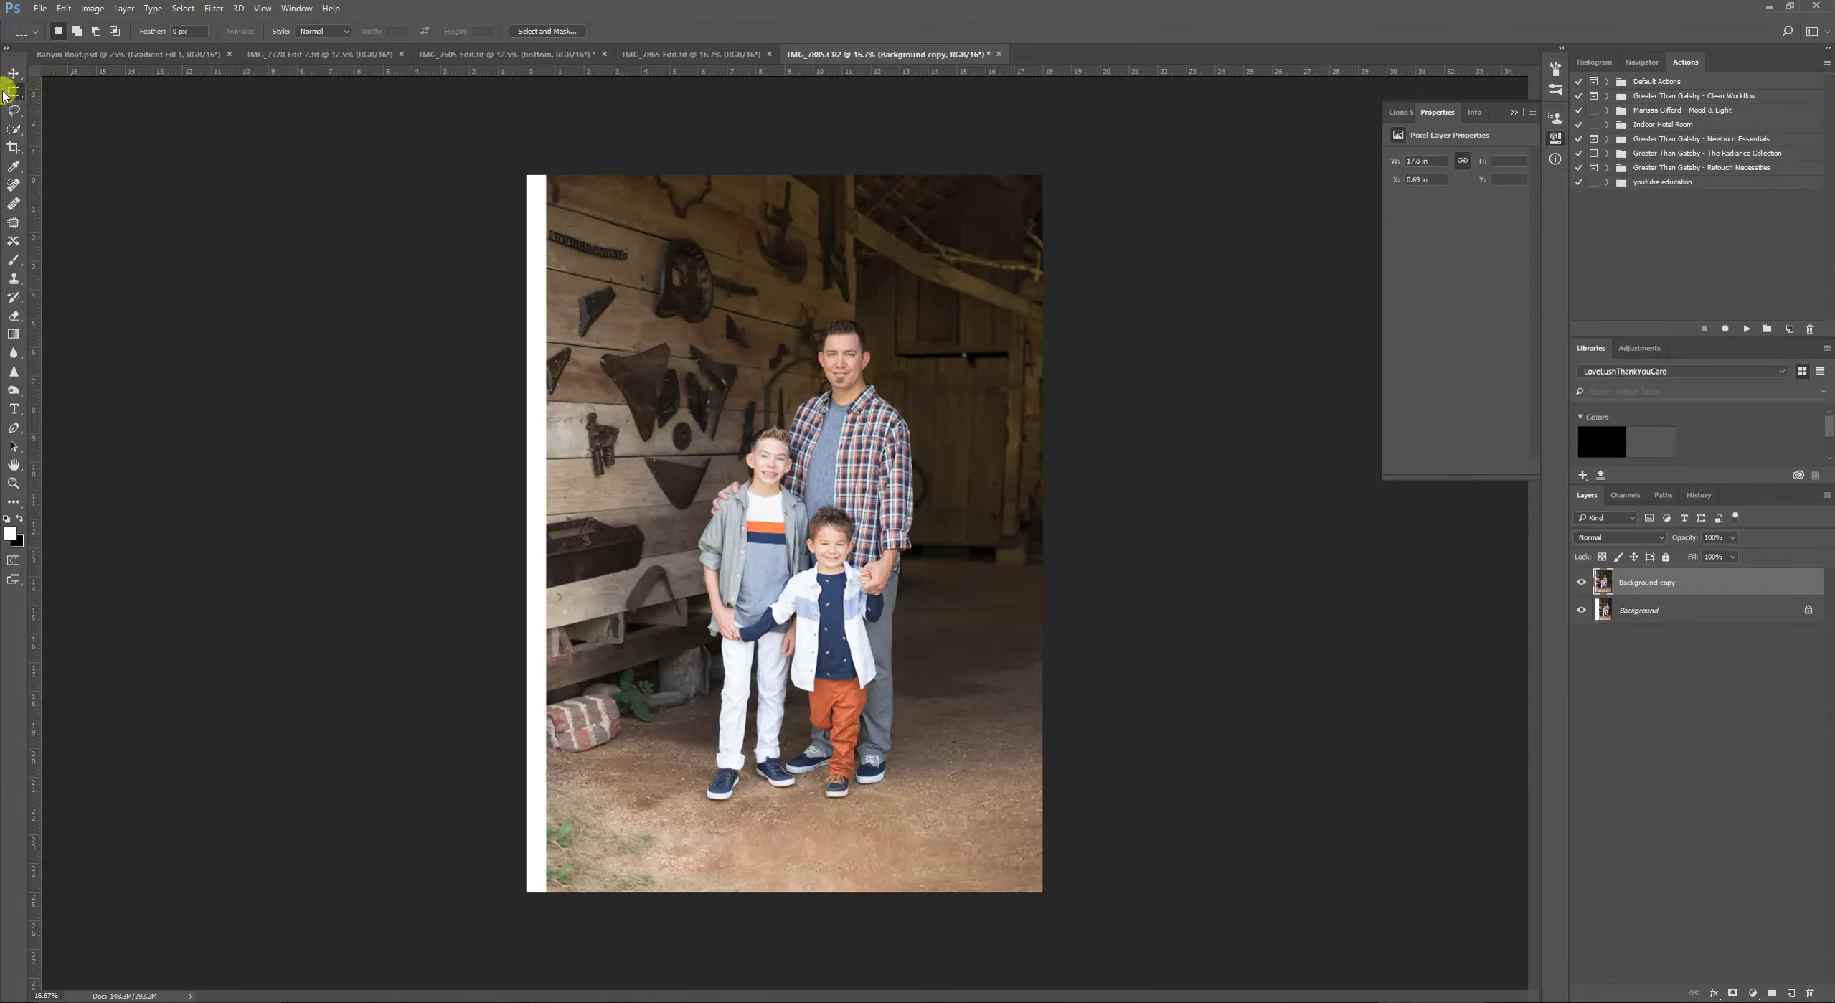
Shift the photo copy left over the white strip, then nudge it 0.1 in right.
{"action": "left_click", "coordinate": [13, 73]}
{"action": "left_click_drag", "start_coordinate": [936, 522], "coordinate": [926, 524]}
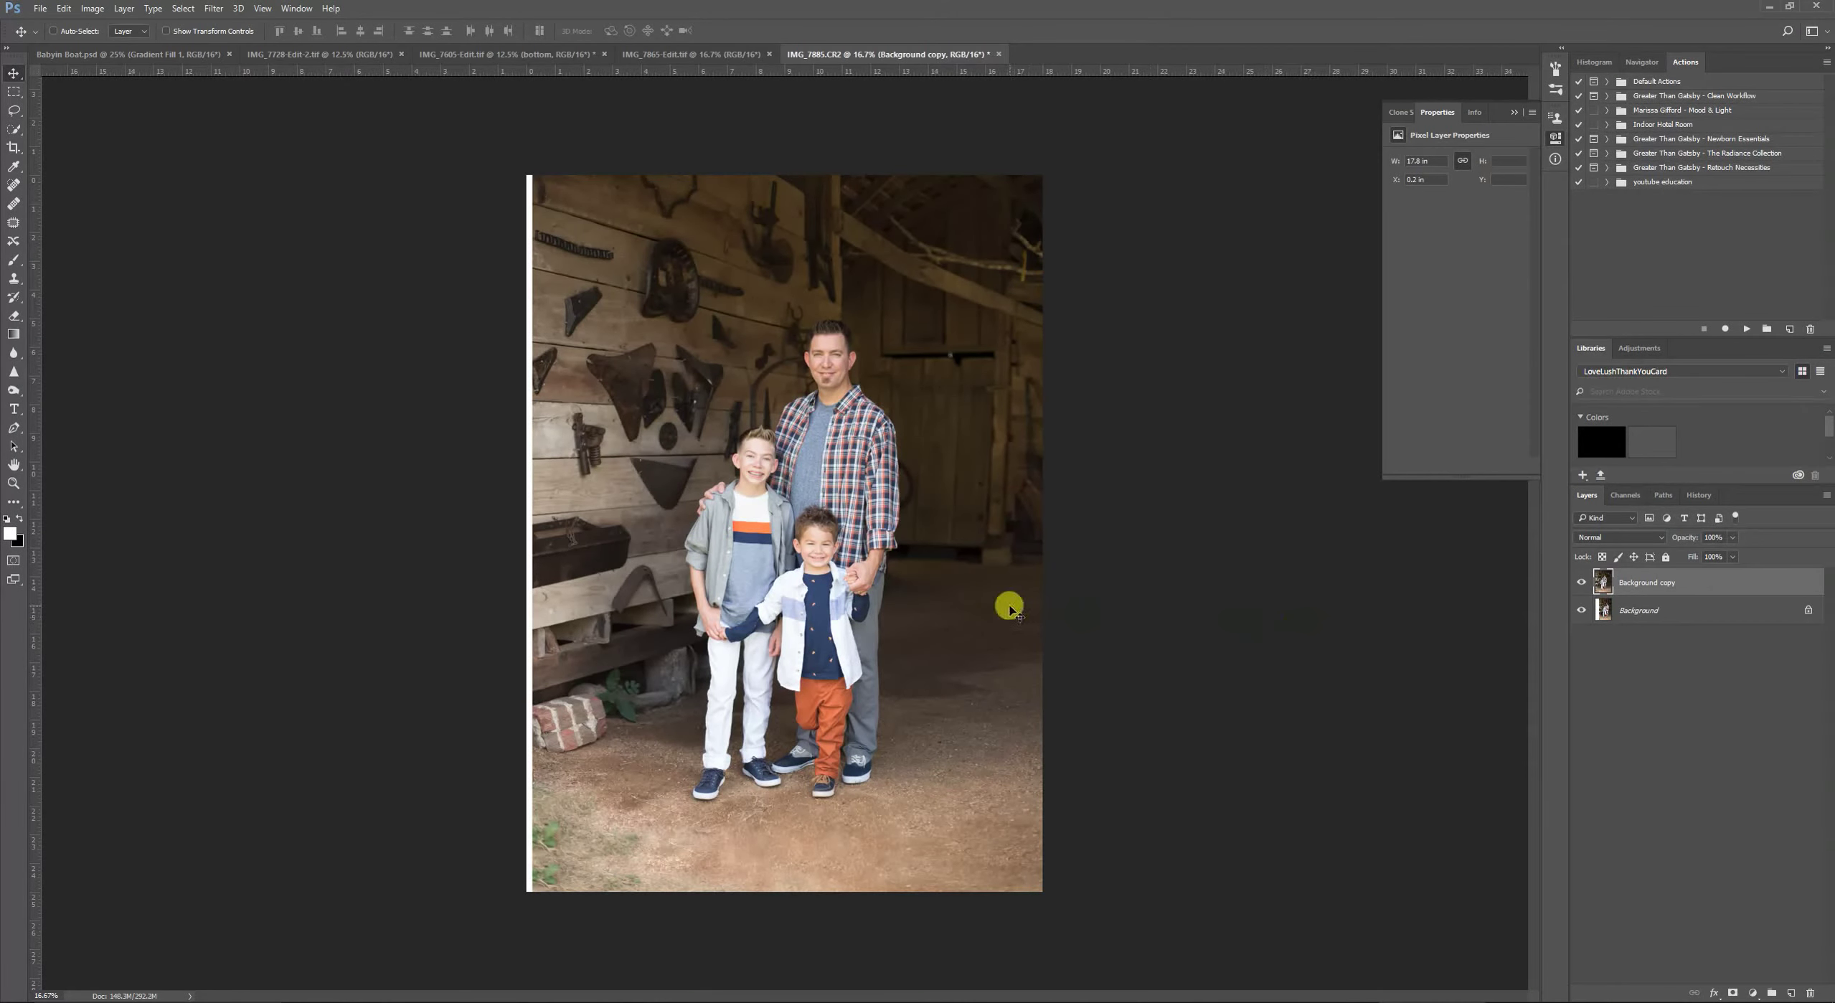
{"action": "left_click_drag", "start_coordinate": [1007, 607], "coordinate": [1007, 608]}
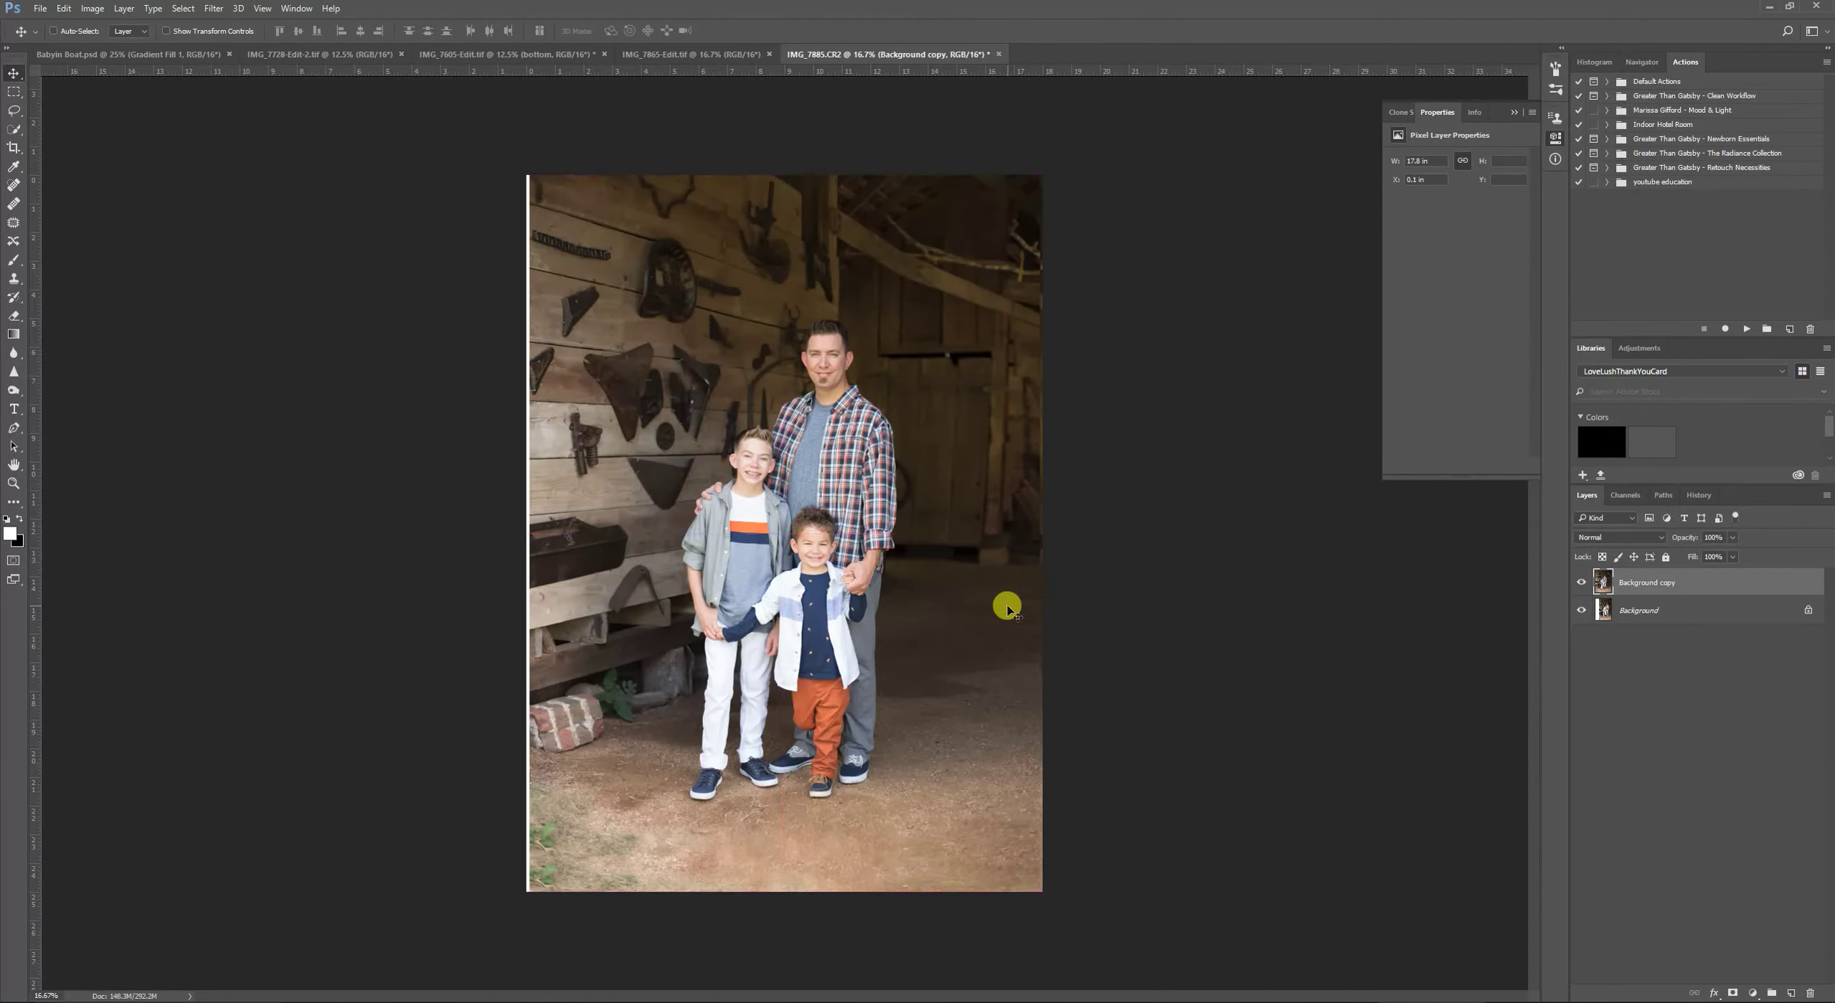
{"action": "left_click", "coordinate": [92, 9]}
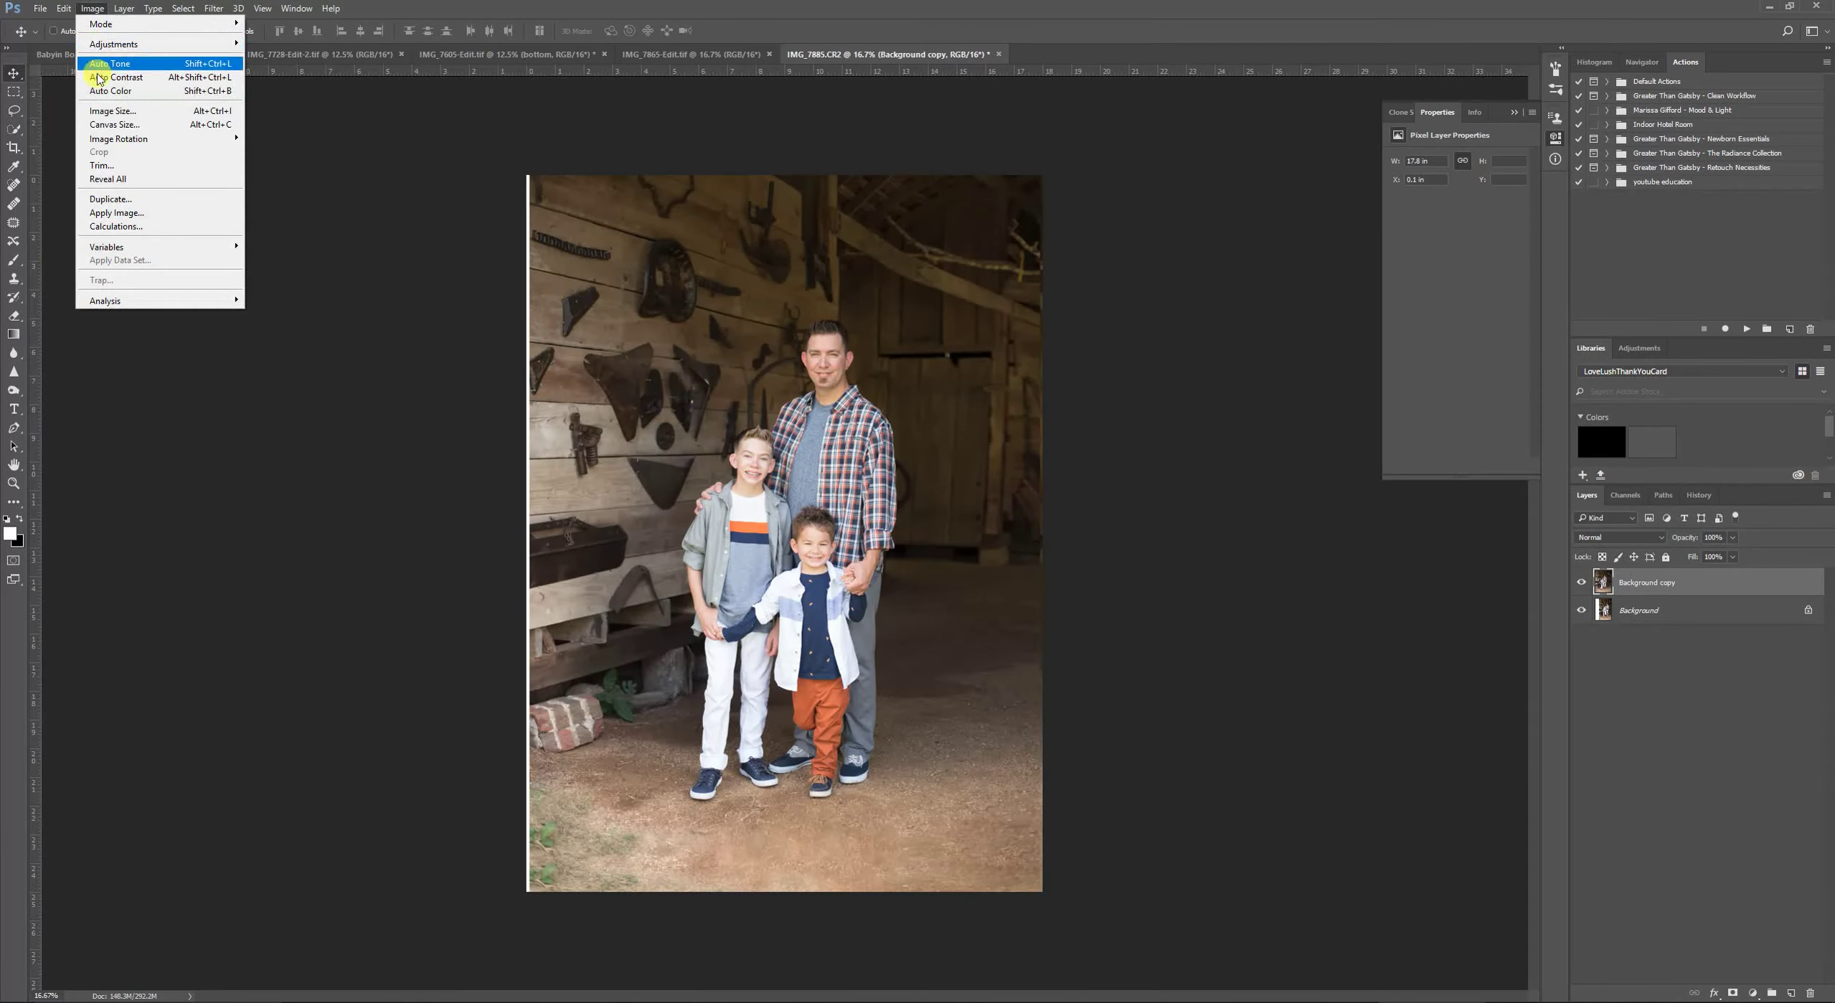
Trim the canvas width to 17.5 inches in Canvas Size, accepting the clipping warning.
{"action": "left_click", "coordinate": [108, 124]}
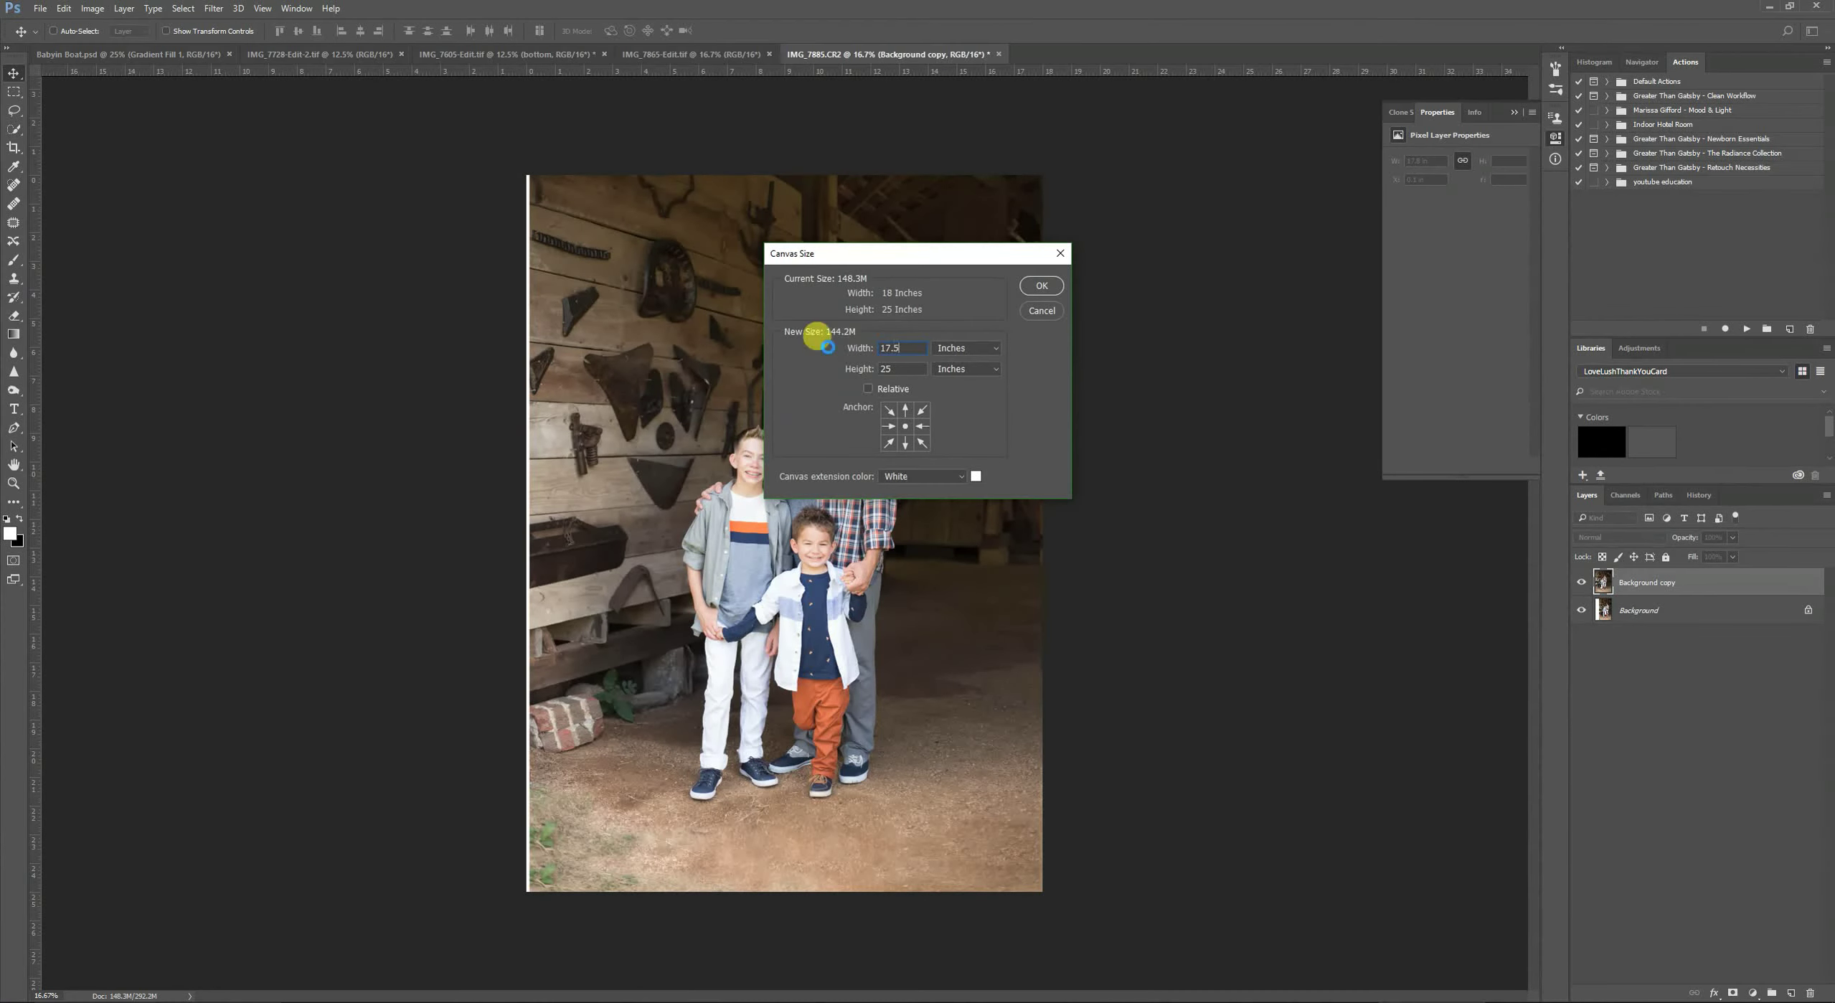
{"action": "key", "text": "Return"}
{"action": "key", "text": "Return"}
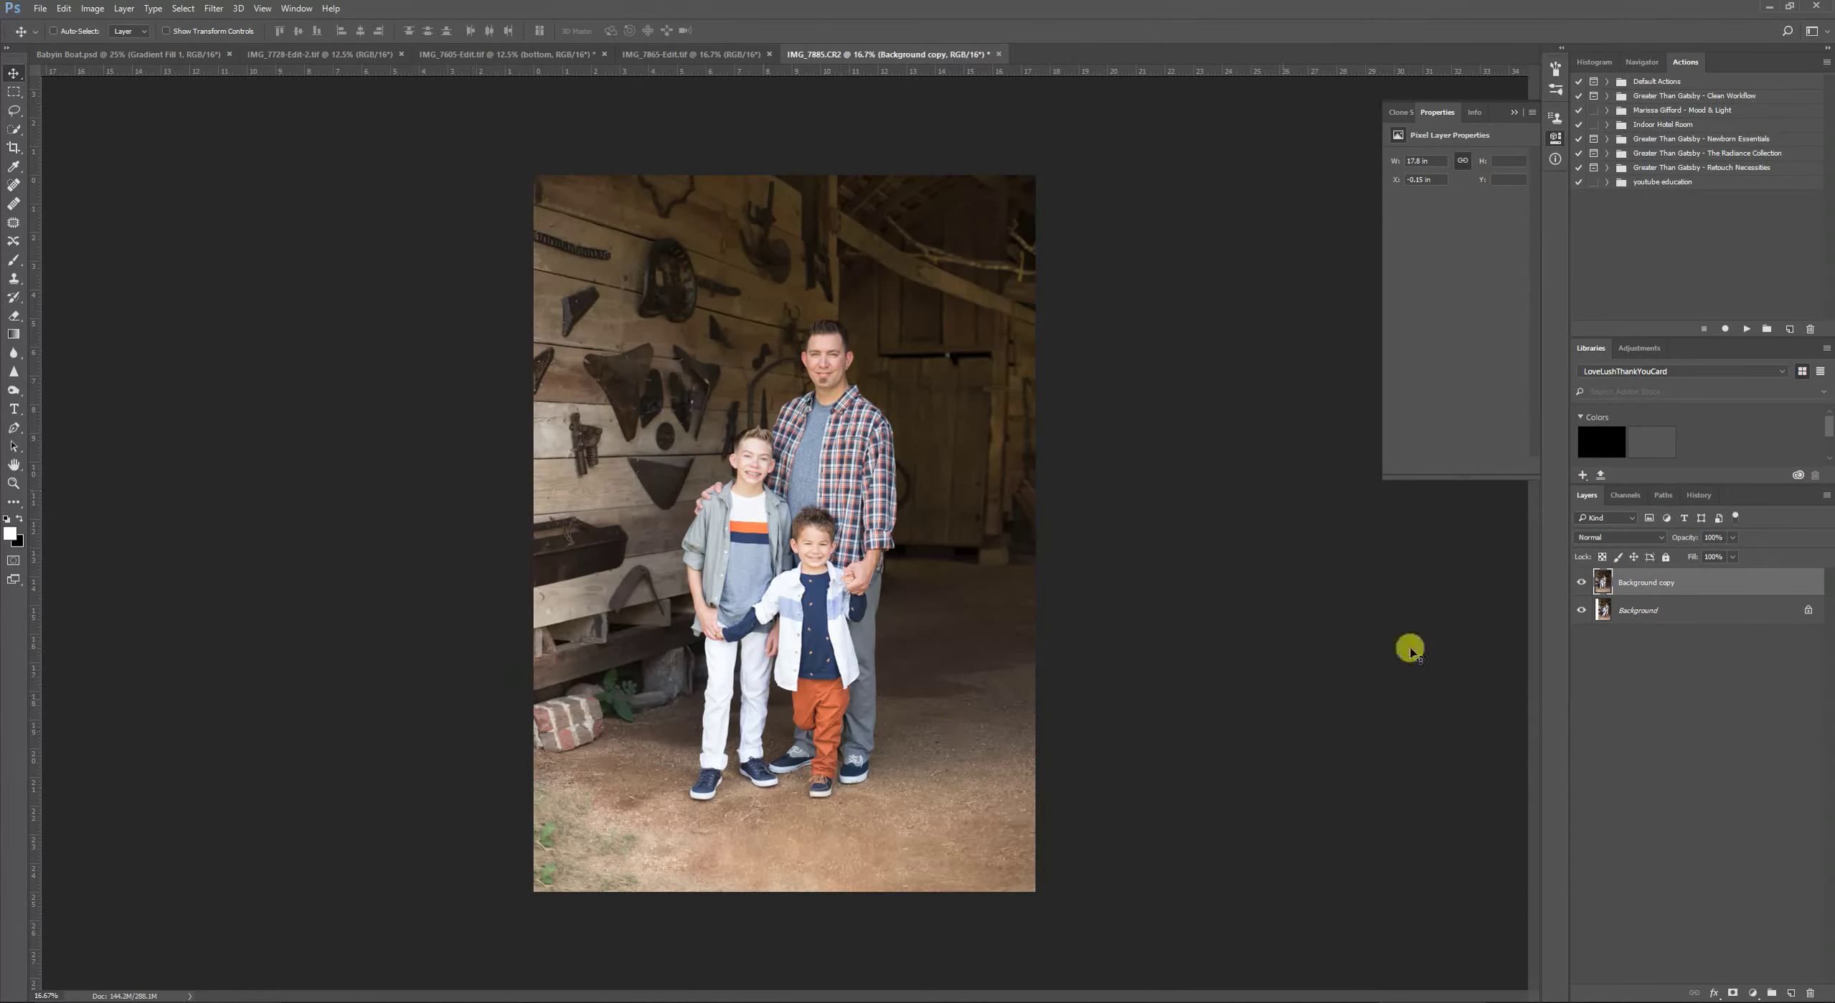
{"action": "left_click", "coordinate": [1696, 497]}
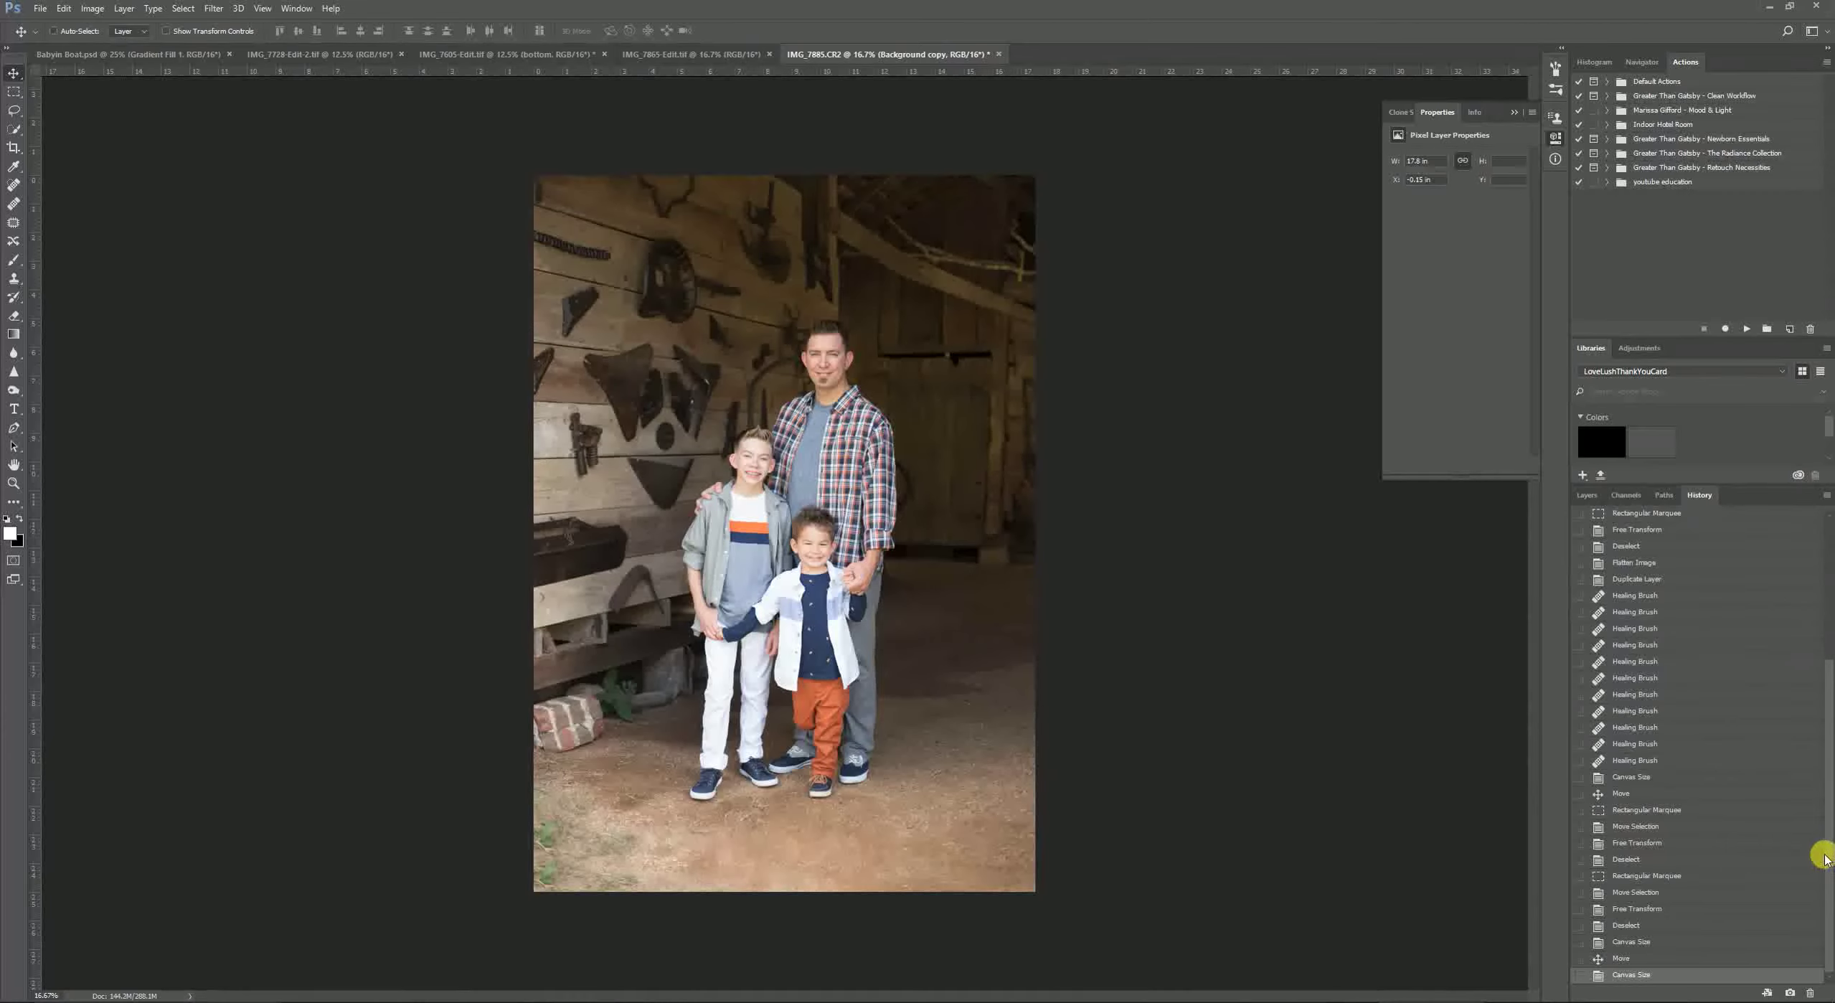
{"action": "left_click_drag", "start_coordinate": [1828, 858], "coordinate": [1815, 607]}
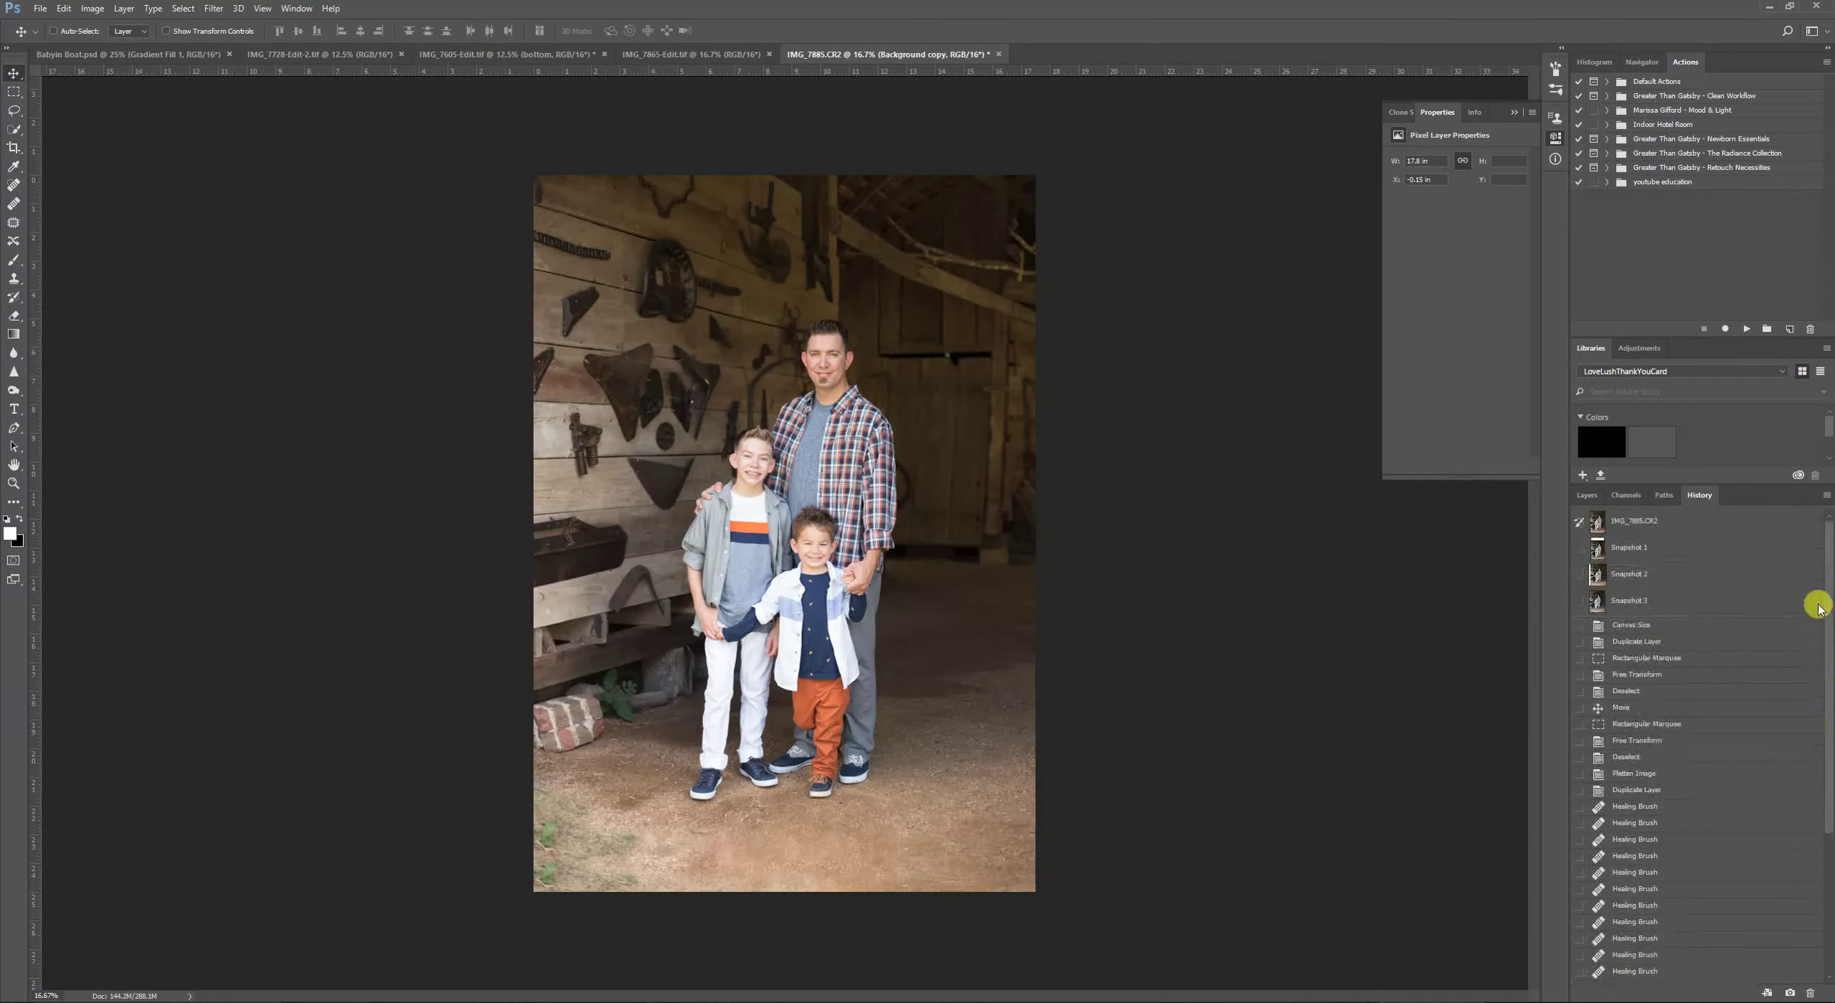
{"action": "left_click", "coordinate": [1625, 524]}
{"action": "left_click", "coordinate": [1650, 604]}
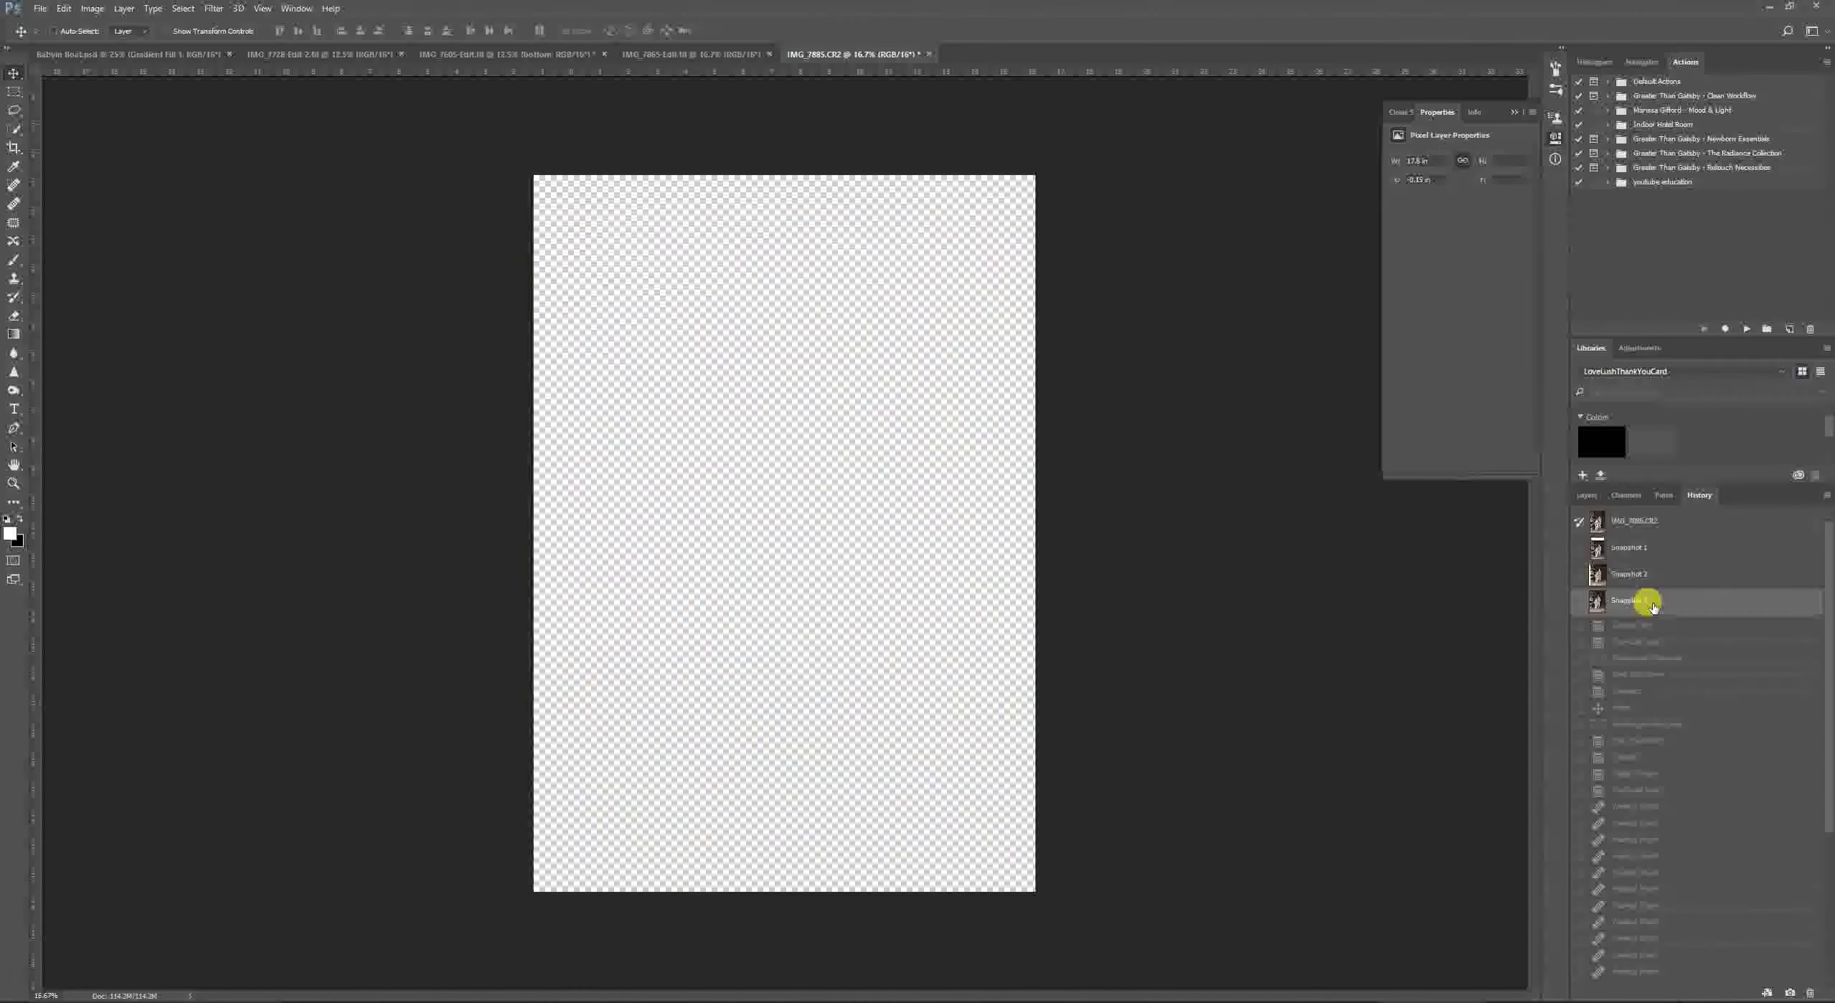
{"action": "left_click", "coordinate": [1647, 522]}
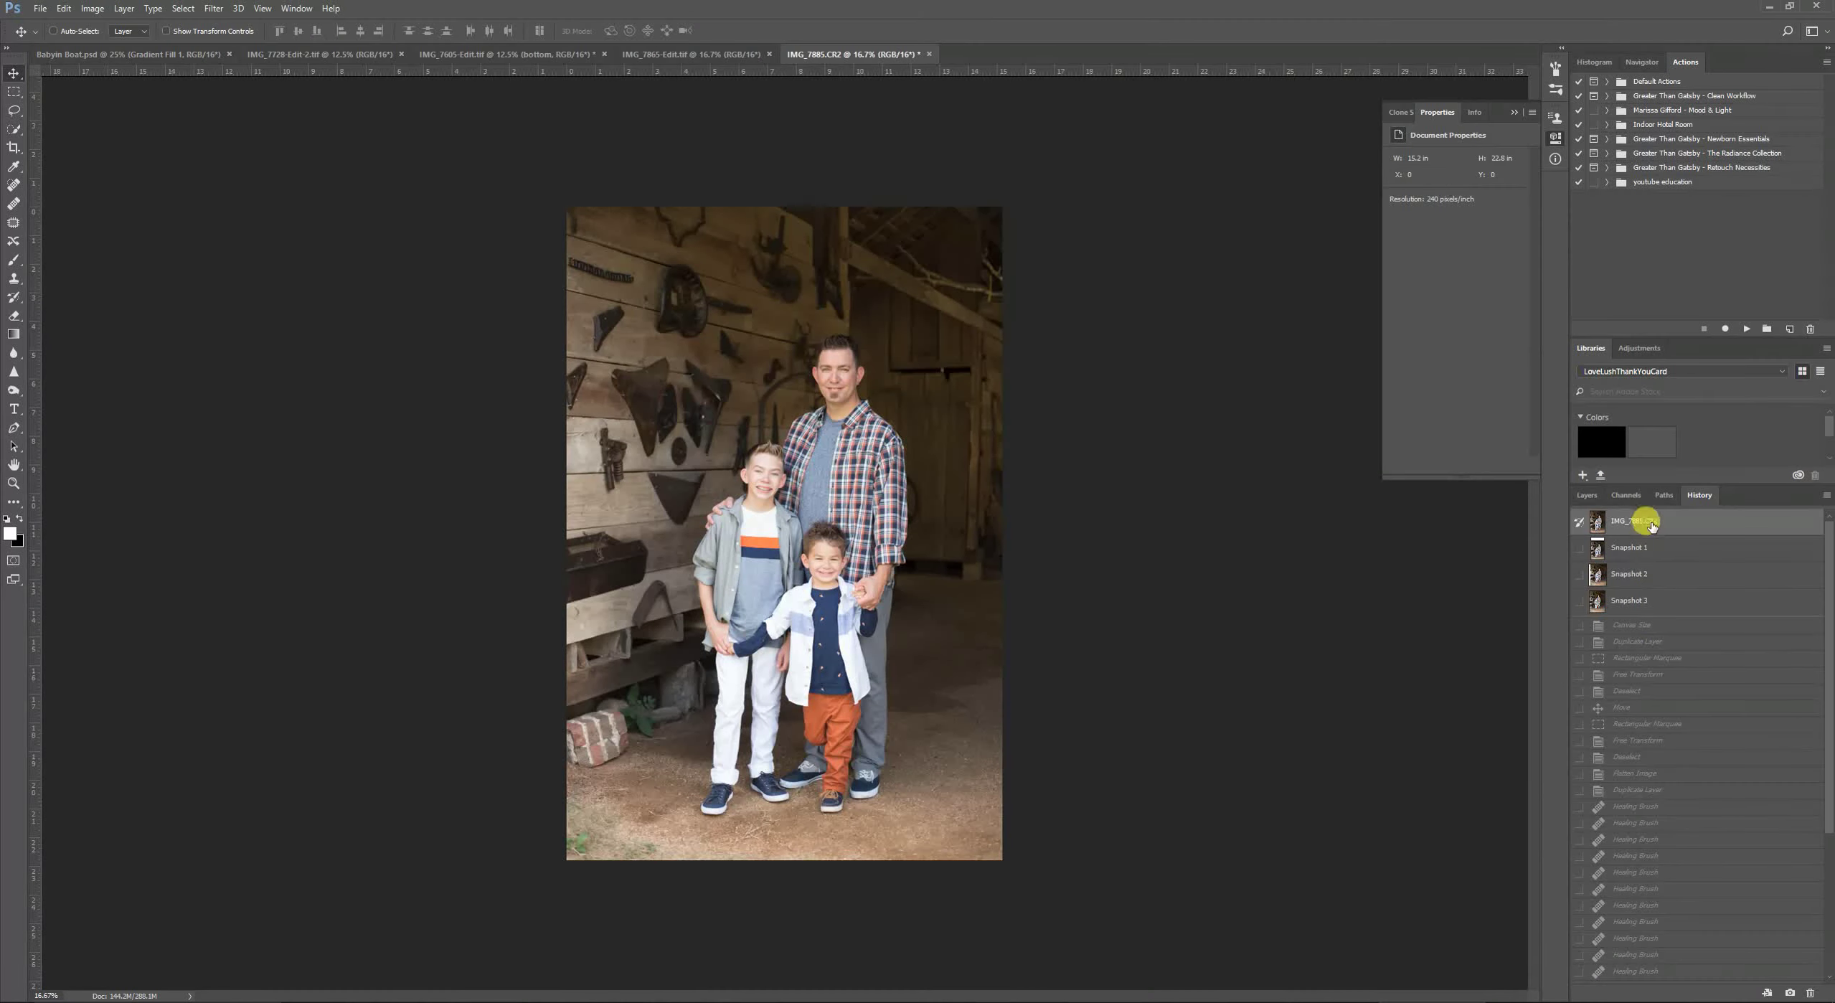
{"action": "left_click", "coordinate": [1667, 606]}
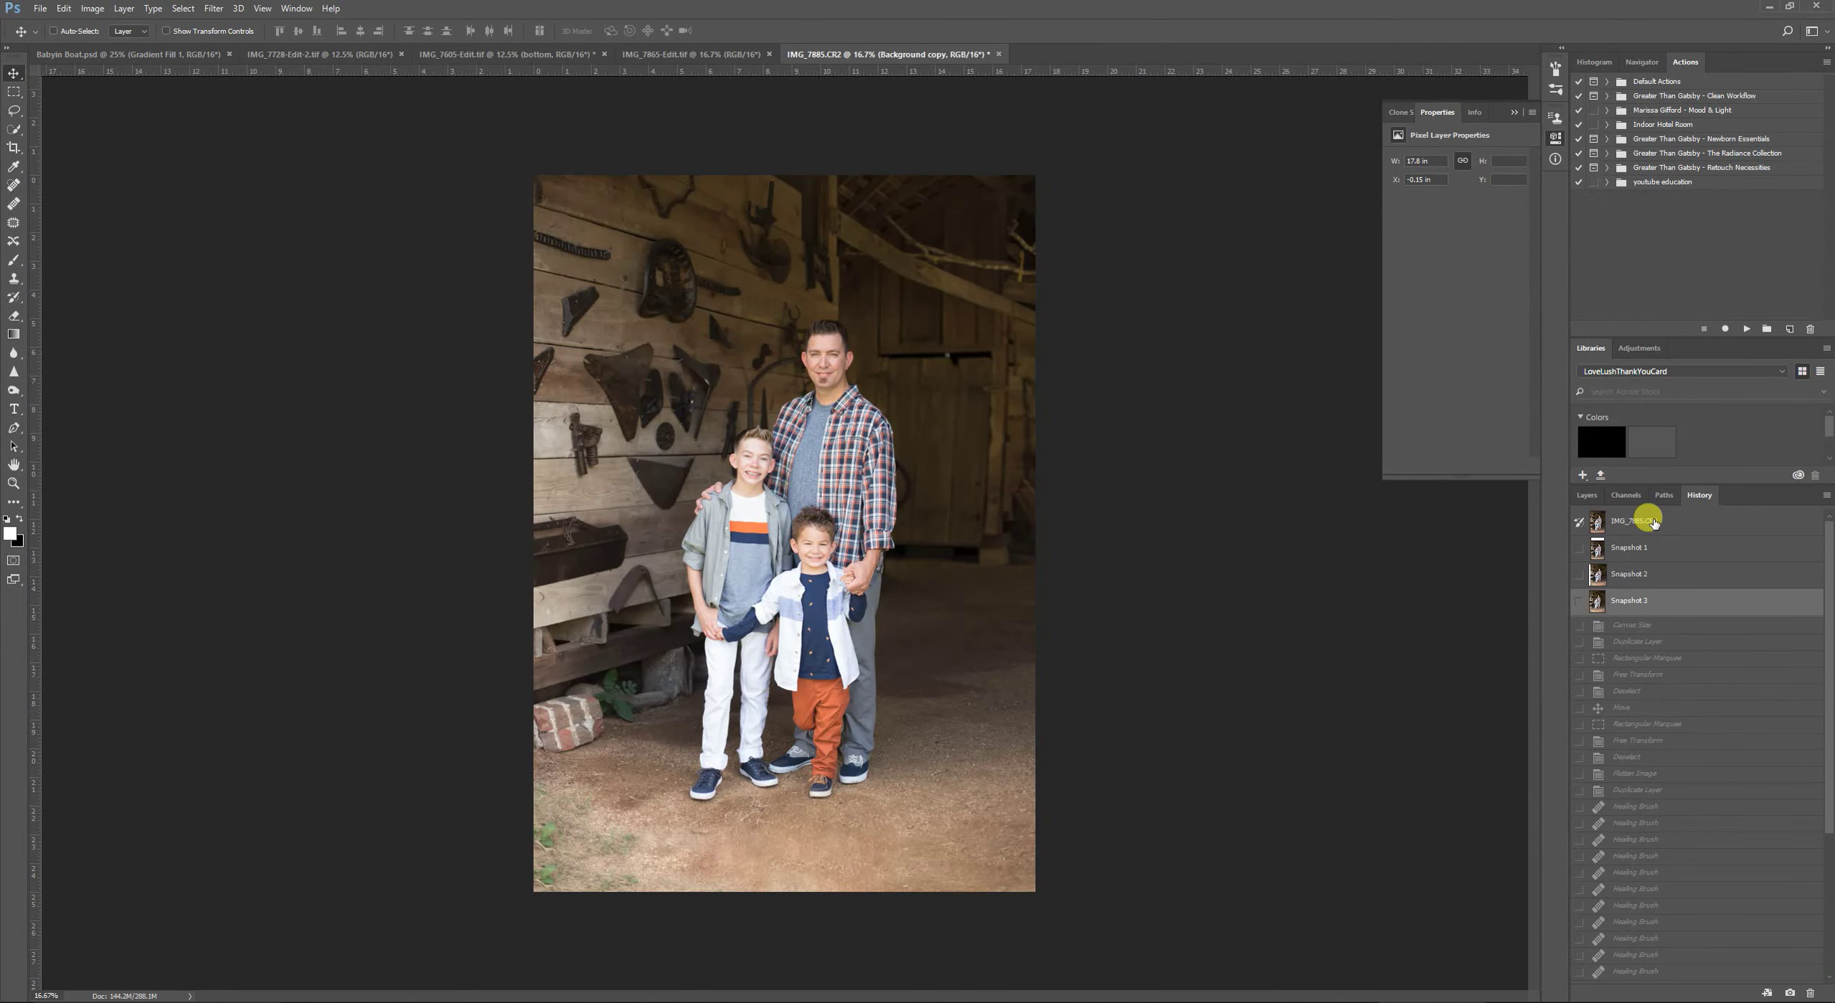
{"action": "left_click", "coordinate": [1580, 602]}
{"action": "left_click", "coordinate": [1587, 495]}
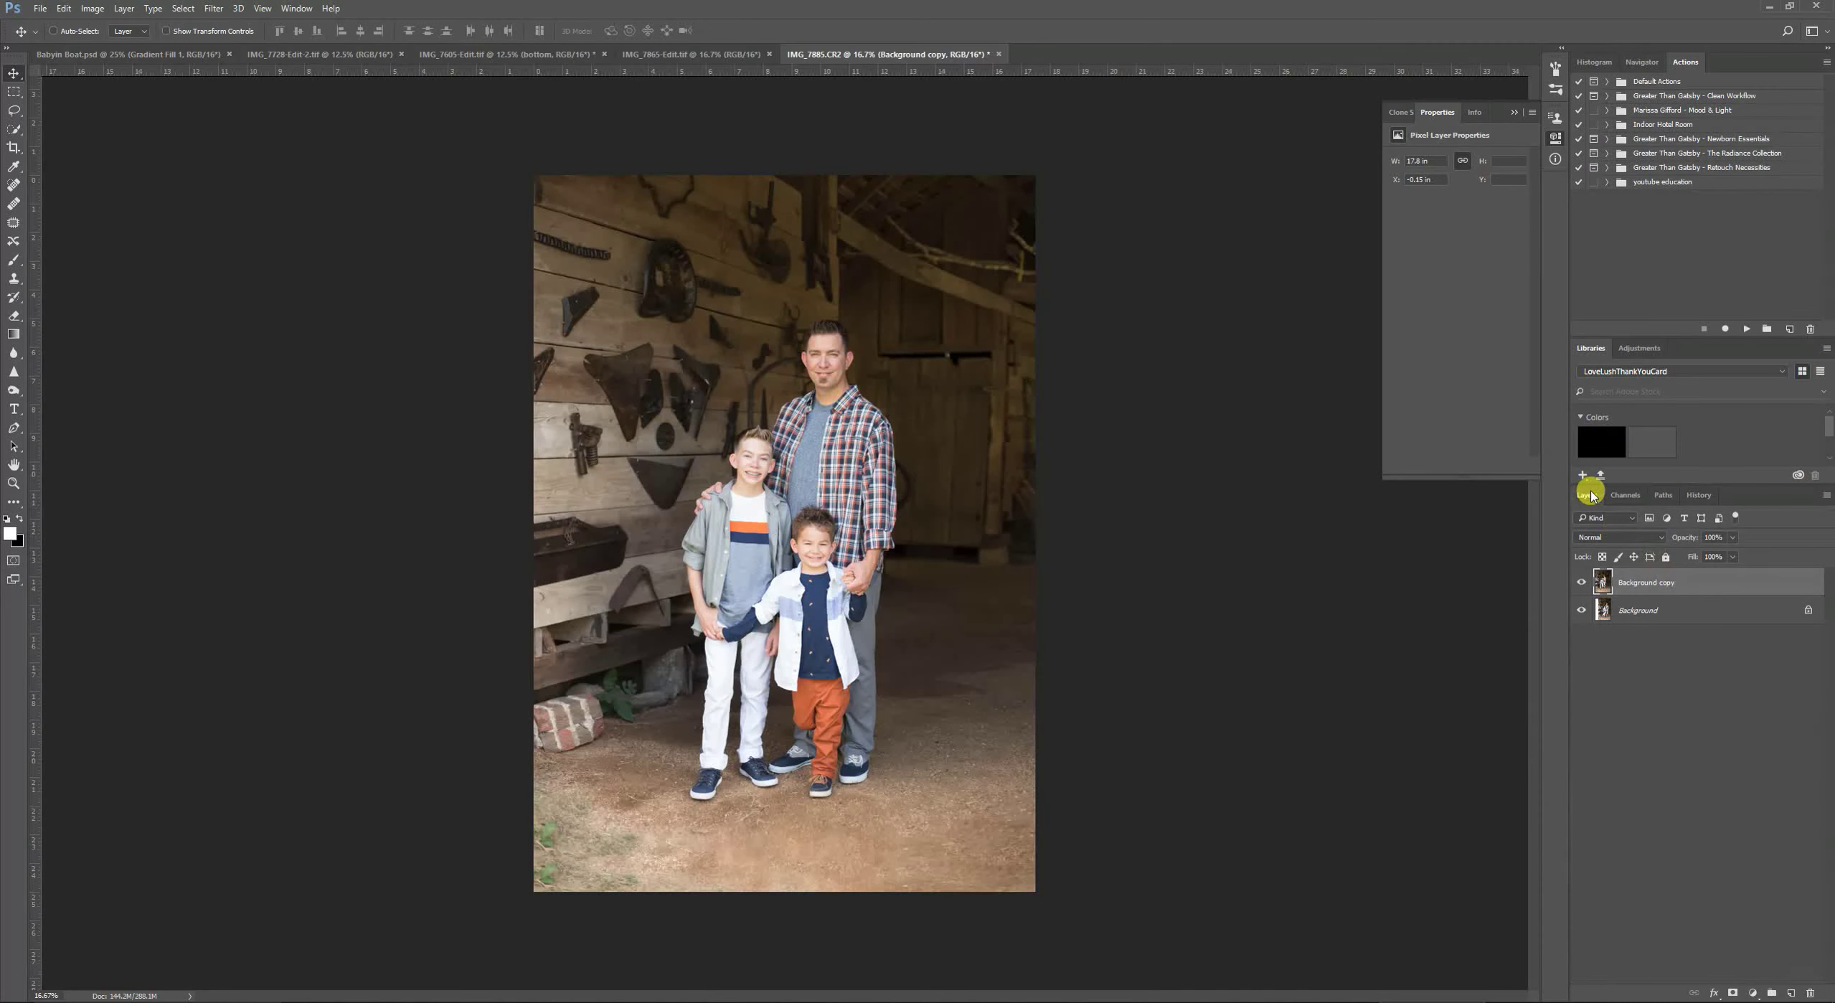
{"action": "left_click", "coordinate": [1662, 721]}
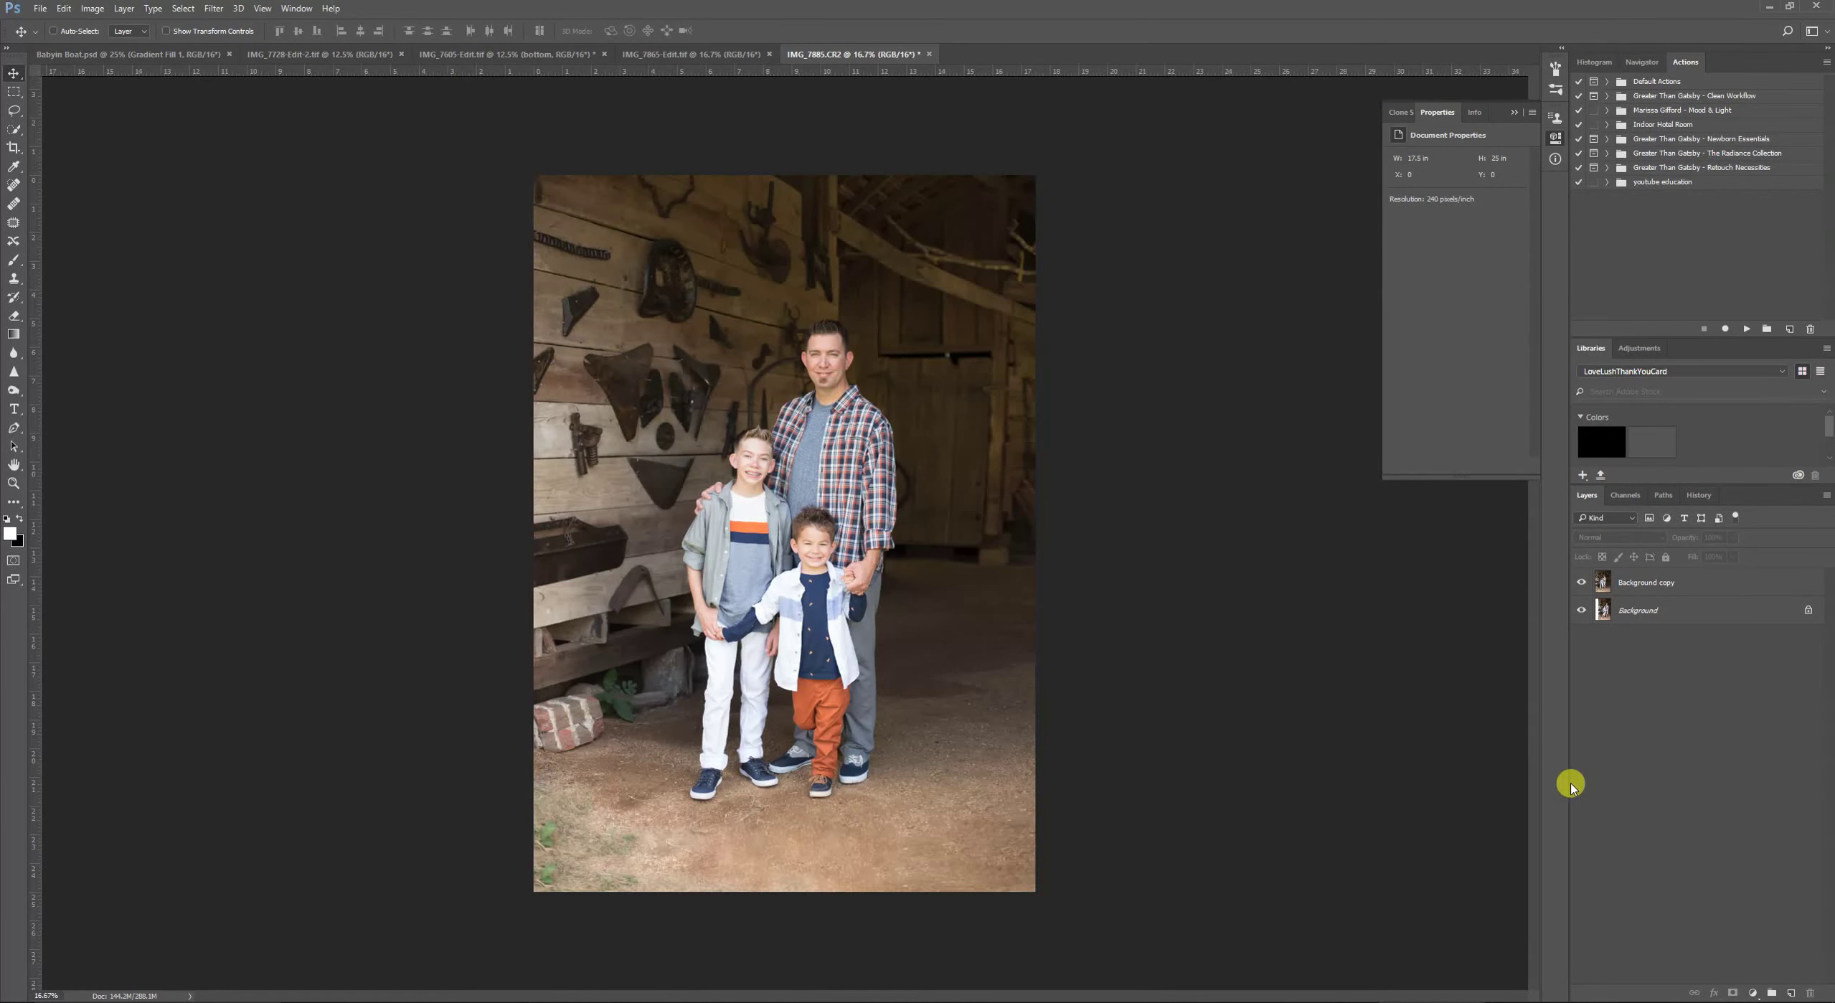